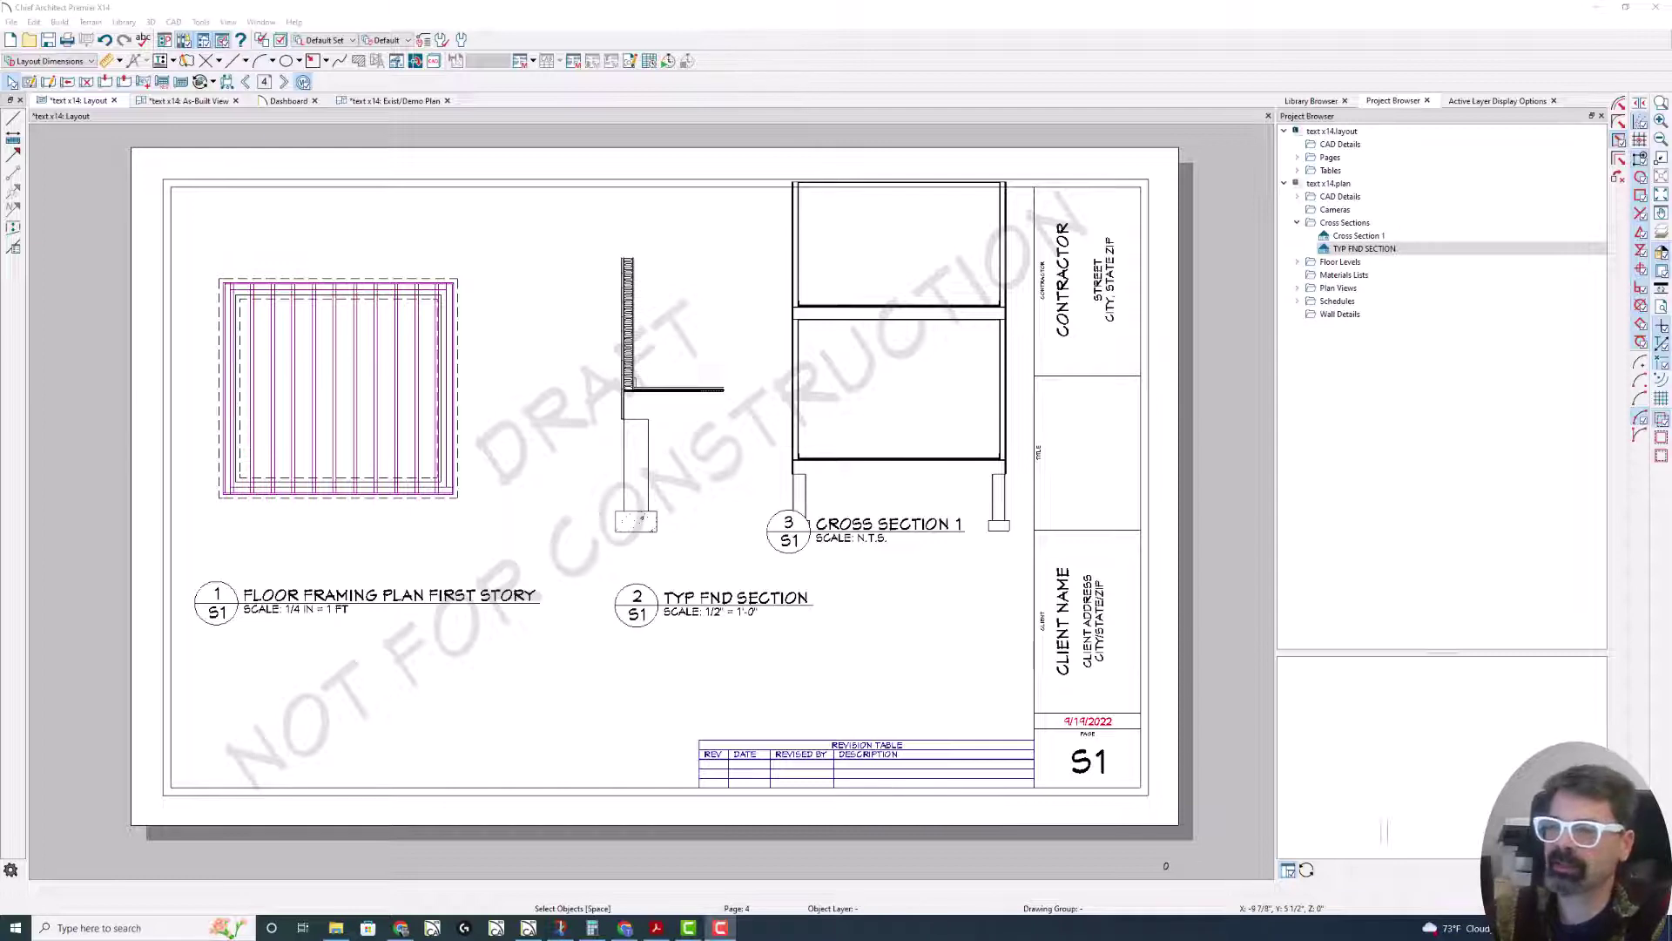
# - Examine the scale text in the floor framing plan's callout and the label settings of its layout box
pyautogui.click(361, 476)
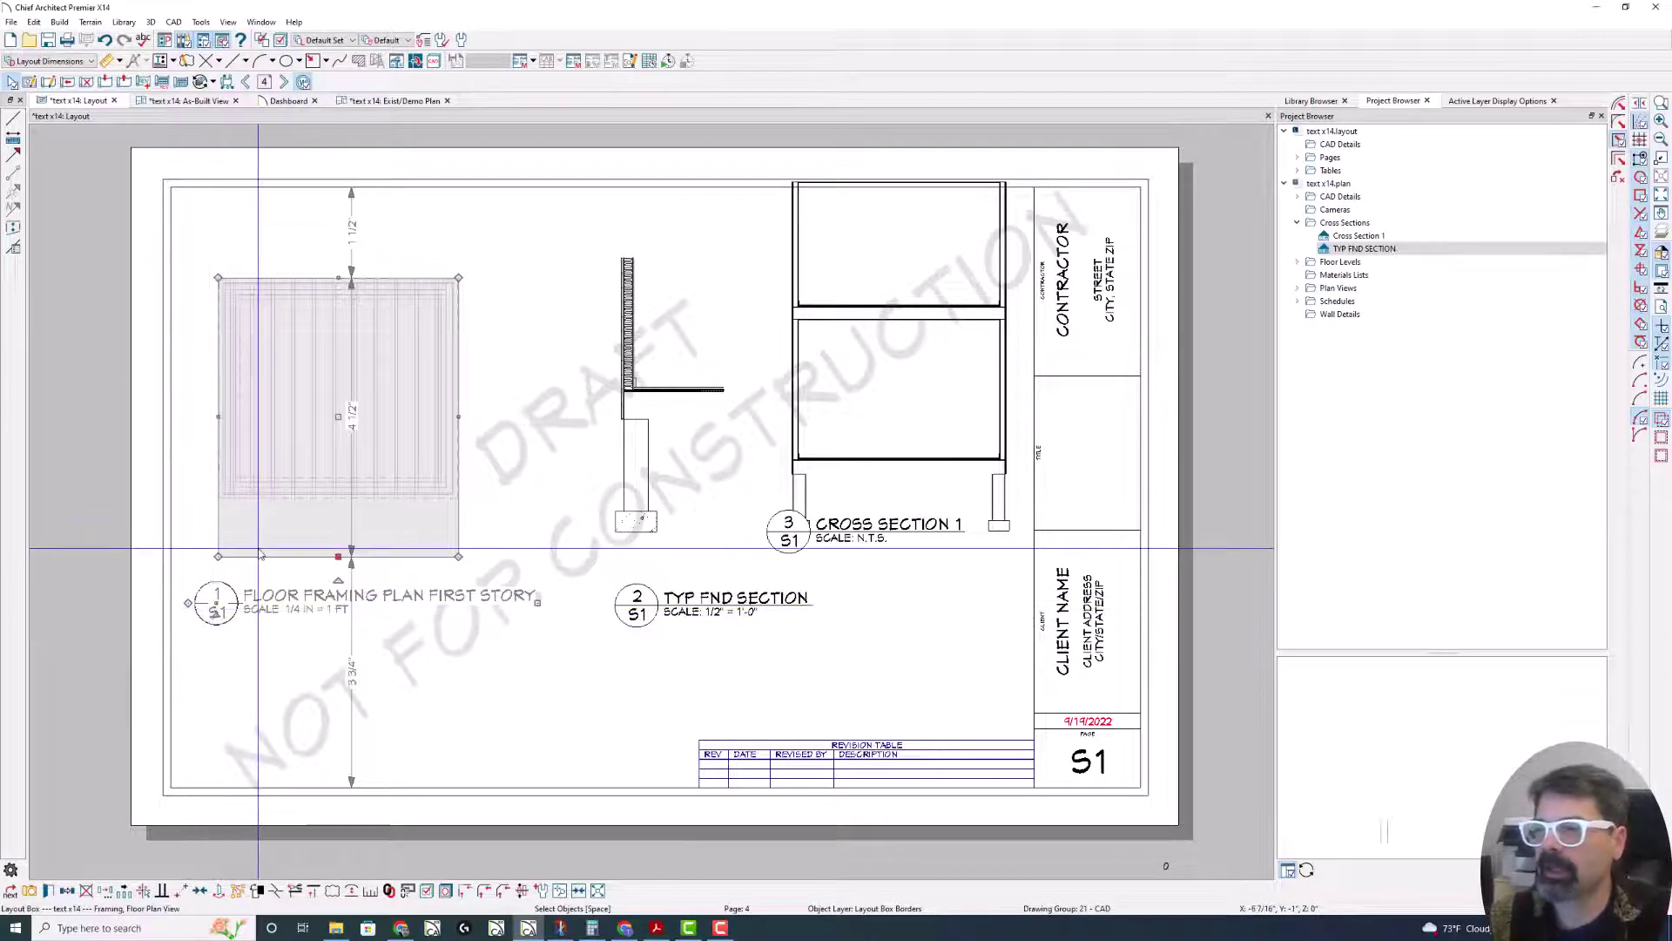
pyautogui.click(260, 615)
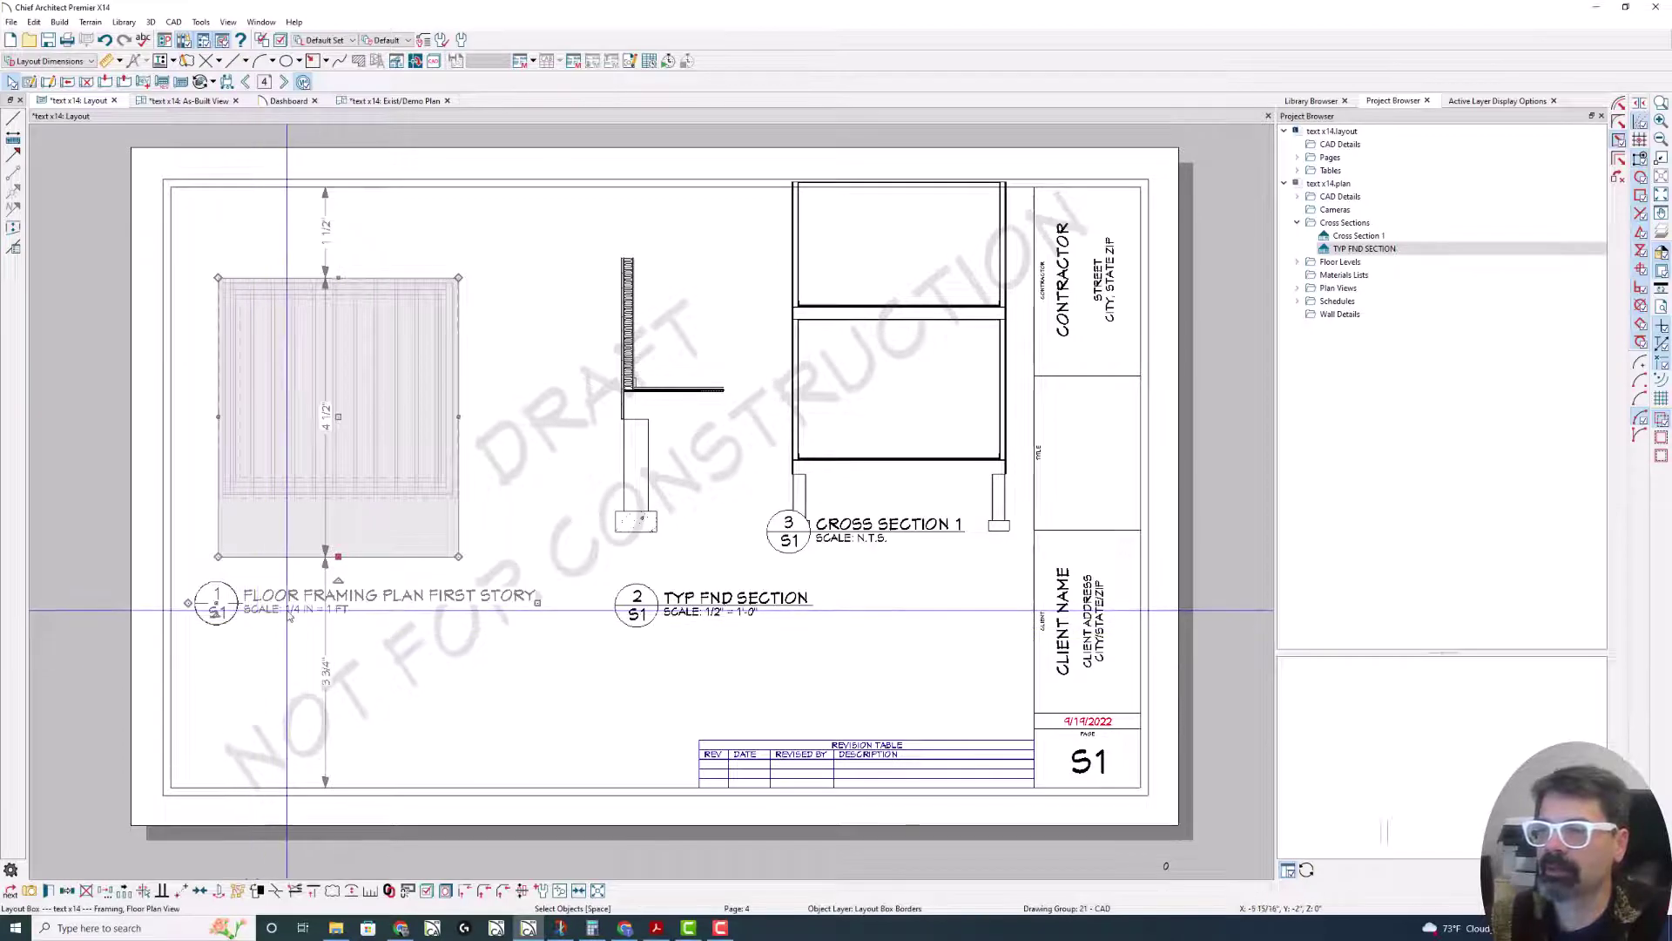
pyautogui.click(272, 634)
pyautogui.scroll(3, 274, 637)
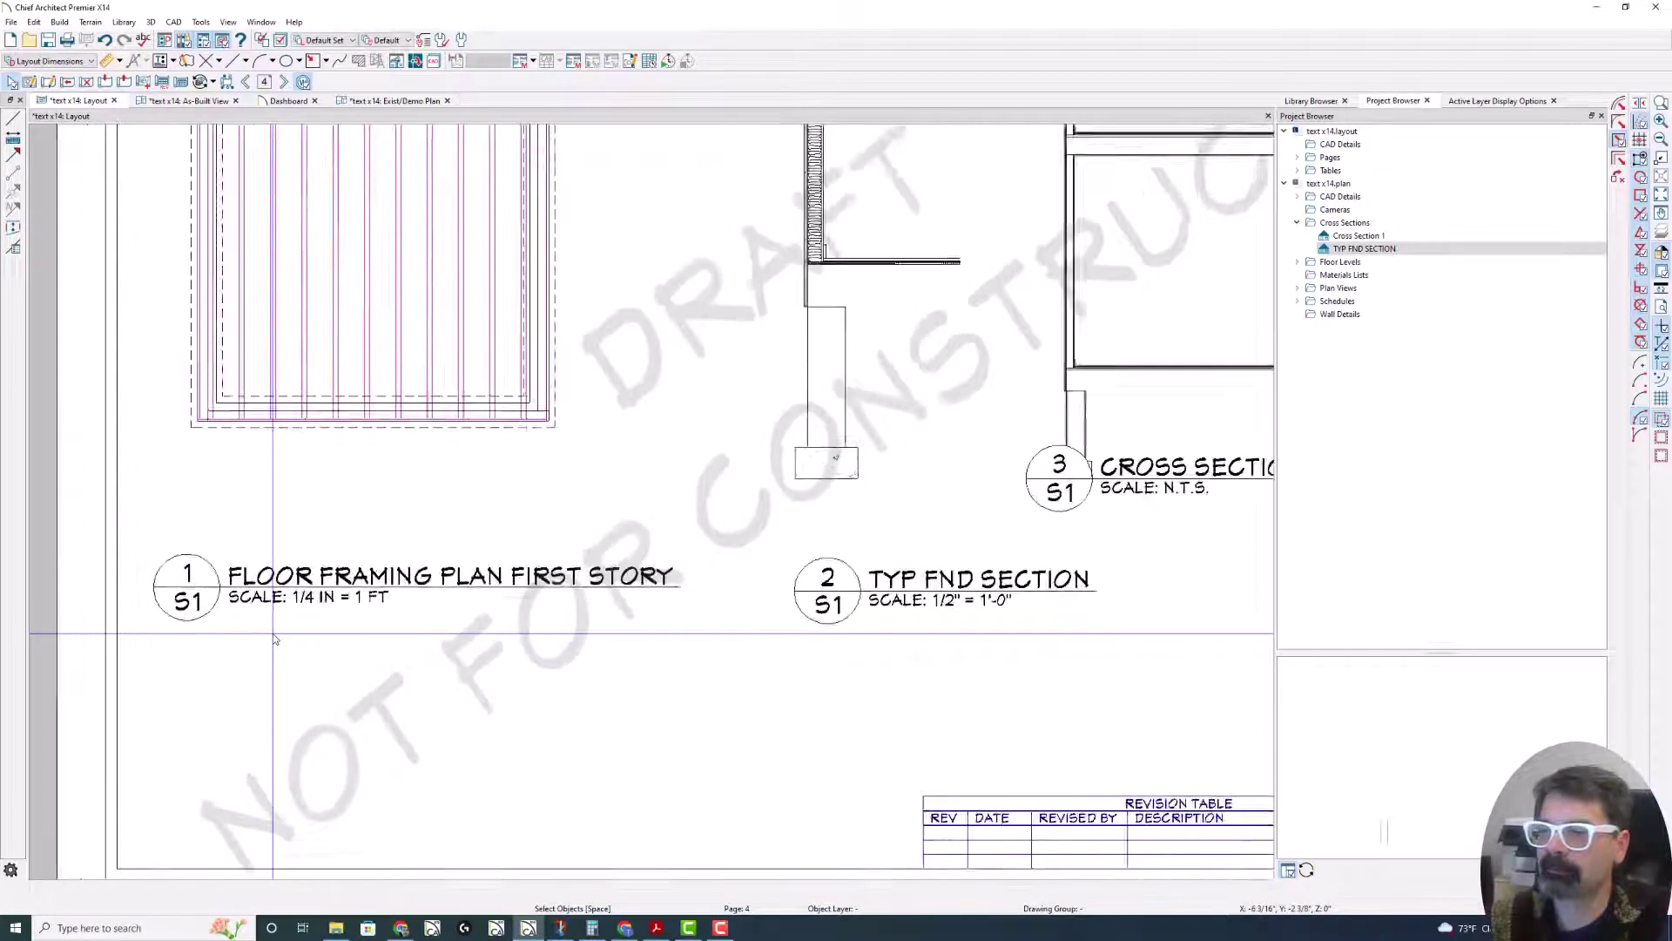
pyautogui.scroll(1, 273, 638)
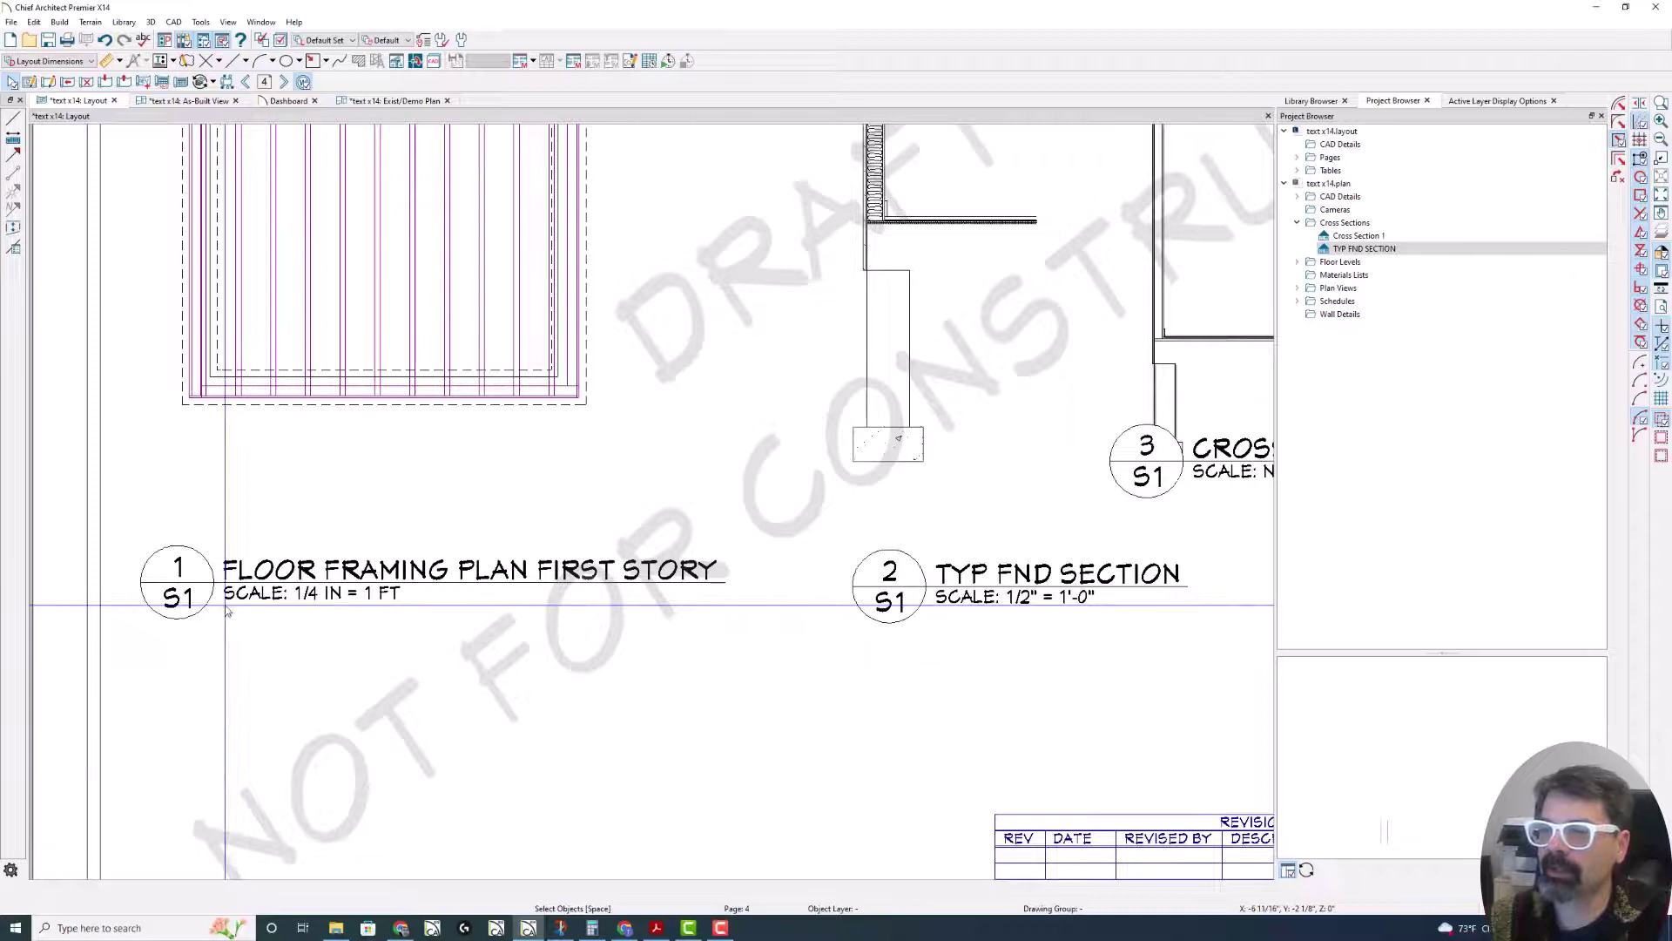
pyautogui.click(366, 495)
pyautogui.doubleClick(366, 497)
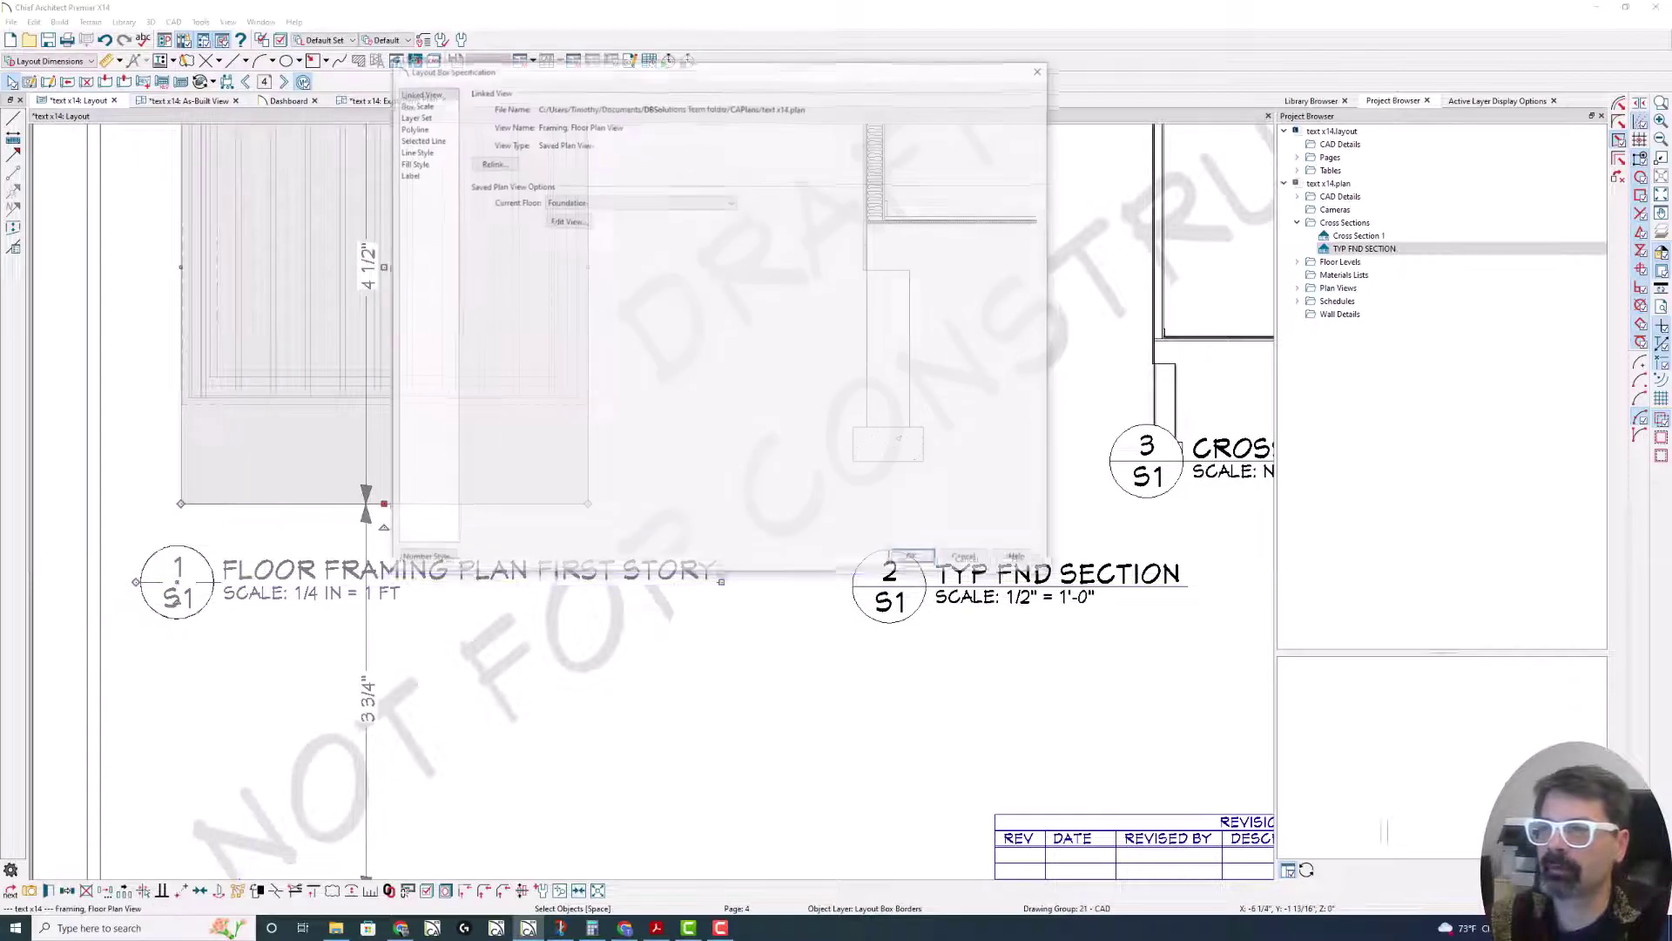
pyautogui.click(415, 175)
pyautogui.press('Return')
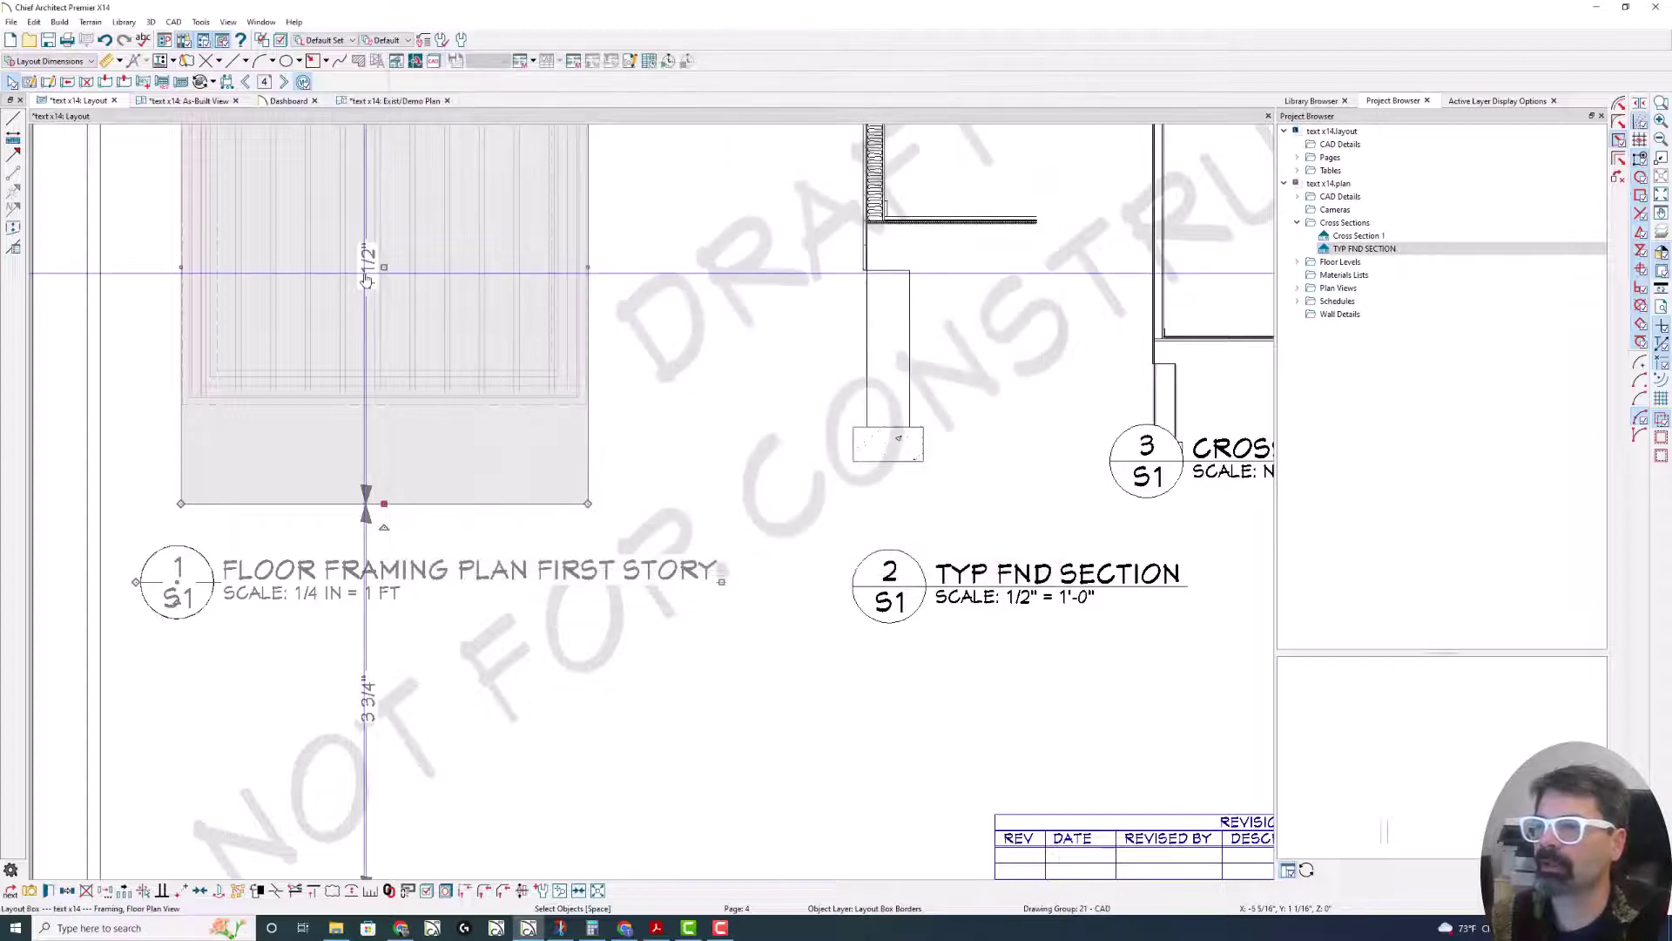
# - Open the attributes of the callout used as the label of the floor framing plan's layout box
pyautogui.doubleClick(366, 266)
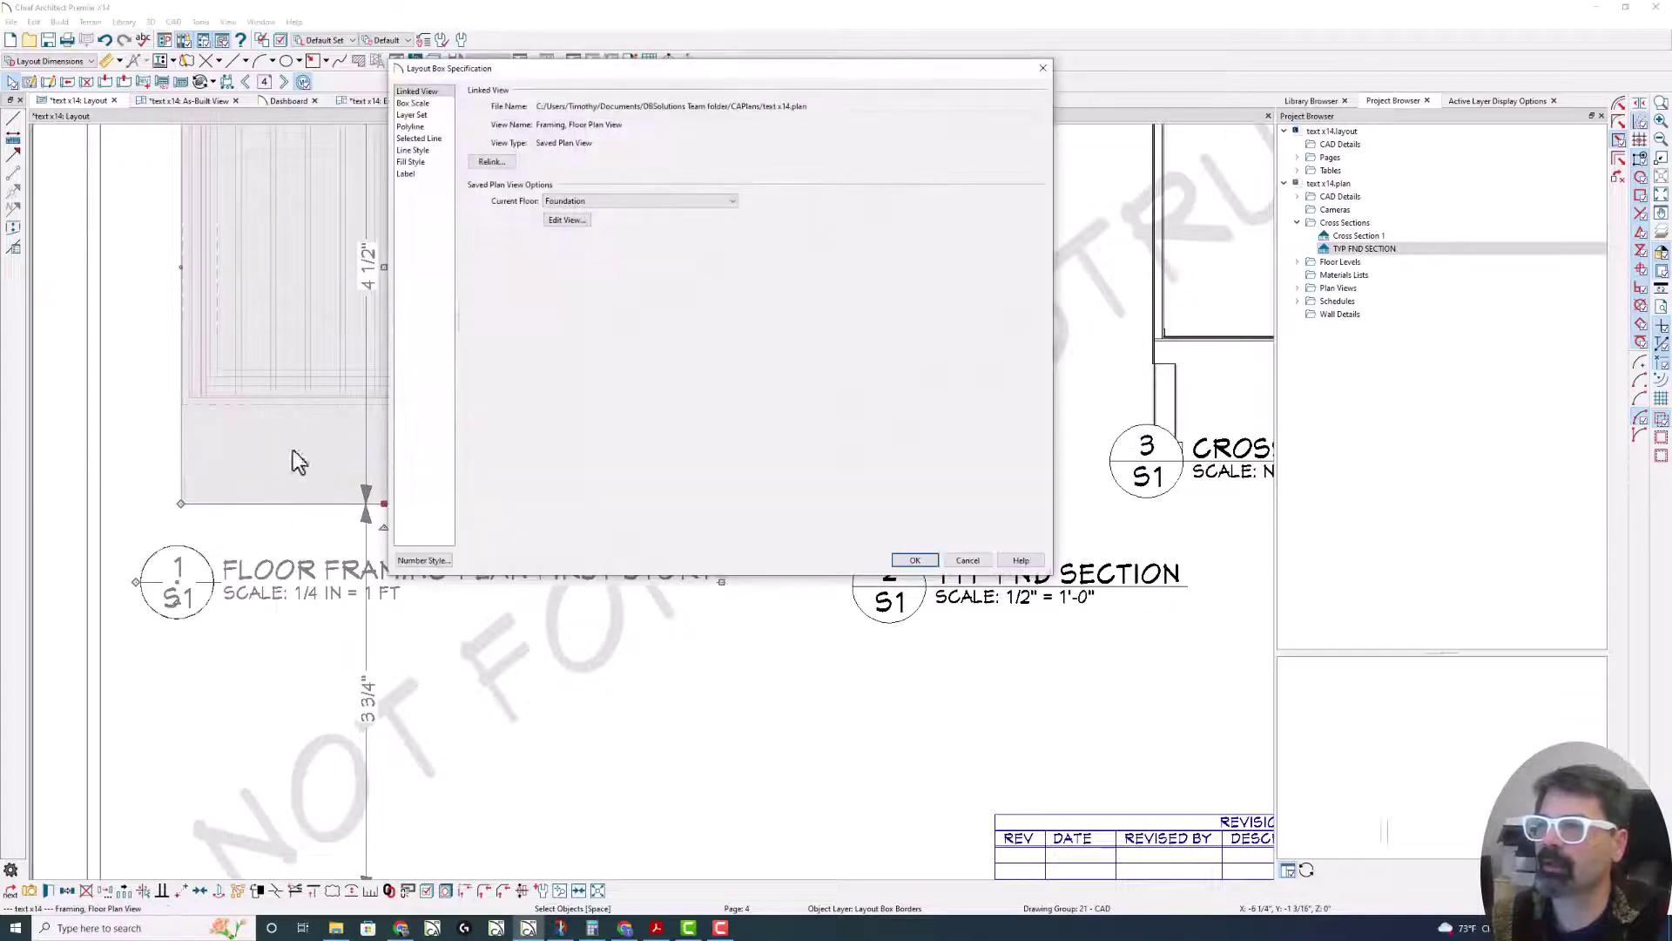
pyautogui.click(410, 174)
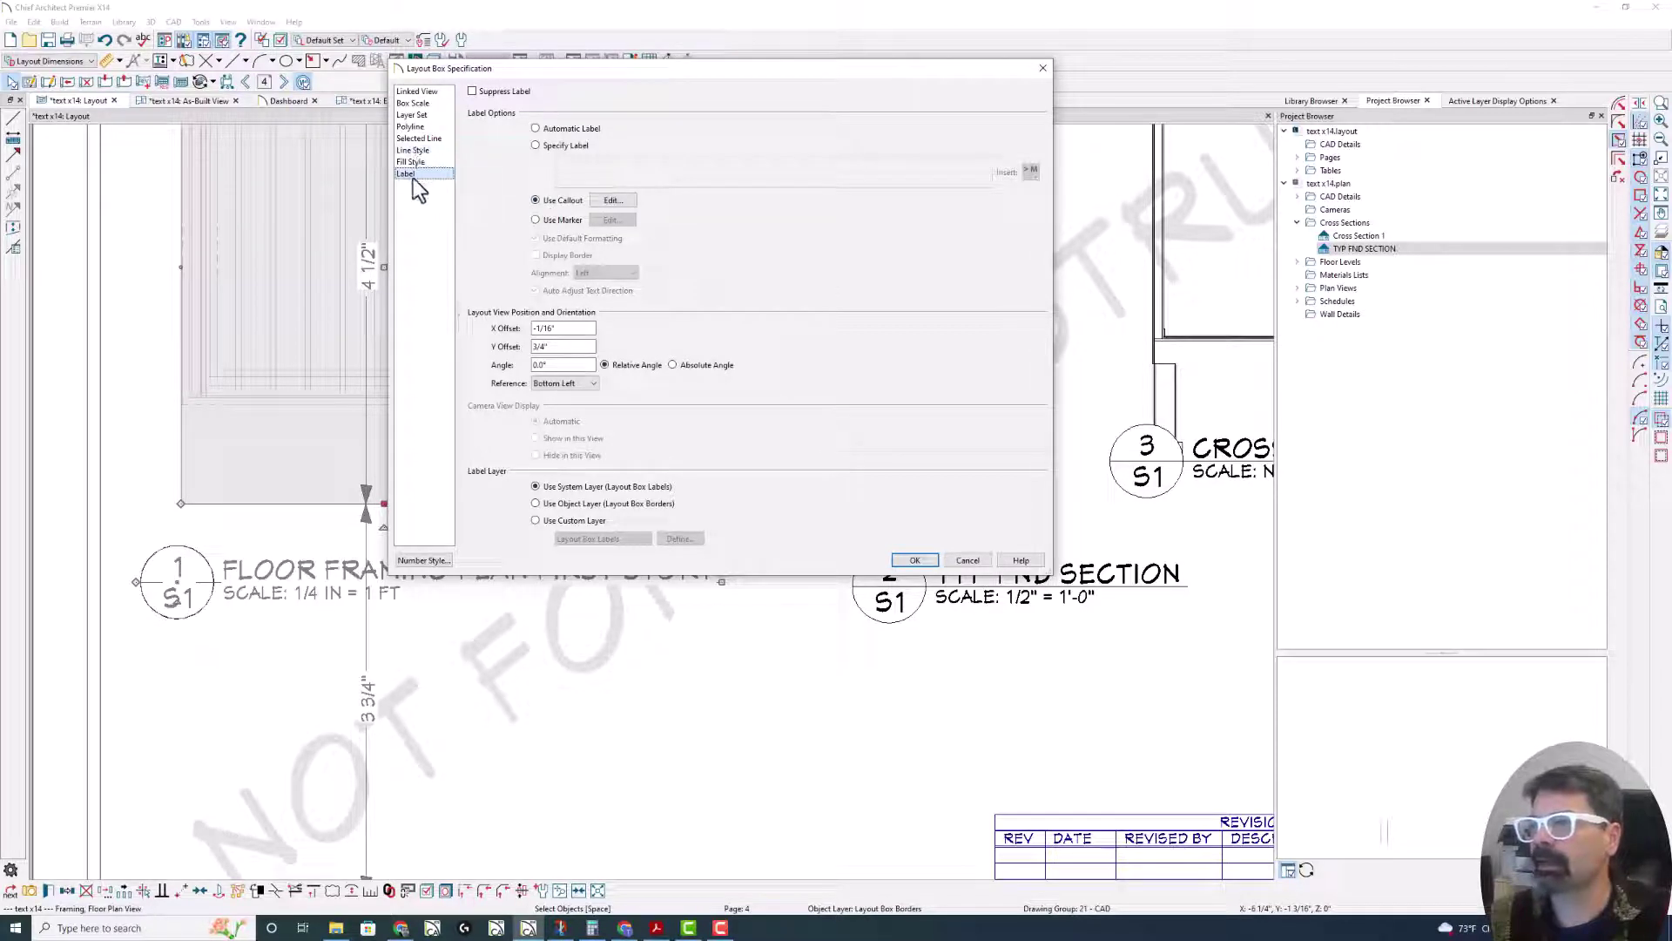
pyautogui.click(612, 201)
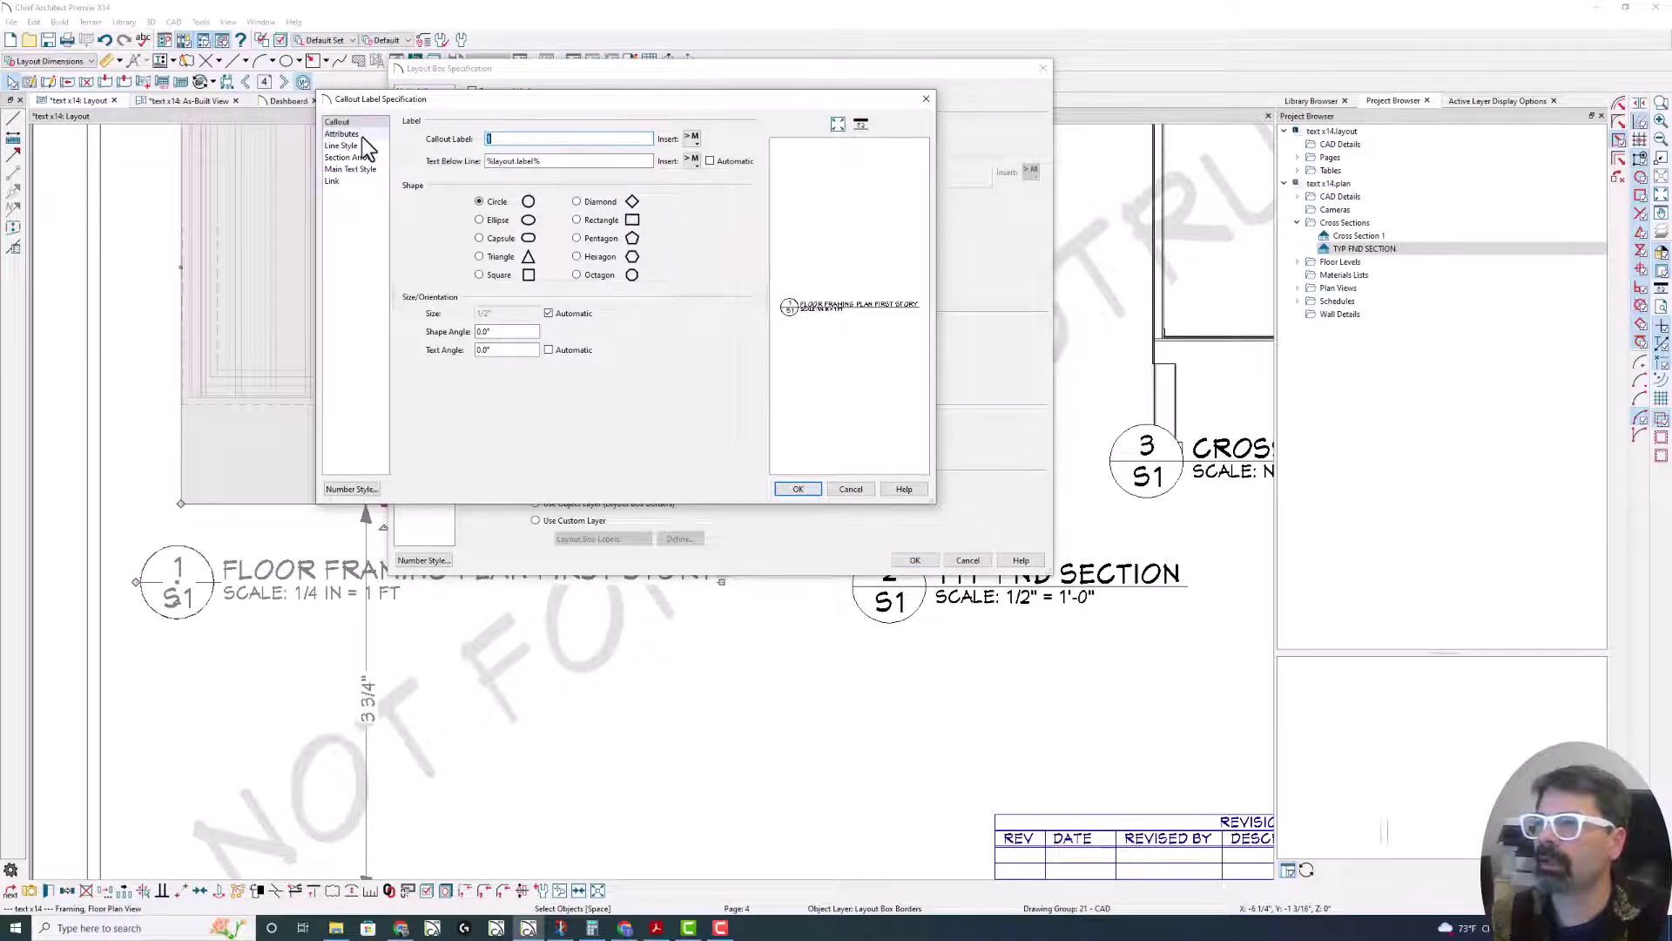
pyautogui.click(362, 136)
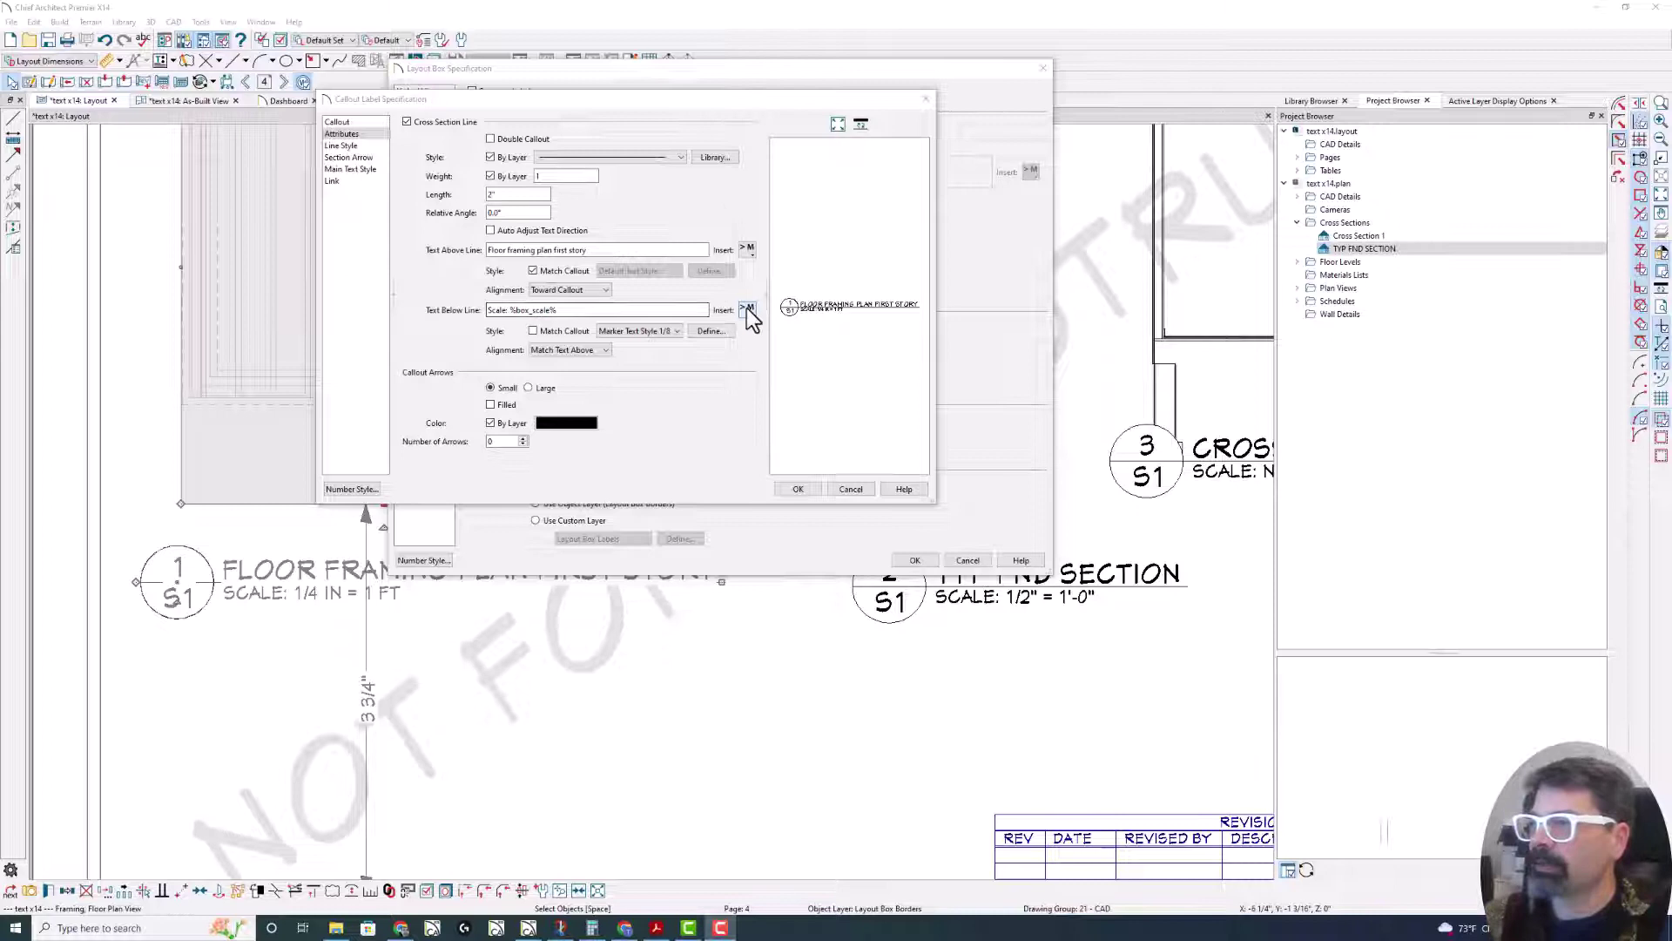
# - Review the object-specific Box Scale macro for the callout's text below the line, and accept both specifications
pyautogui.click(684, 312)
pyautogui.click(747, 310)
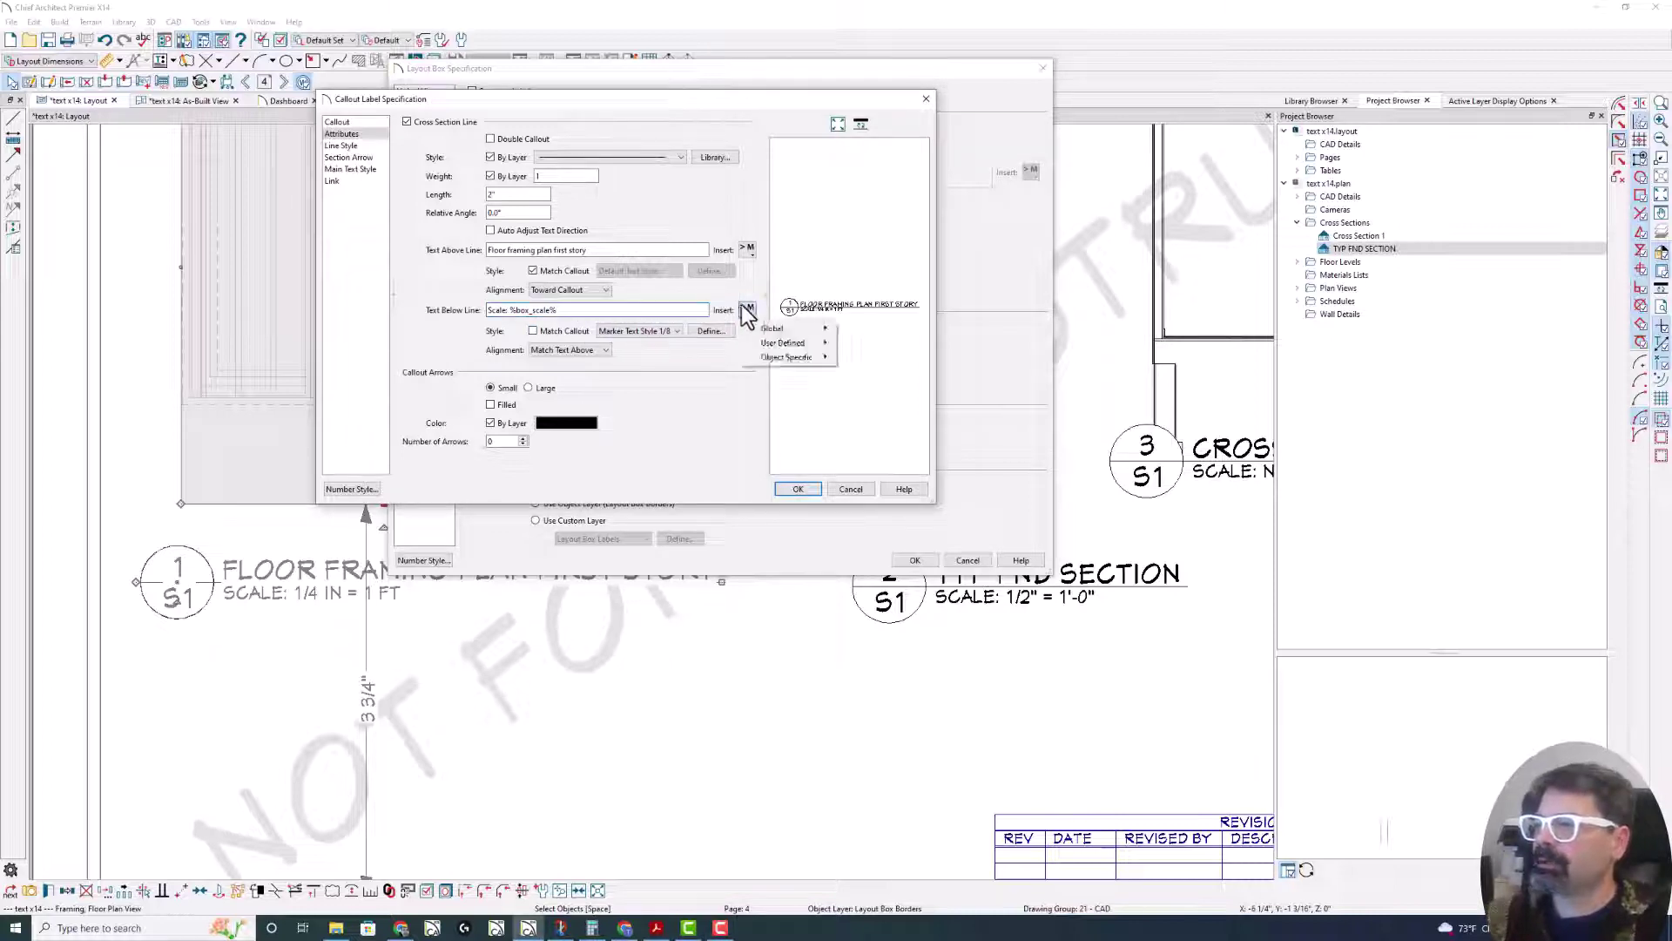
pyautogui.moveTo(797, 357)
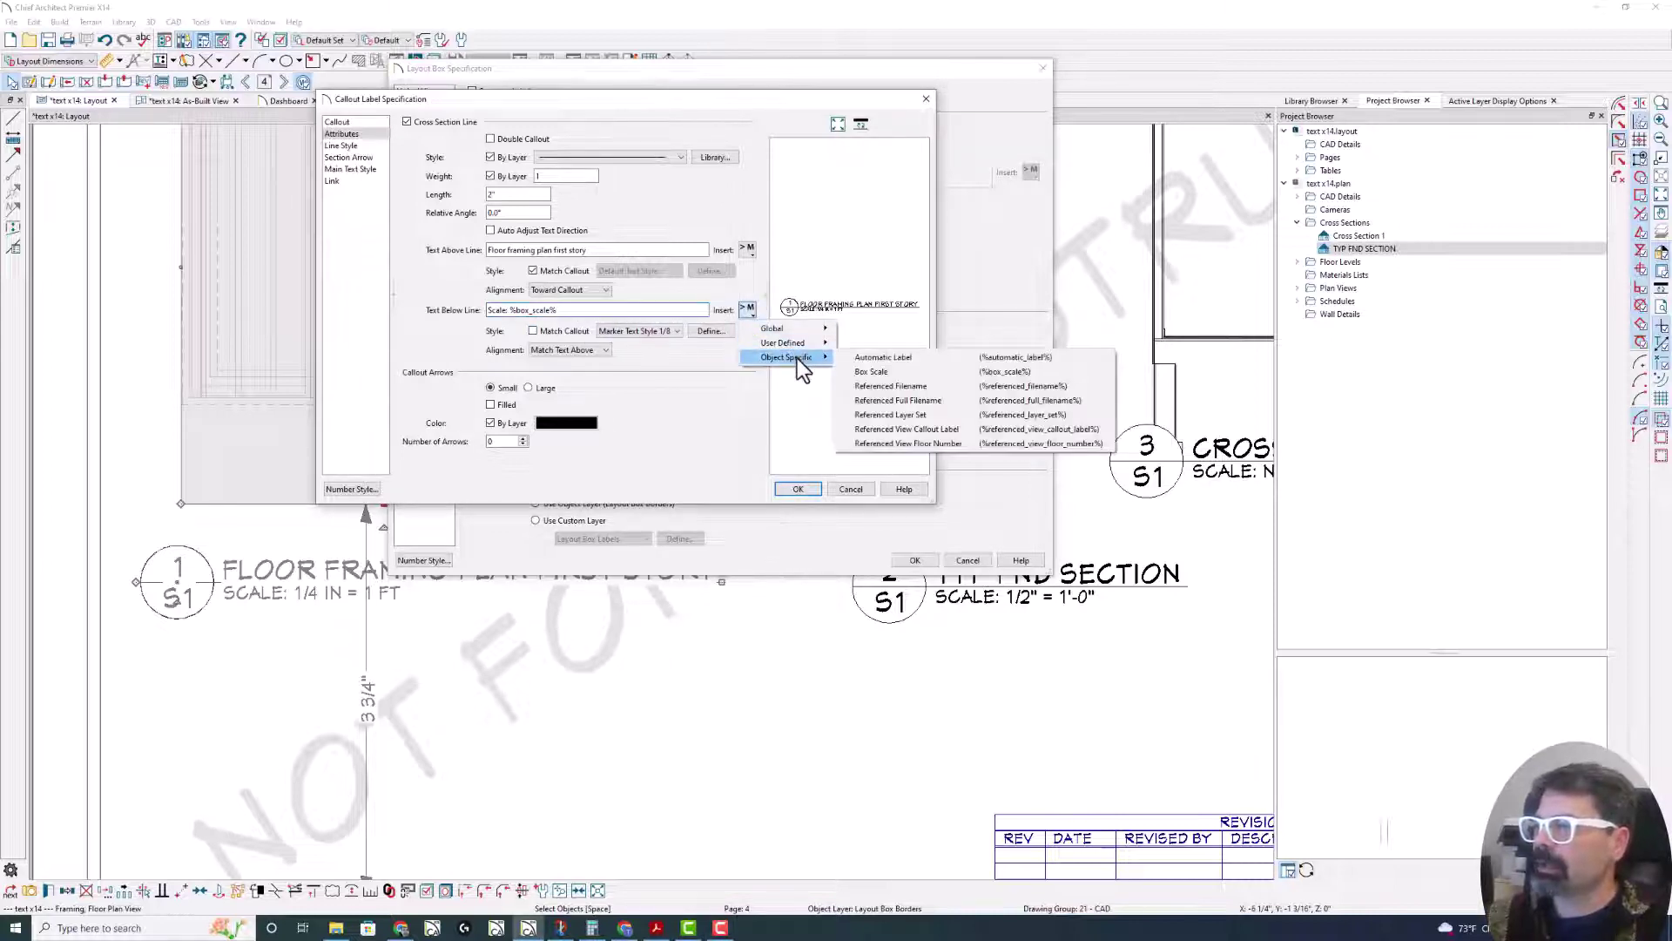
pyautogui.click(873, 373)
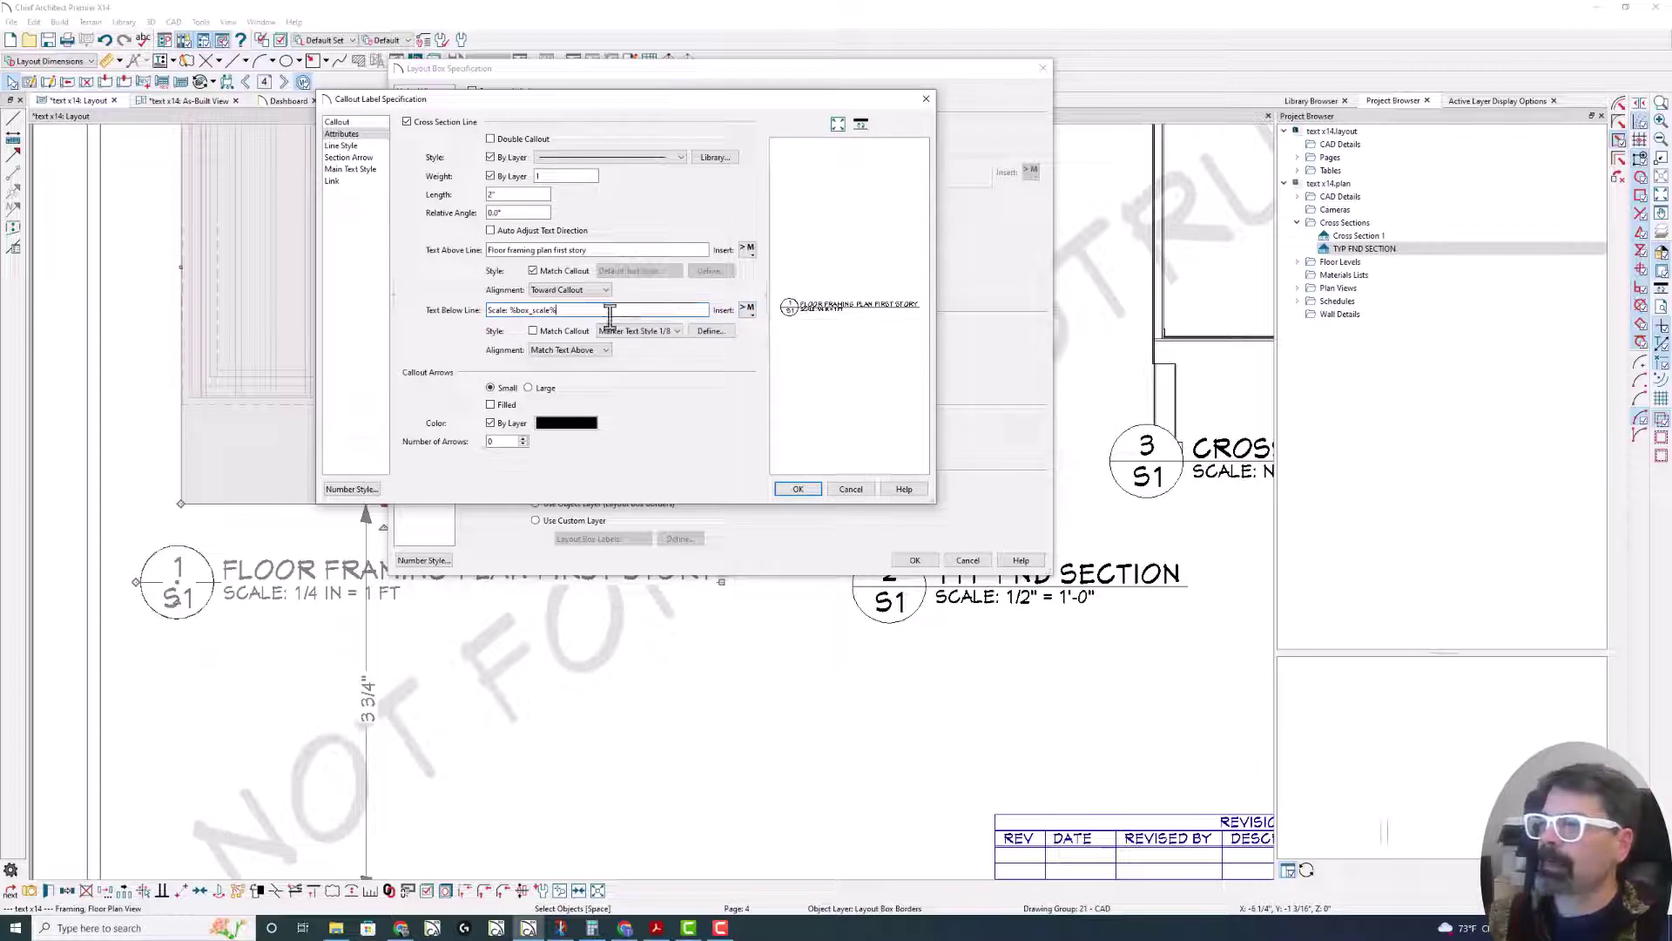
pyautogui.click(795, 488)
pyautogui.click(914, 560)
pyautogui.click(295, 620)
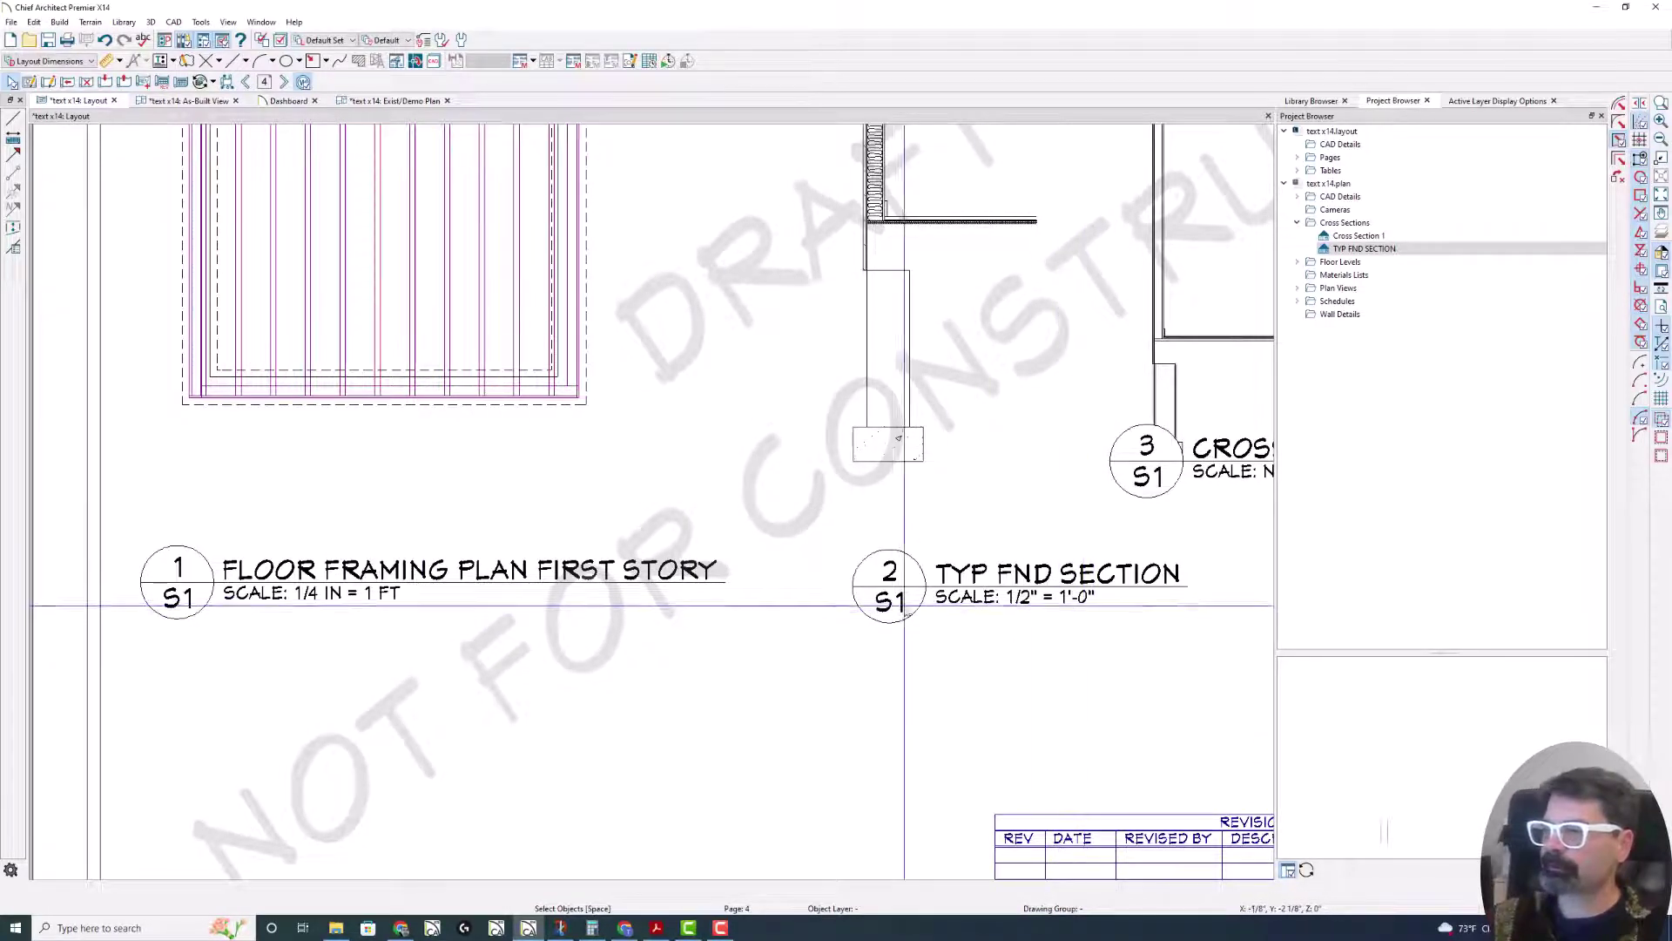
# - Open the myScale user-defined macro for editing in Text Macro Management
pyautogui.hscroll(5, 579, 636)
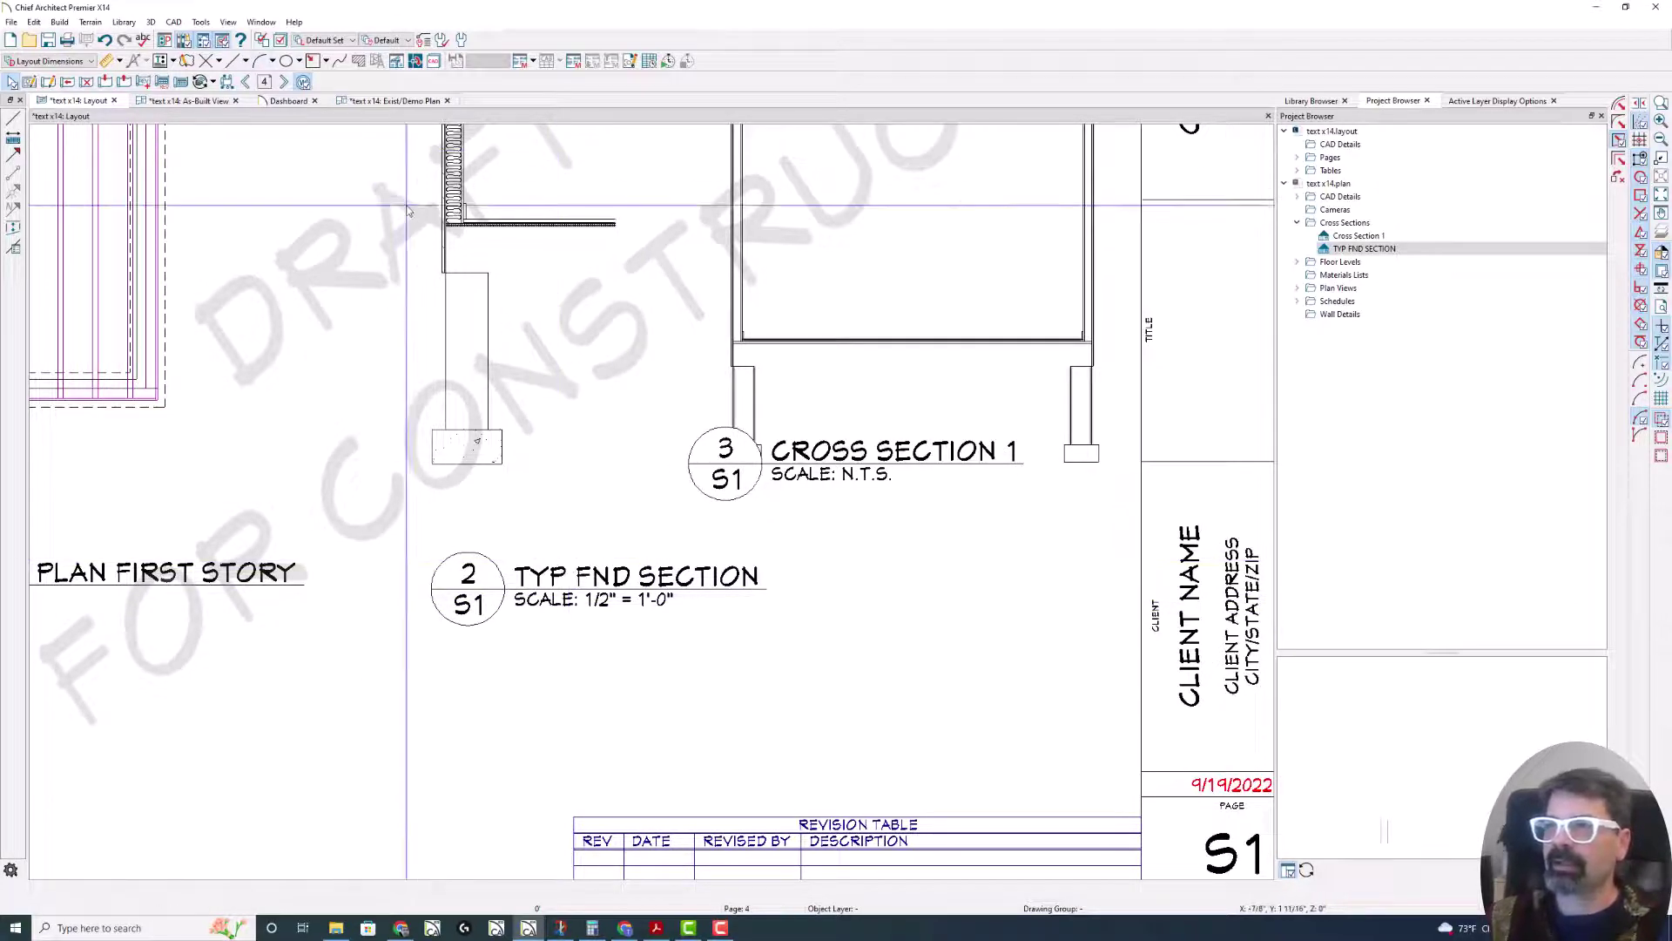
pyautogui.click(173, 60)
pyautogui.click(180, 86)
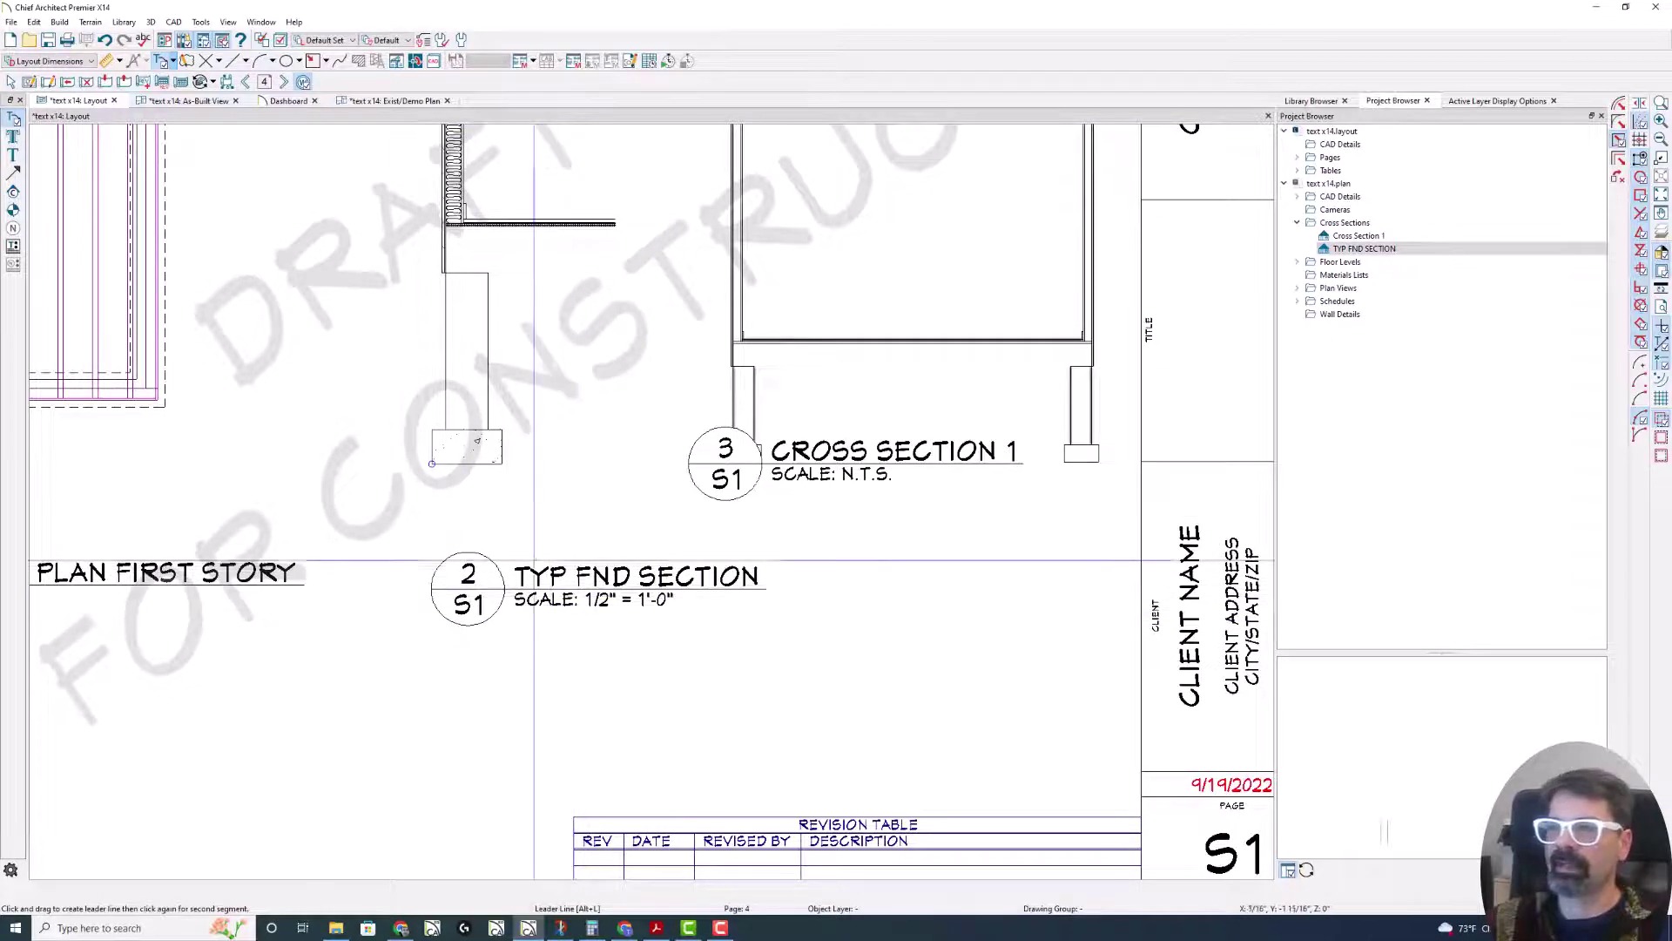
pyautogui.click(173, 60)
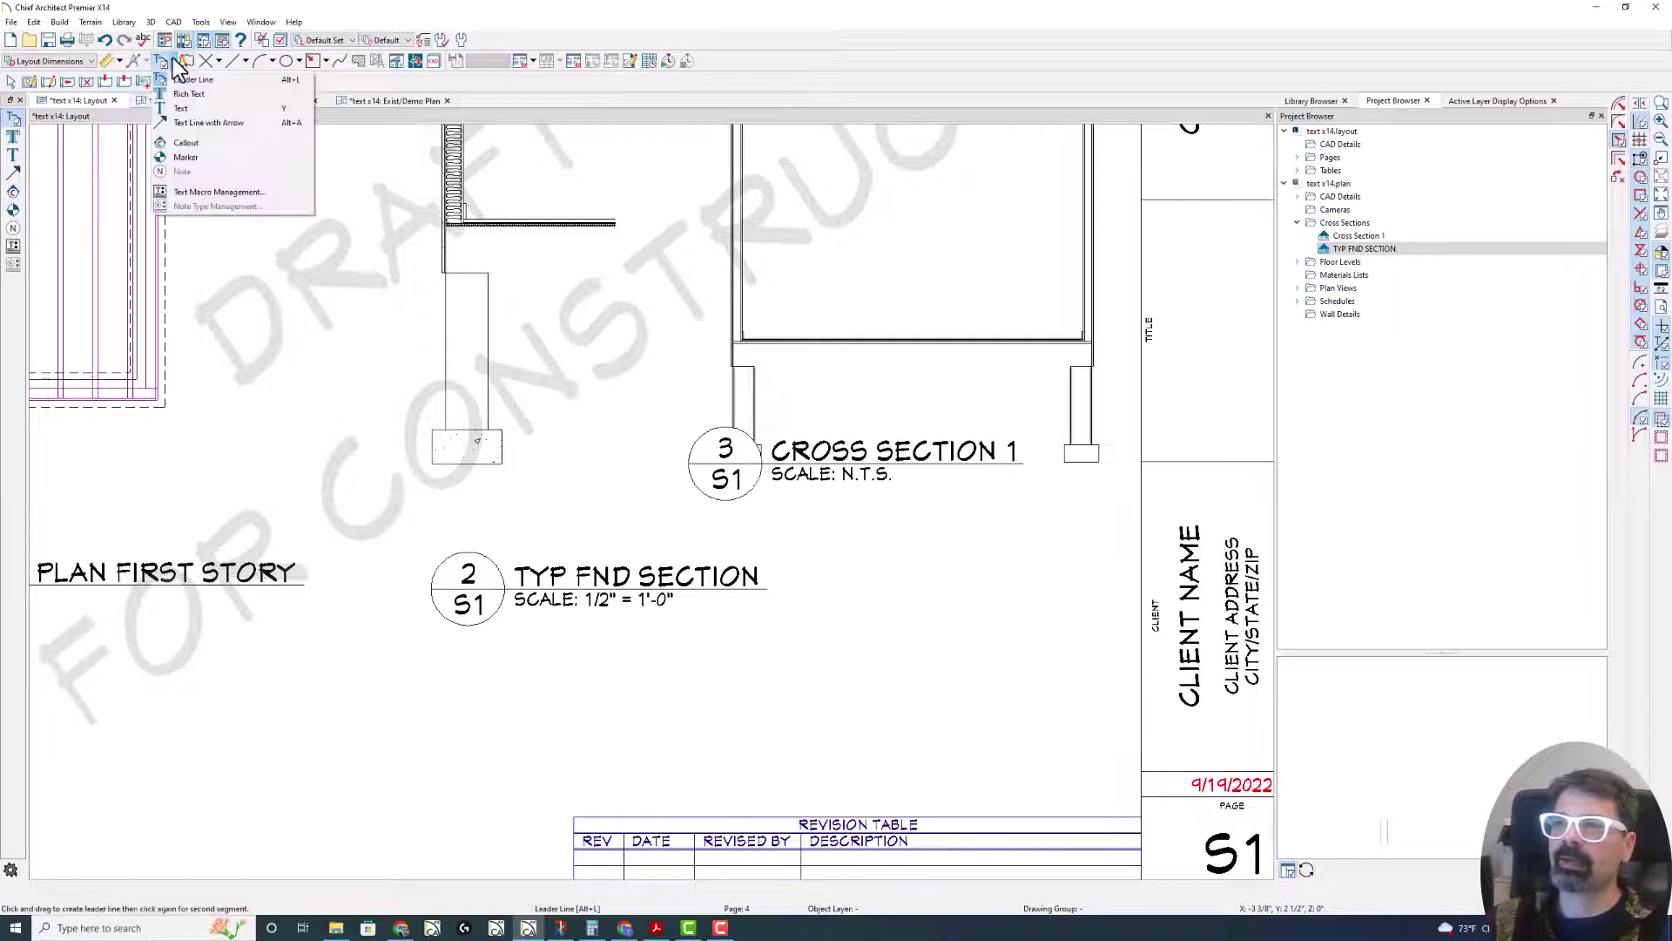
pyautogui.click(197, 192)
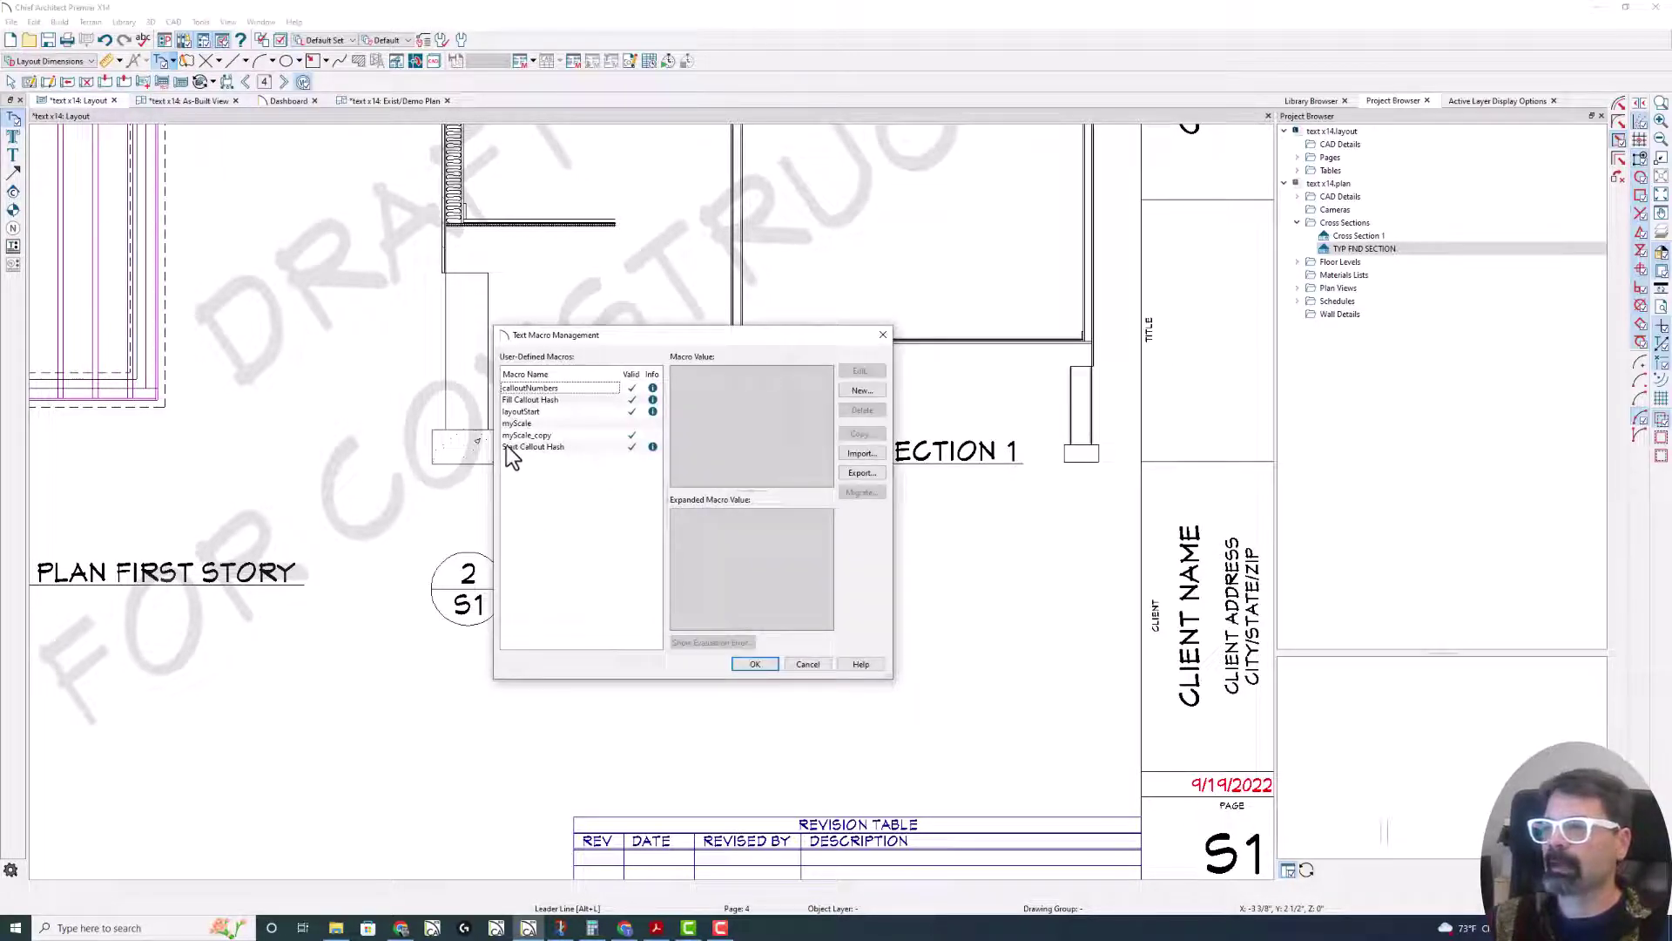
pyautogui.click(515, 424)
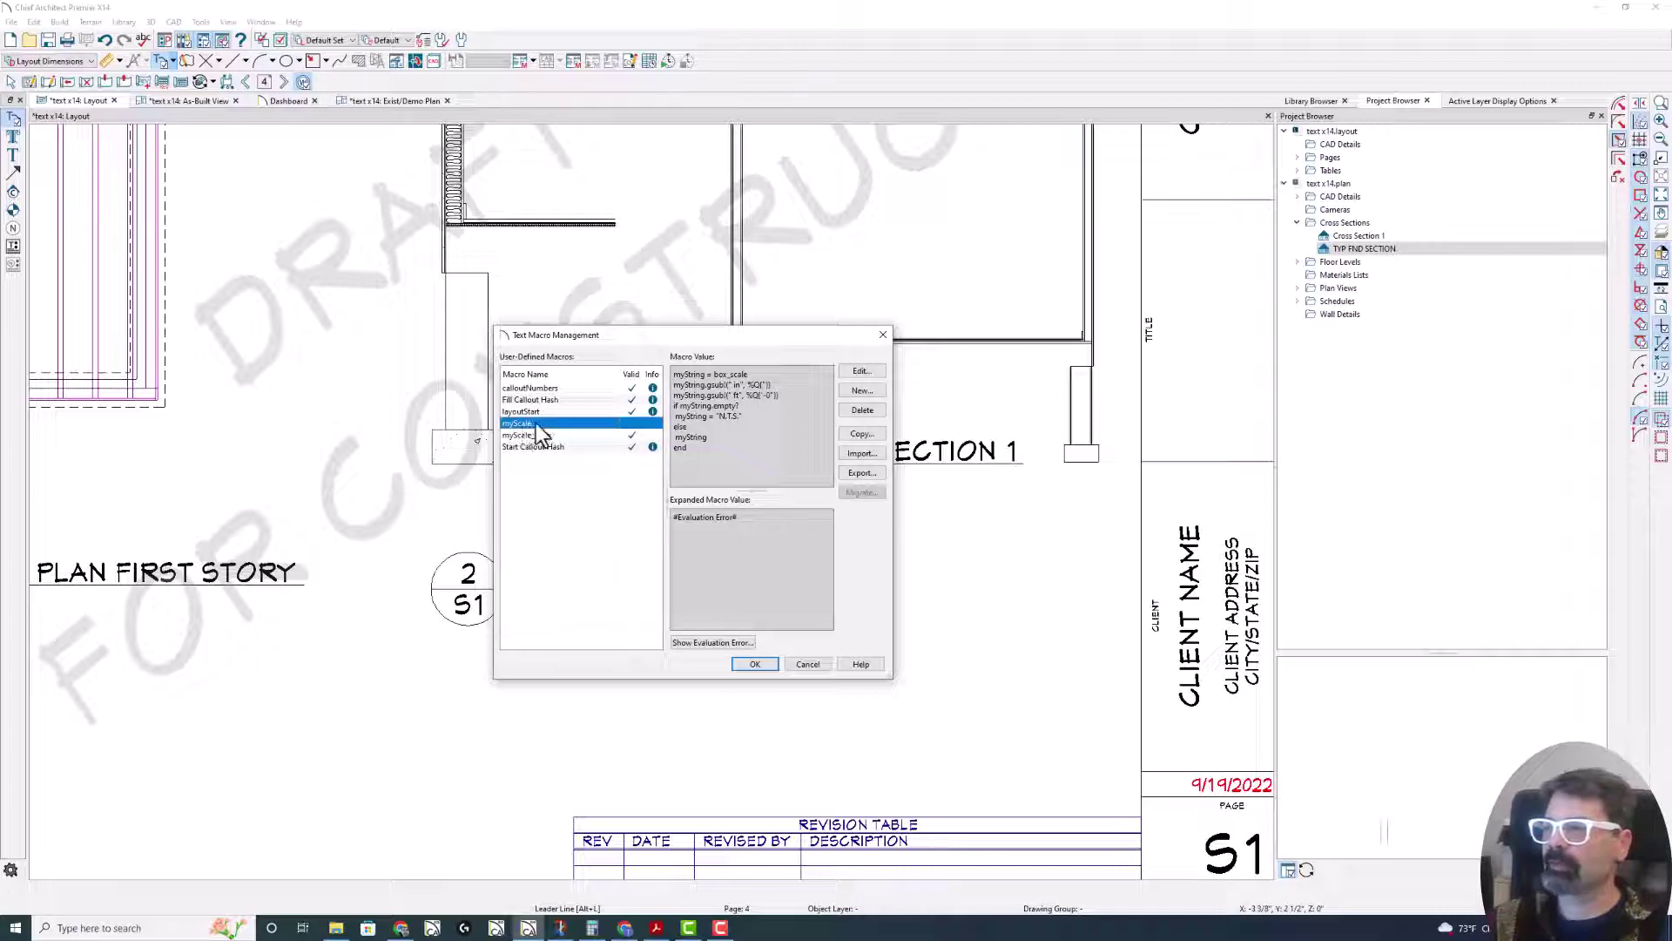
pyautogui.click(861, 372)
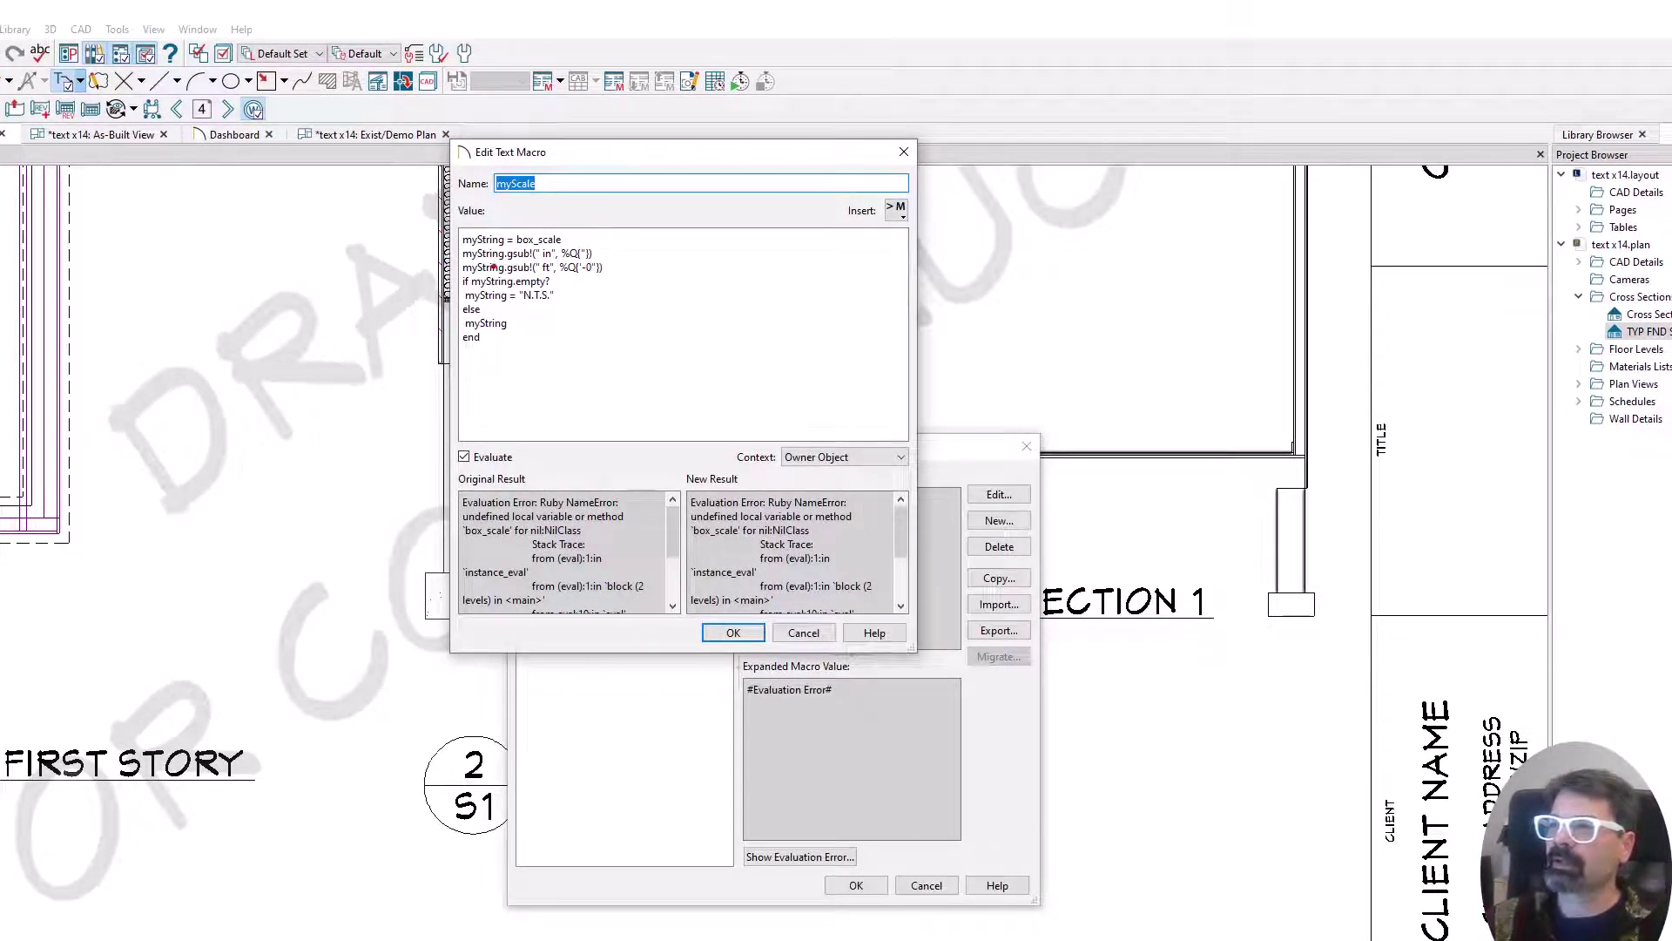
# - Review the box_scale assignment and gsub replacement lines of the myScale macro, and cancel out of the macro dialogs
pyautogui.moveTo(464, 247); pyautogui.dragTo(572, 247)
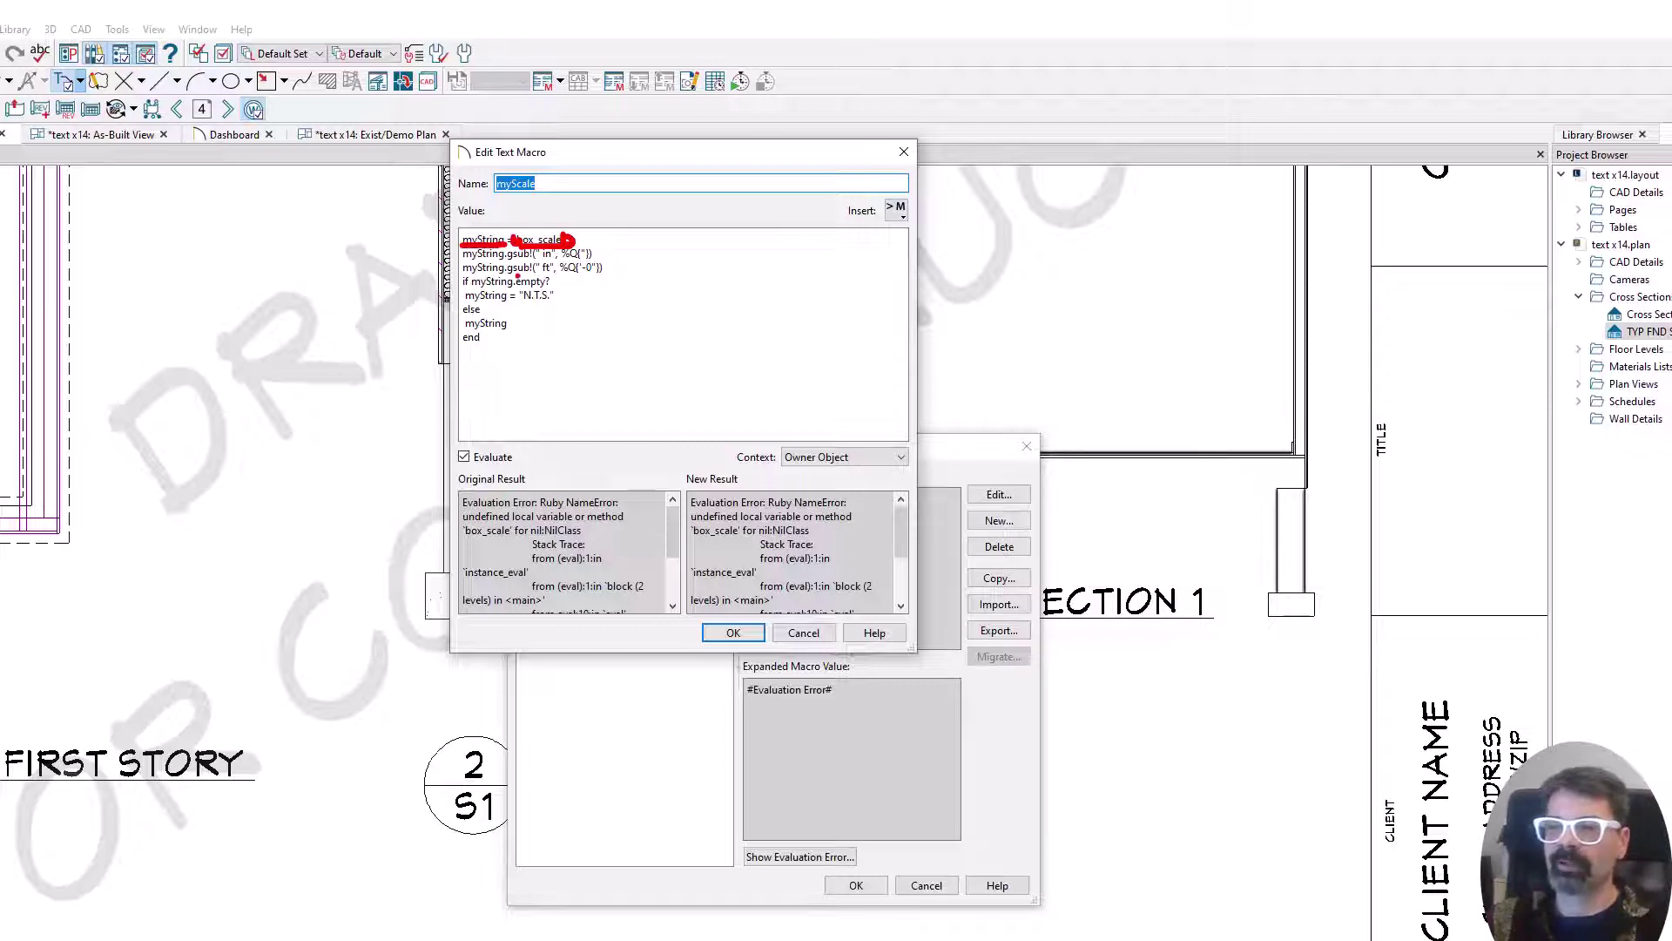
pyautogui.press('e')
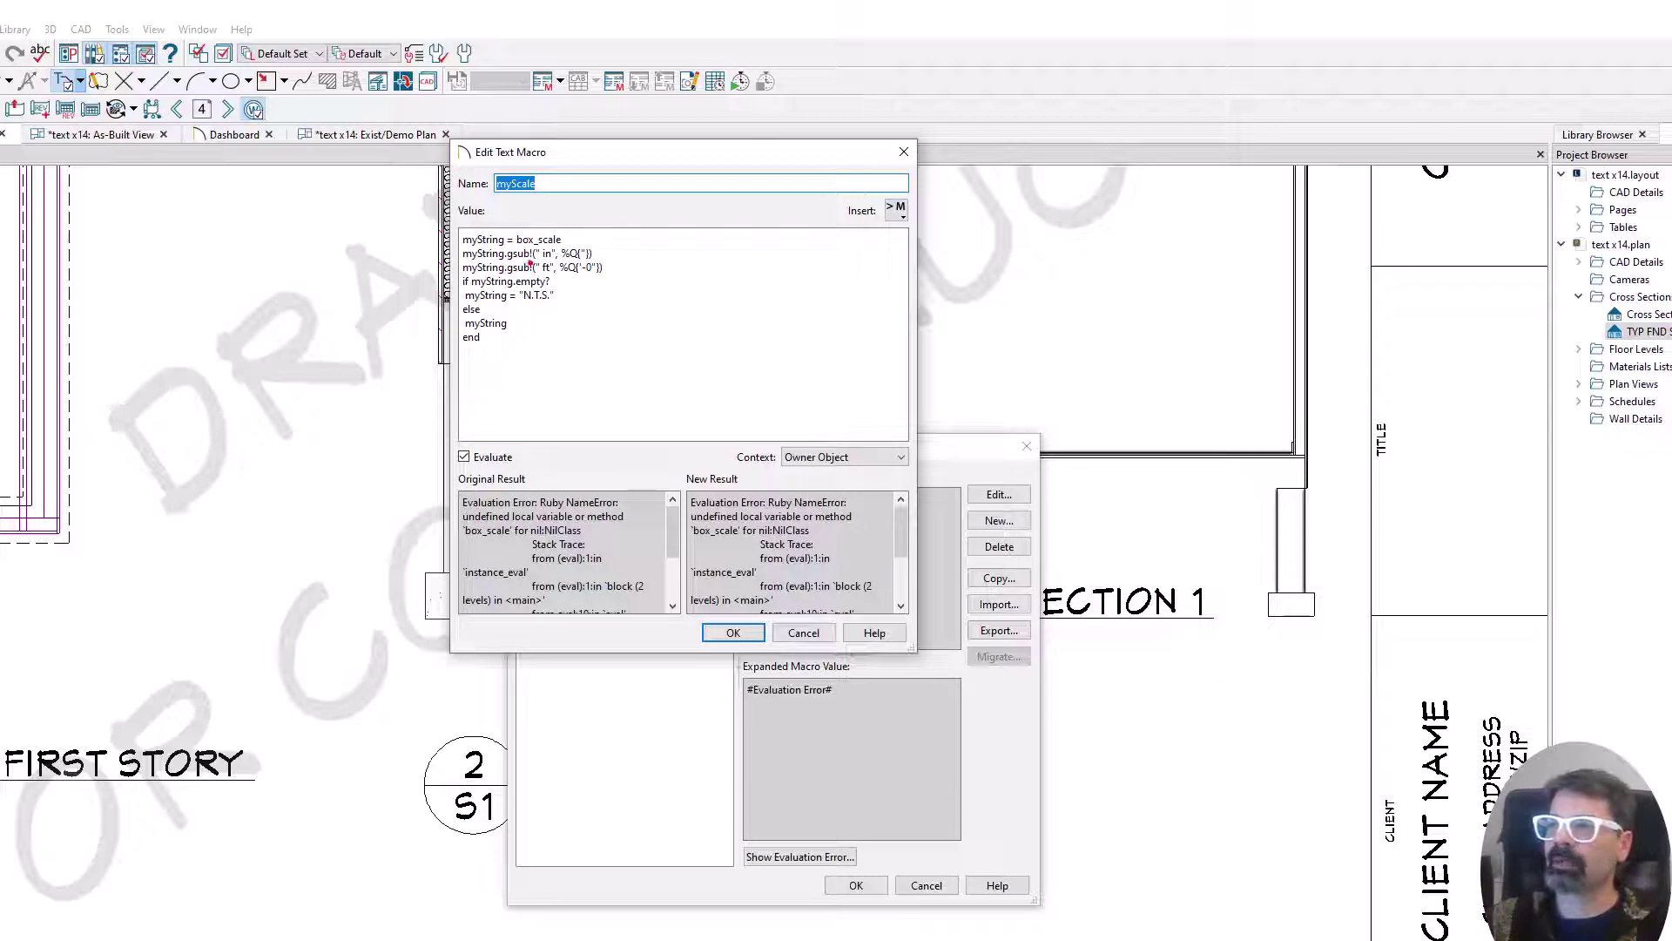
pyautogui.moveTo(607, 253); pyautogui.dragTo(673, 250)
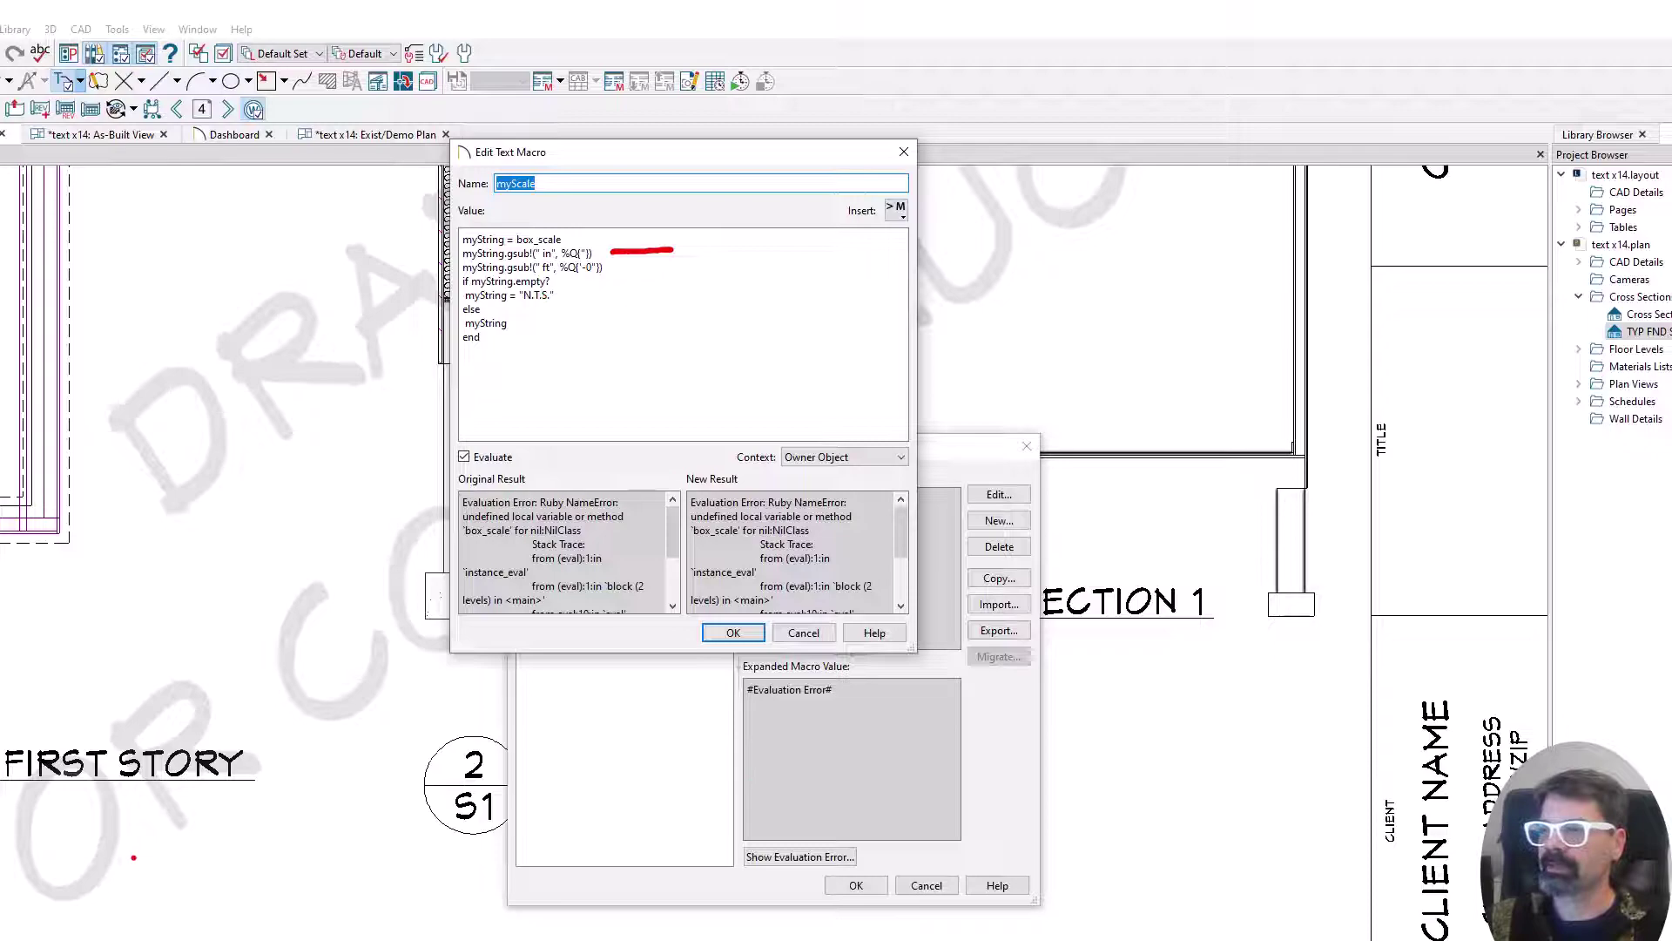
pyautogui.click(804, 635)
pyautogui.click(823, 815)
pyautogui.scroll(-2, 424, 721)
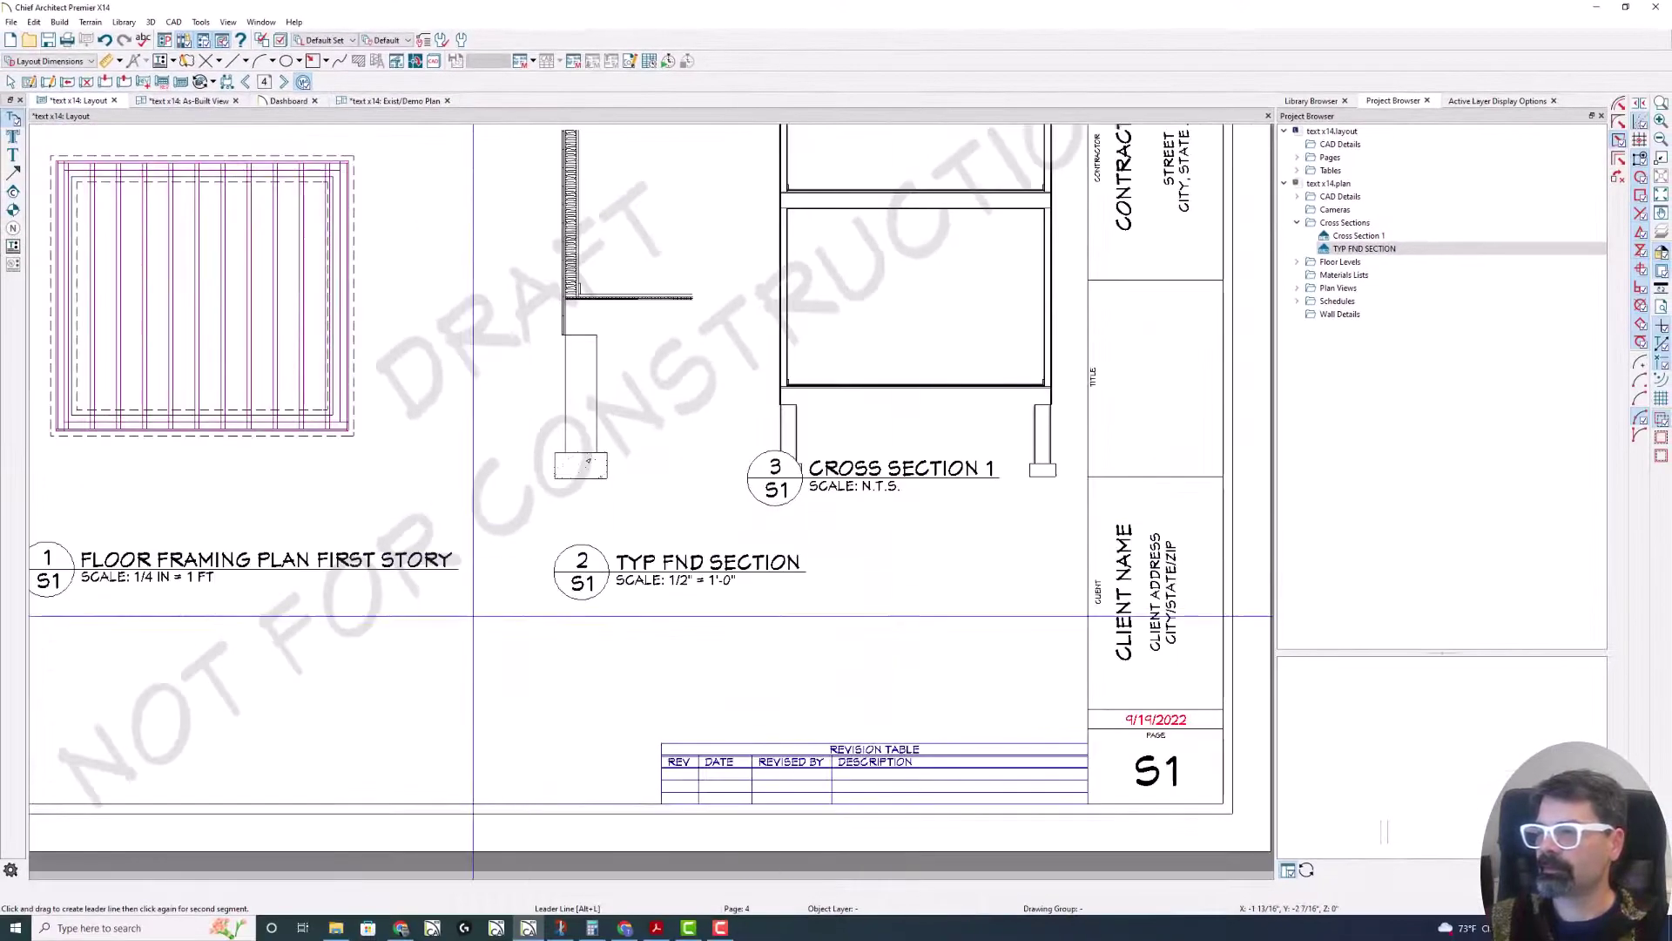
# - Check the myScale macro's expanded value in Text Macro Management with no layout box selected, and close without changes
pyautogui.moveTo(424, 721); pyautogui.dragTo(611, 872, button='middle')
pyautogui.press('t')
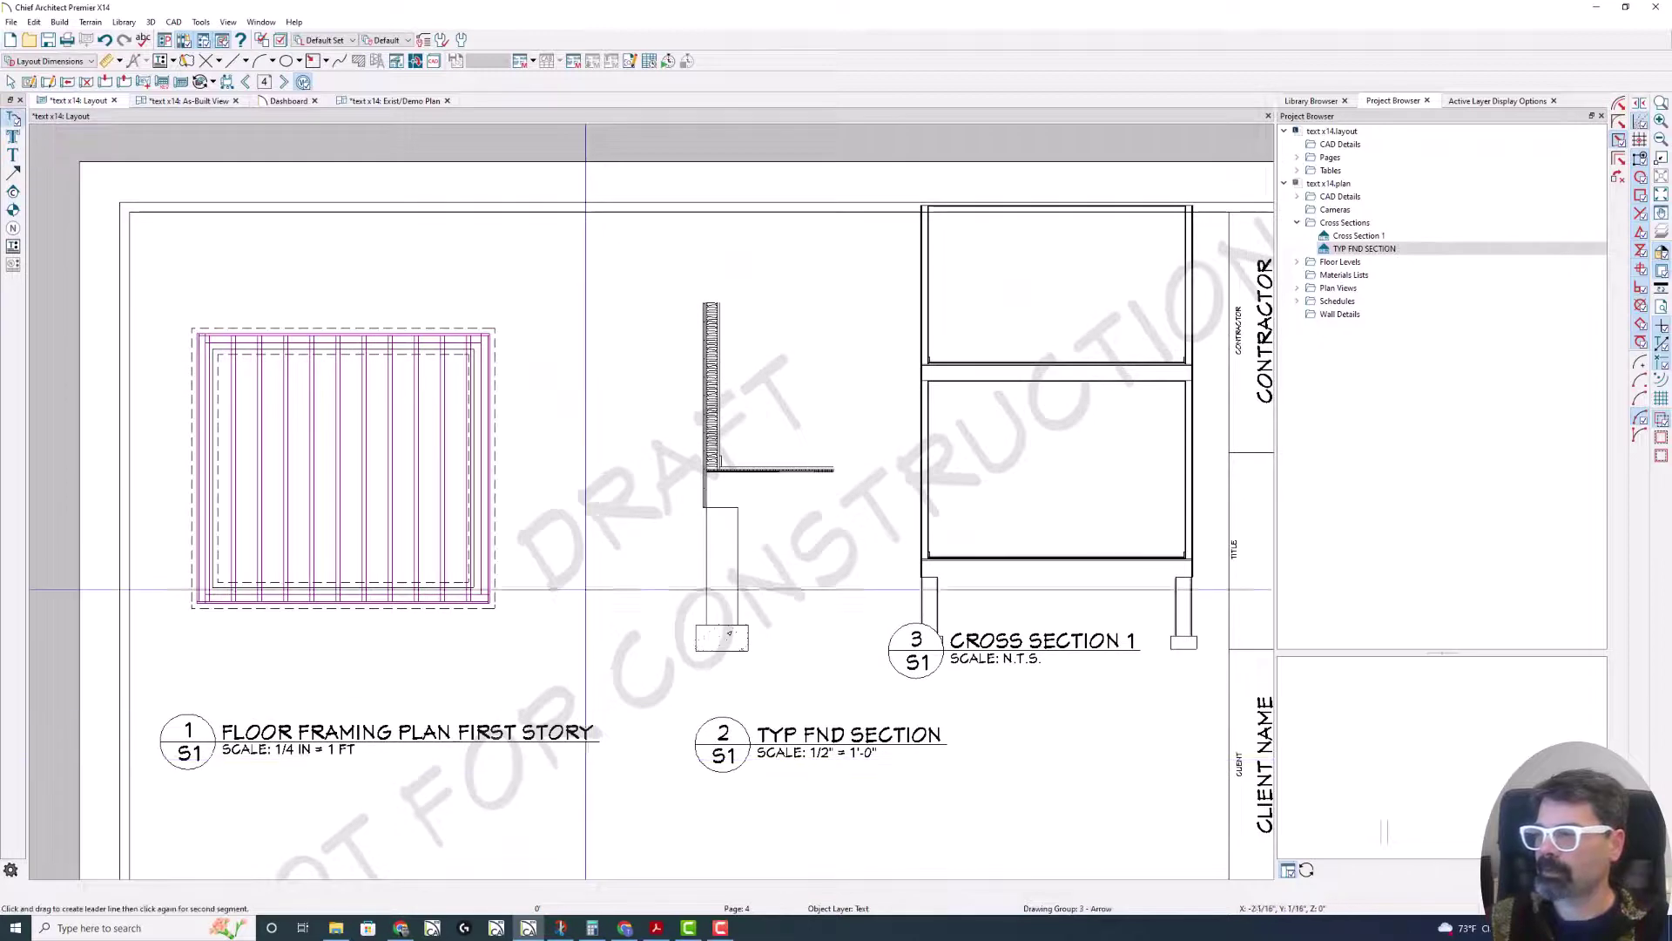
pyautogui.click(161, 61)
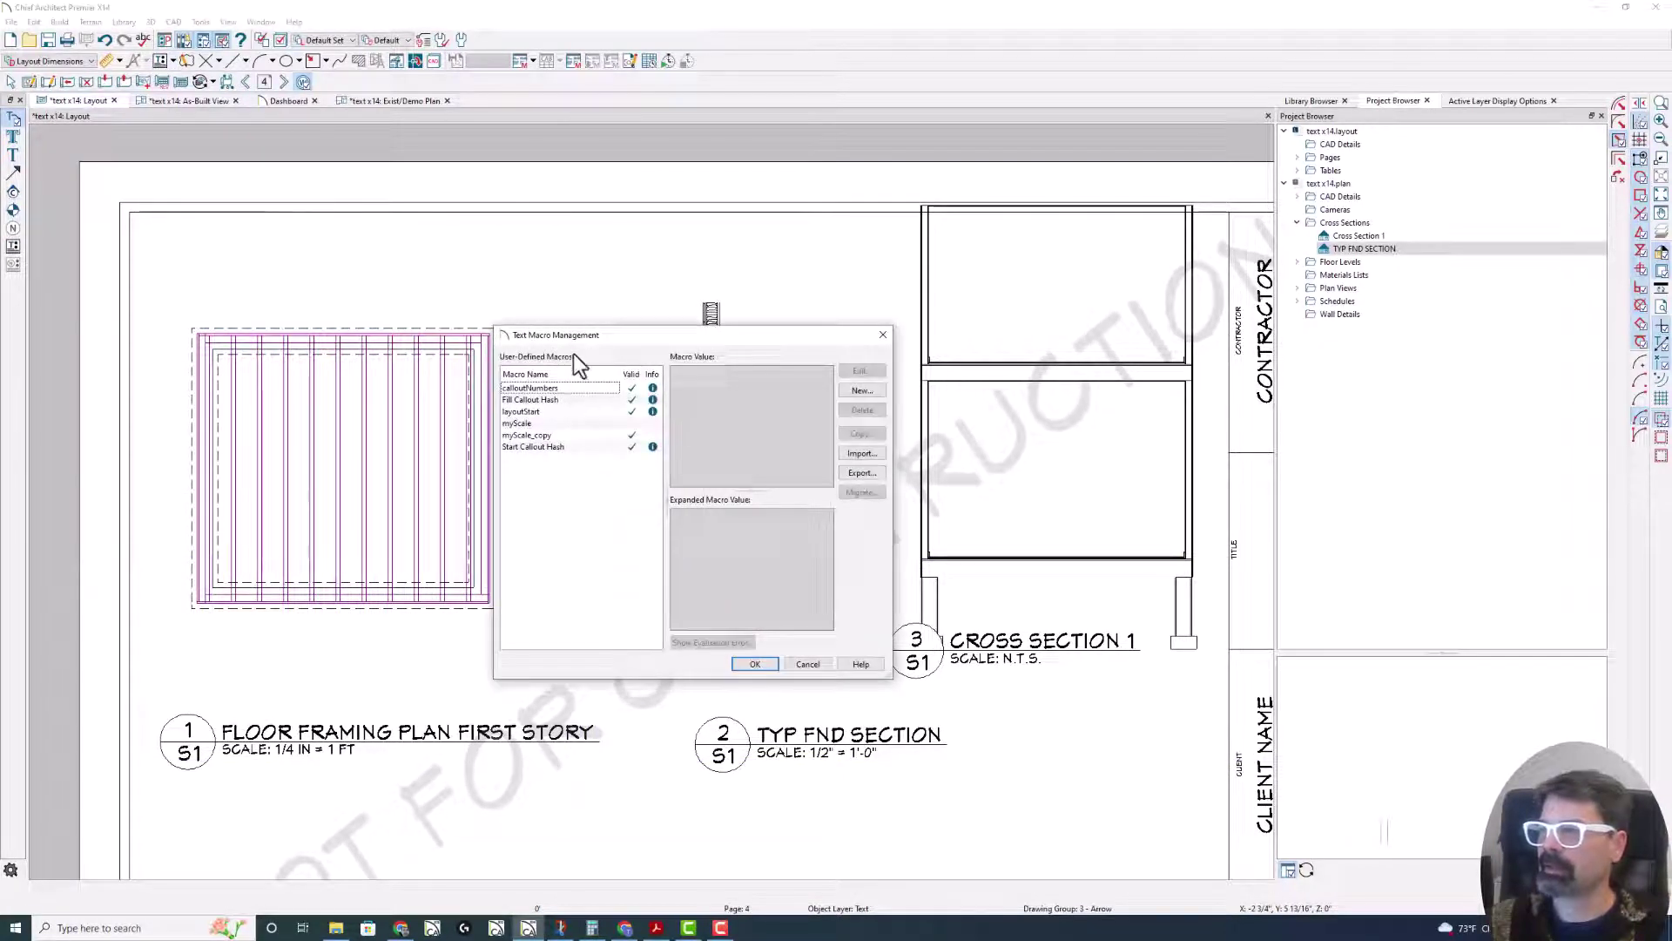
pyautogui.moveTo(575, 336); pyautogui.dragTo(569, 192)
pyautogui.click(533, 277)
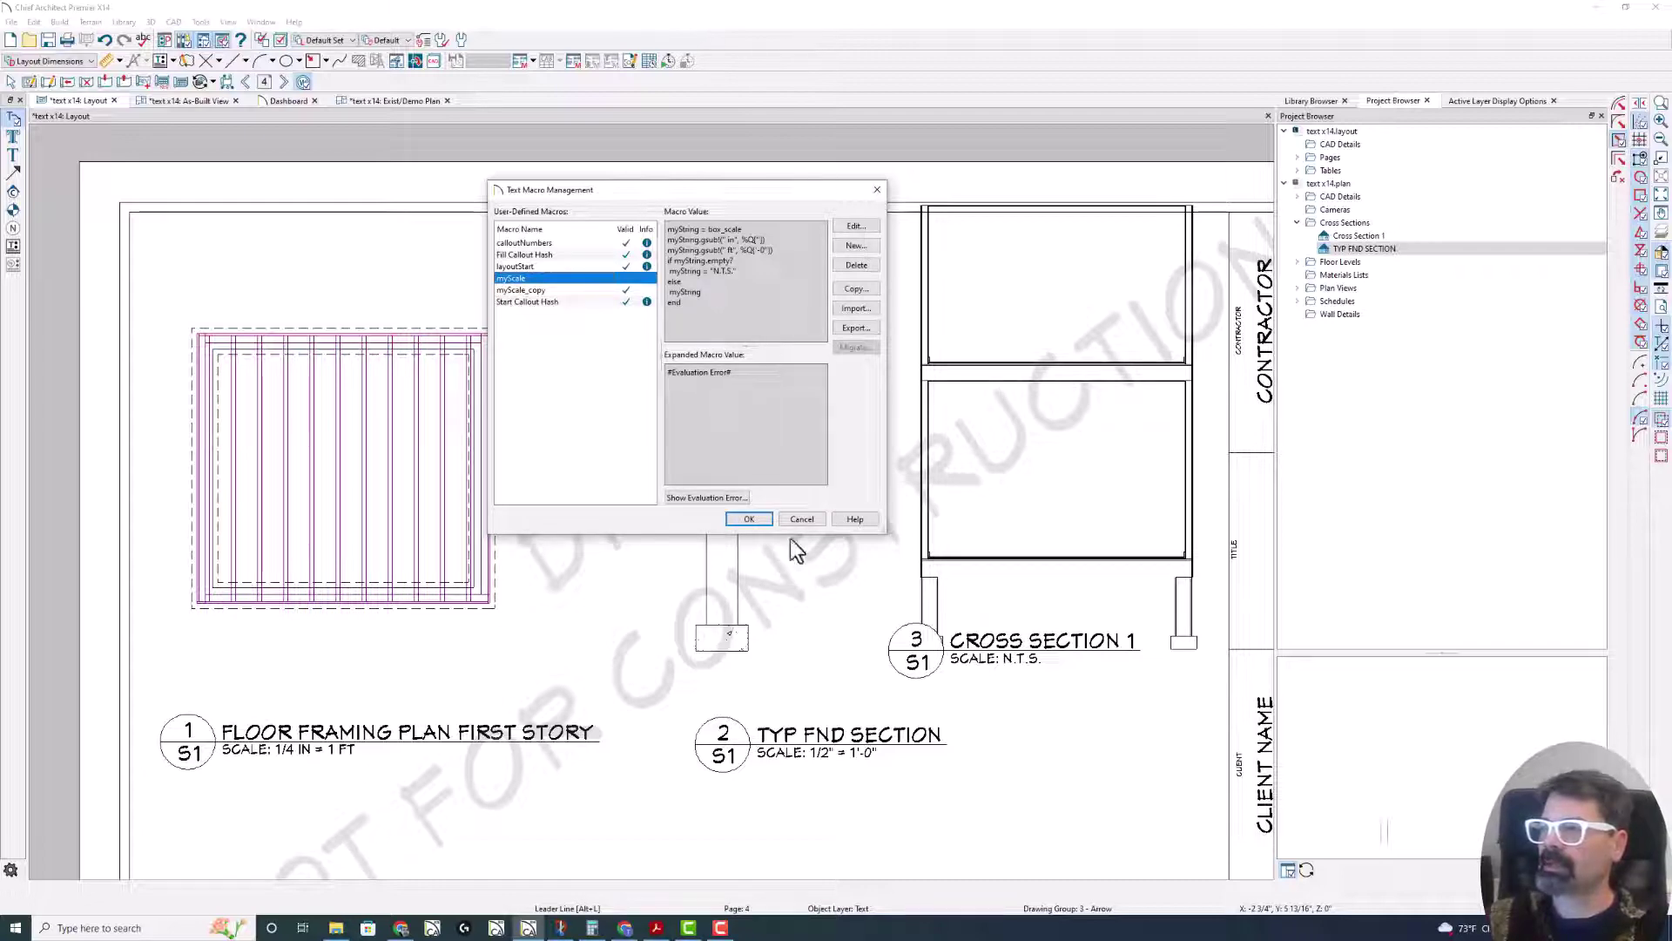
pyautogui.press('Escape')
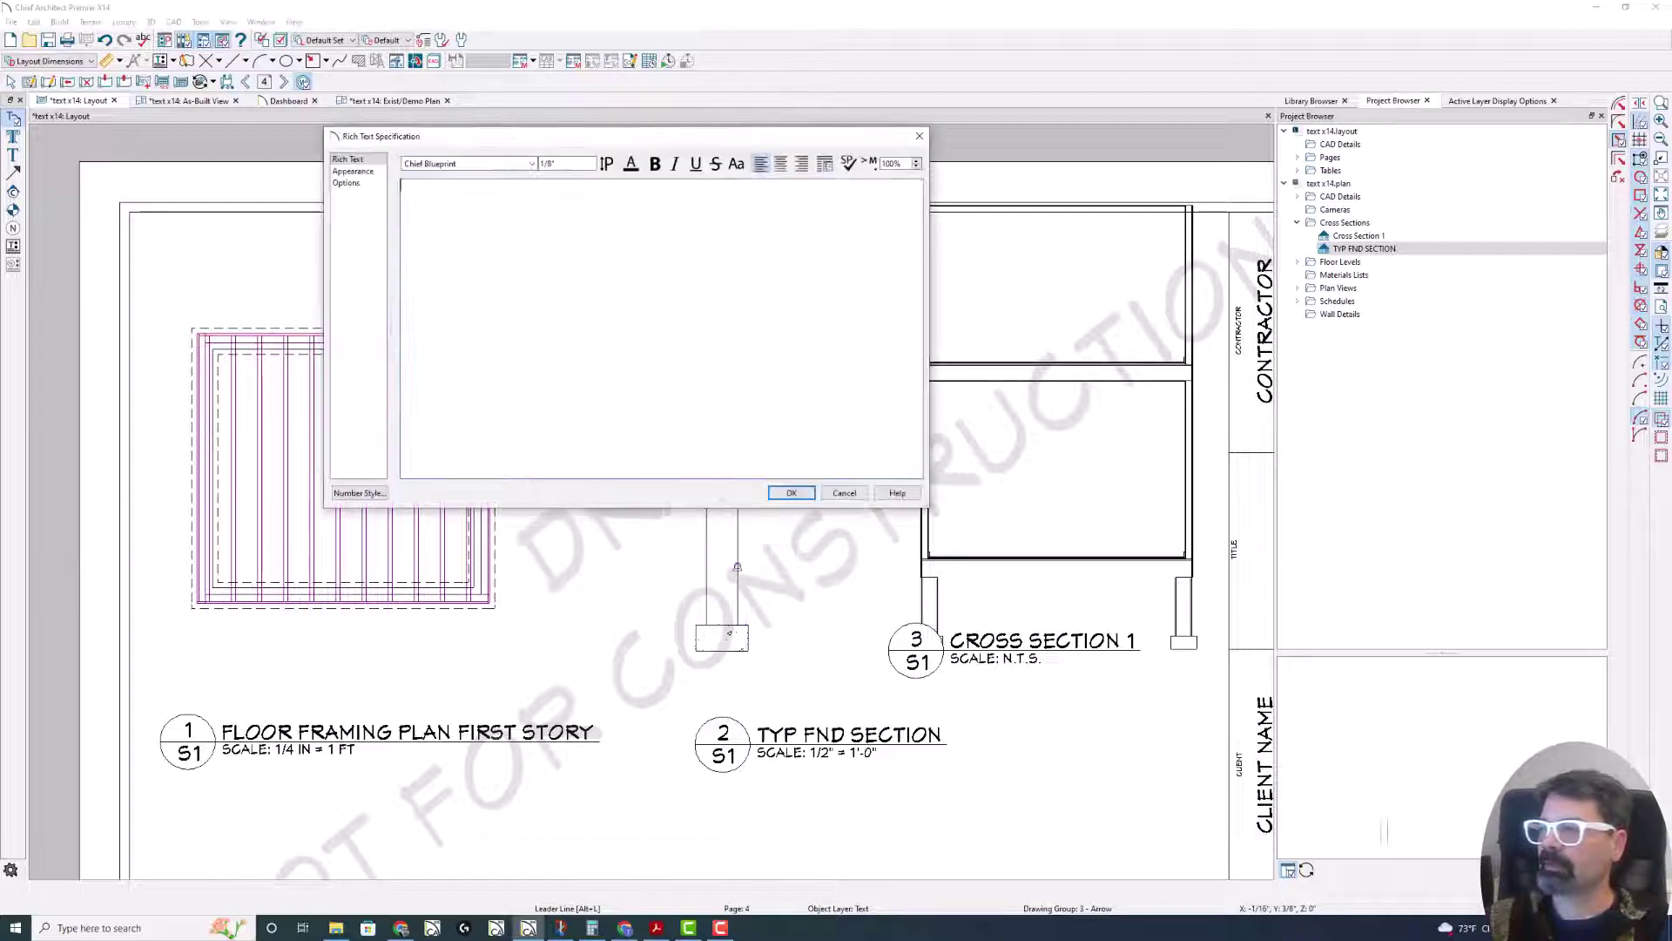
pyautogui.press('Escape')
# - Select the TYP FND SECTION layout box and examine the myScale macro's code and expanded value in Text Macro Management
pyautogui.press('space')
pyautogui.click(705, 572)
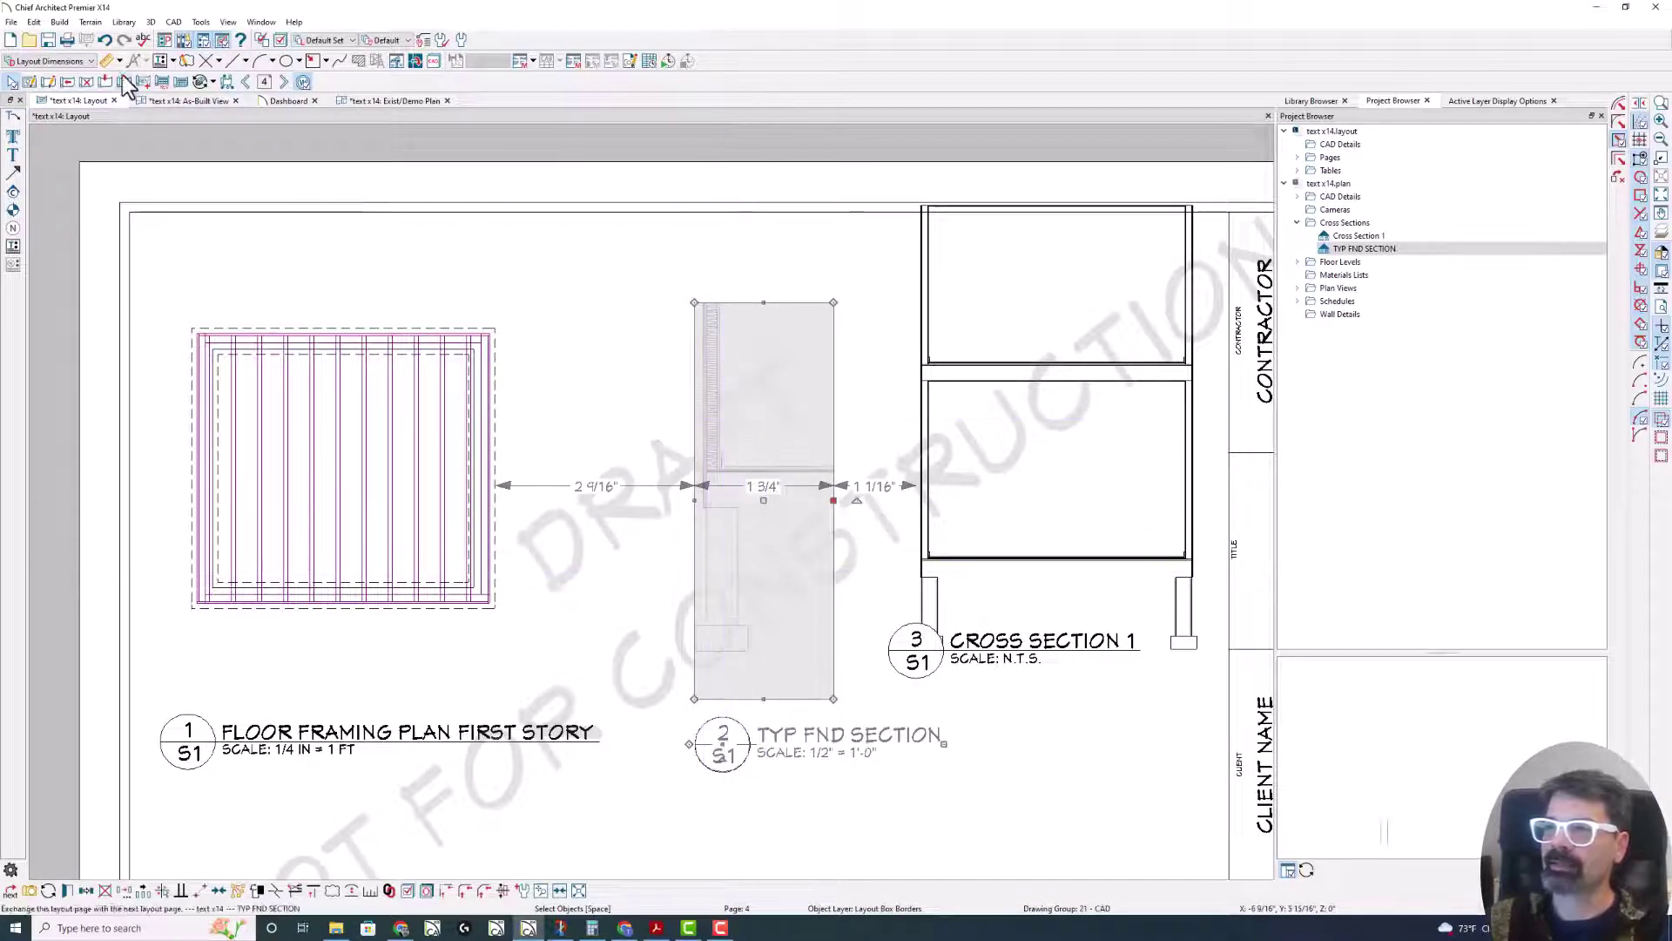
pyautogui.click(161, 61)
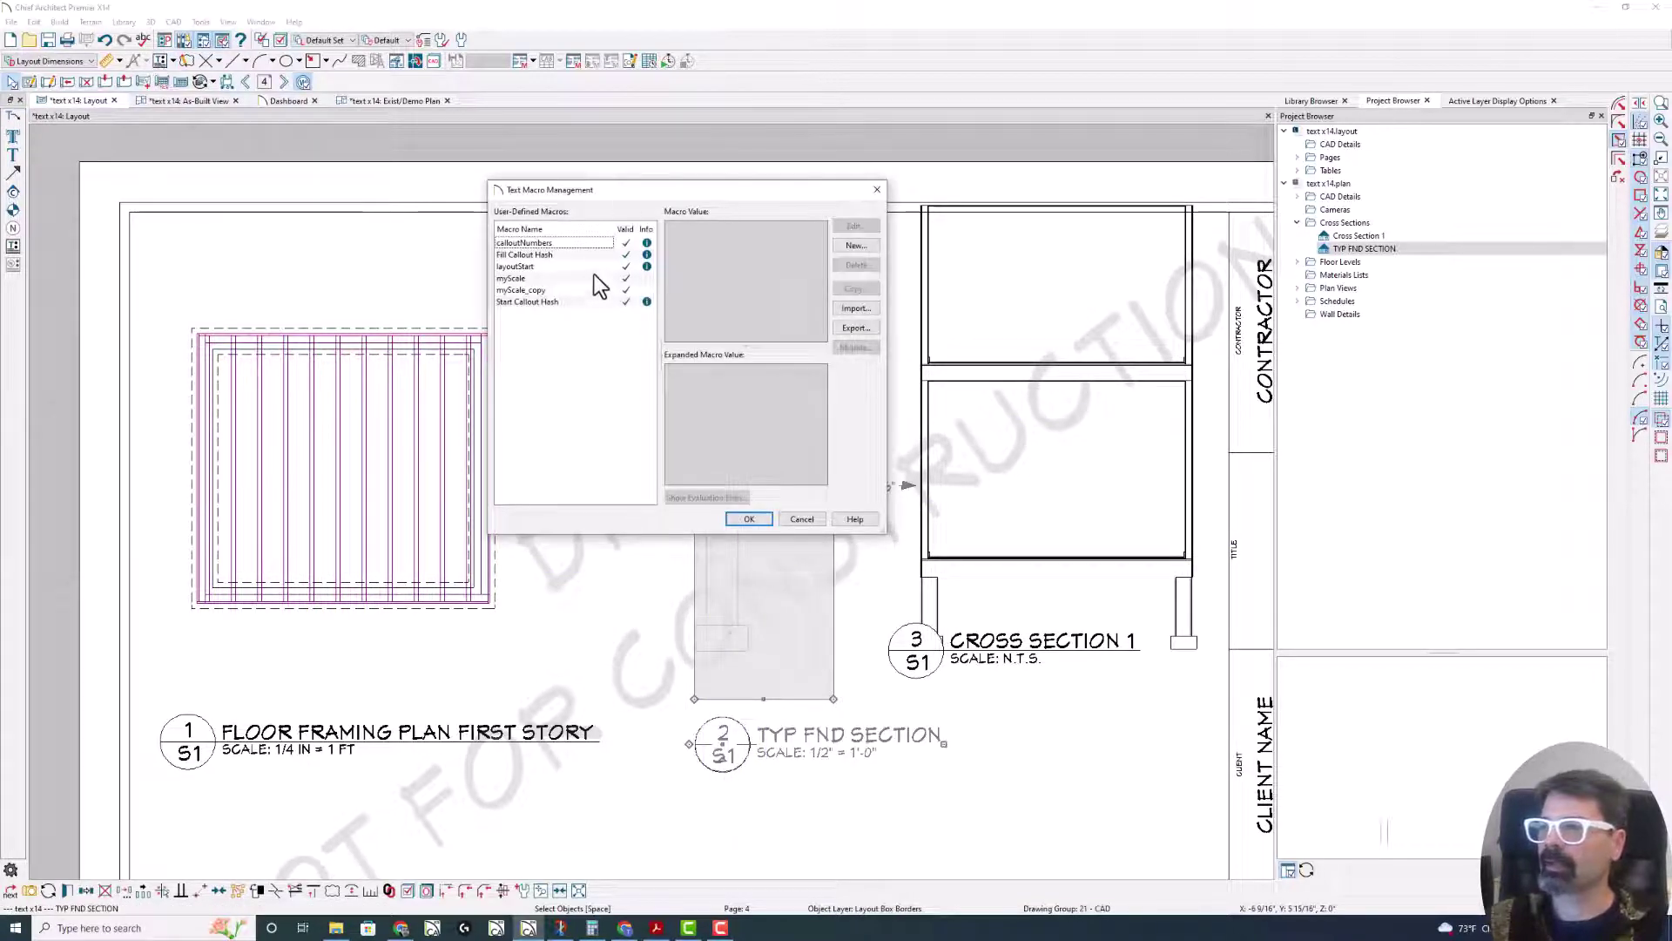
pyautogui.click(531, 279)
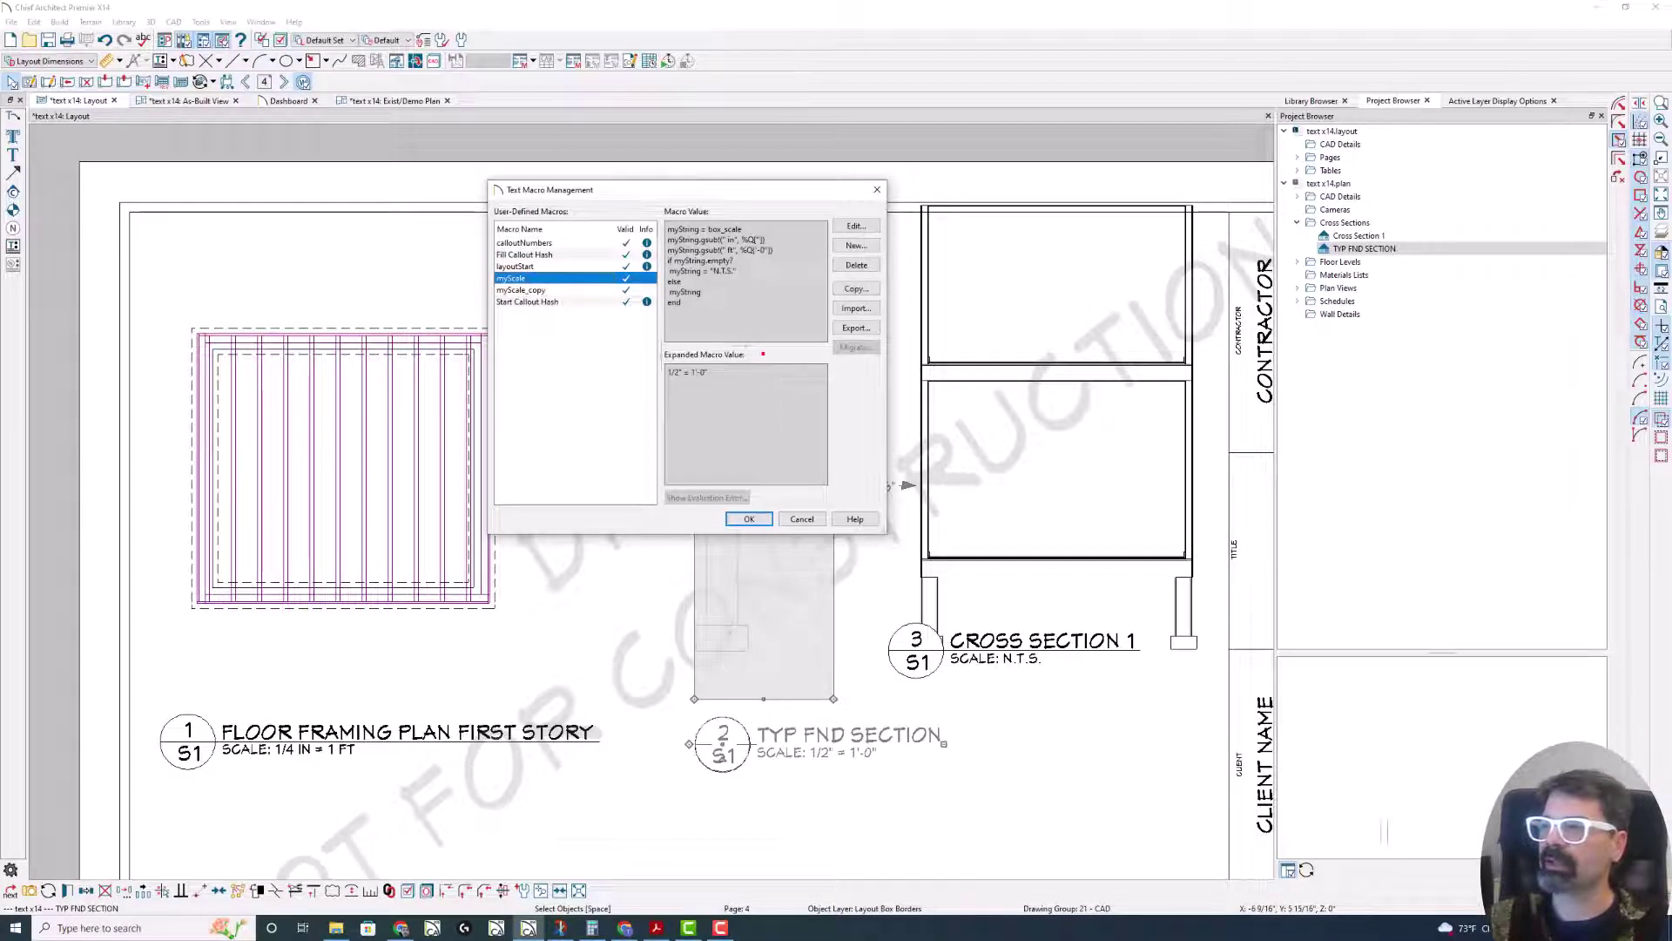
pyautogui.moveTo(770, 252)
pyautogui.mouseDown()
pyautogui.moveTo(700, 200)
pyautogui.moveTo(646, 233)
pyautogui.moveTo(684, 305)
pyautogui.moveTo(800, 248)
pyautogui.moveTo(780, 219)
pyautogui.mouseUp()
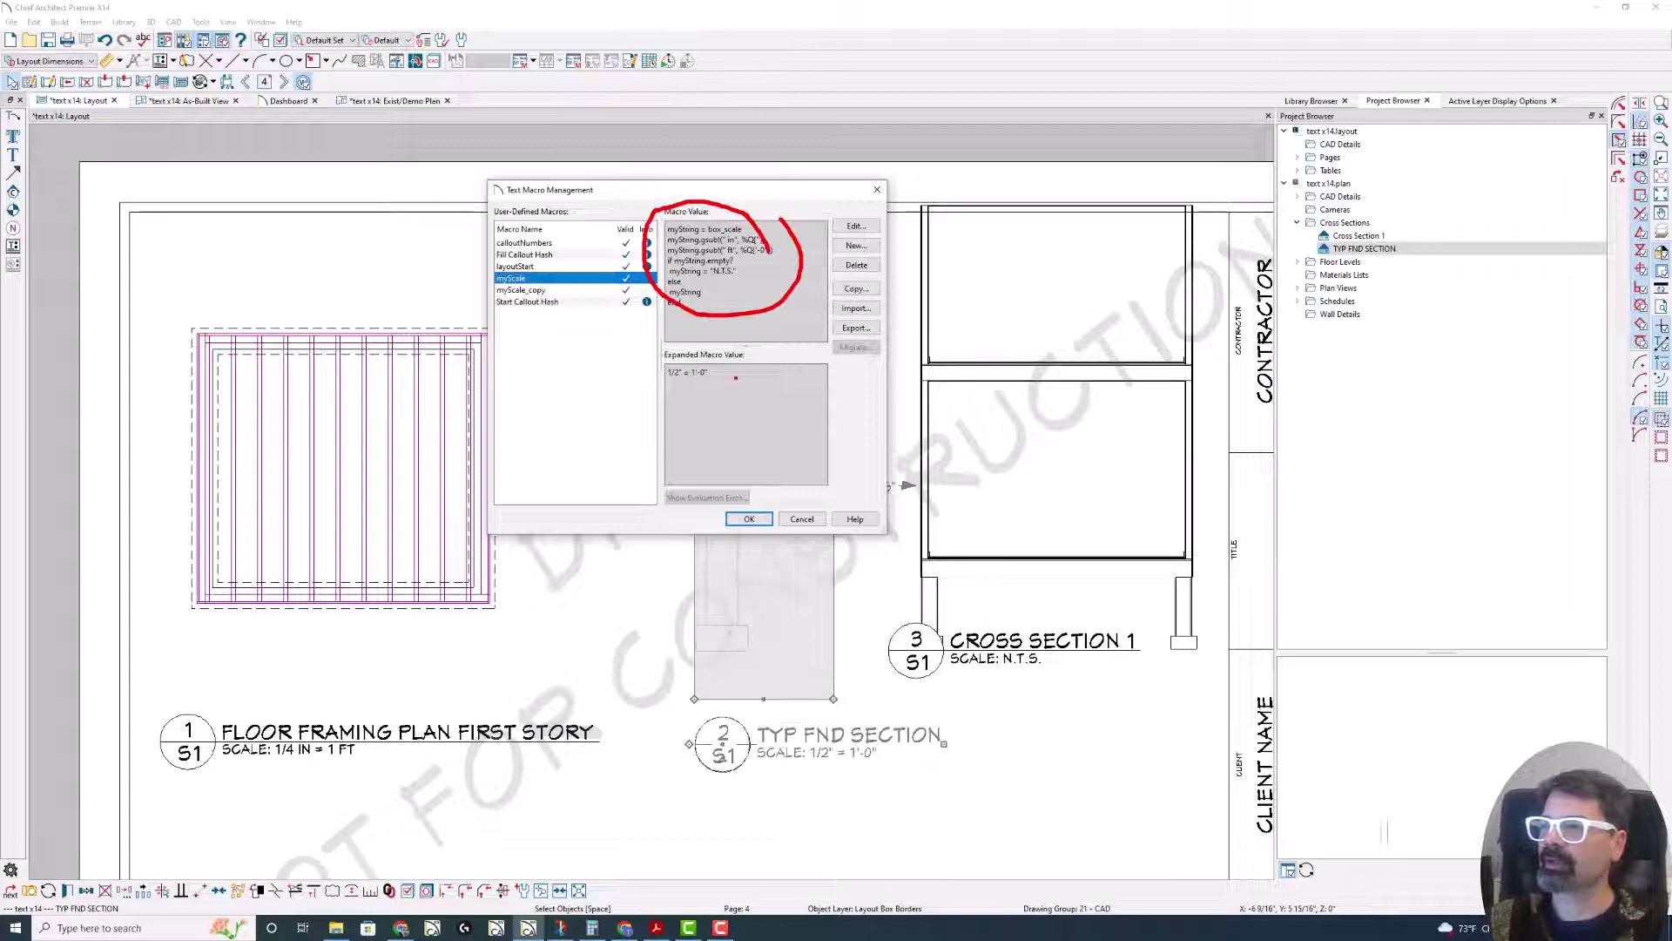
pyautogui.moveTo(745, 355)
pyautogui.mouseDown()
pyautogui.moveTo(656, 344)
pyautogui.moveTo(626, 373)
pyautogui.moveTo(714, 402)
pyautogui.moveTo(793, 354)
pyautogui.moveTo(692, 336)
pyautogui.mouseUp()
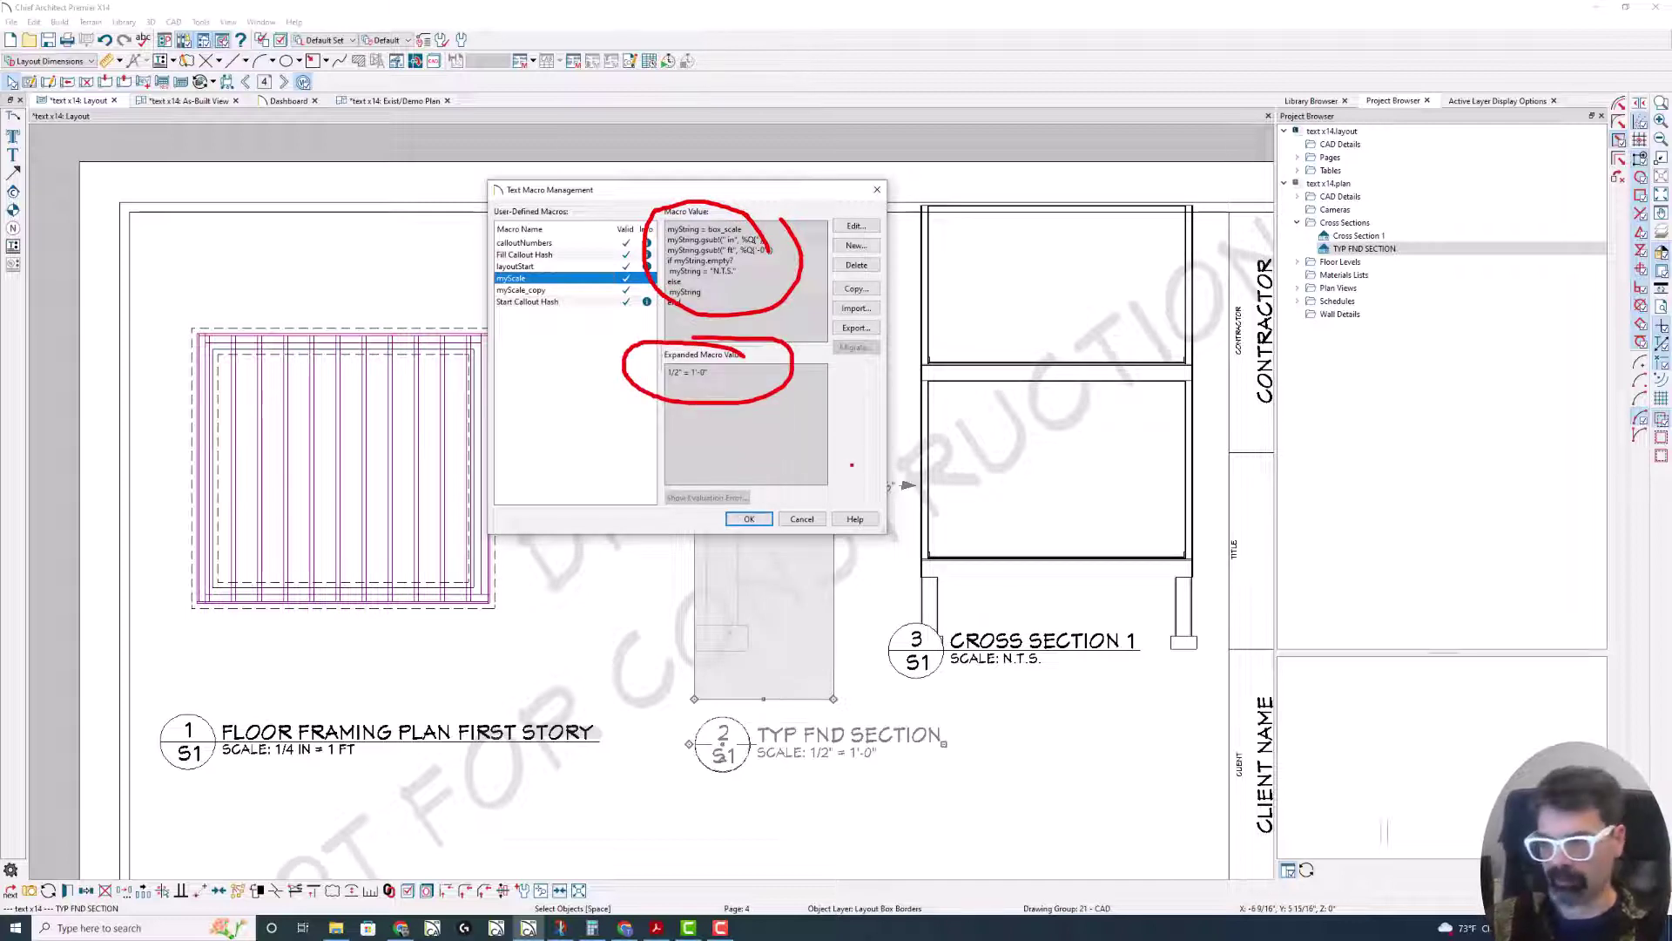
pyautogui.moveTo(752, 640); pyautogui.dragTo(721, 649)
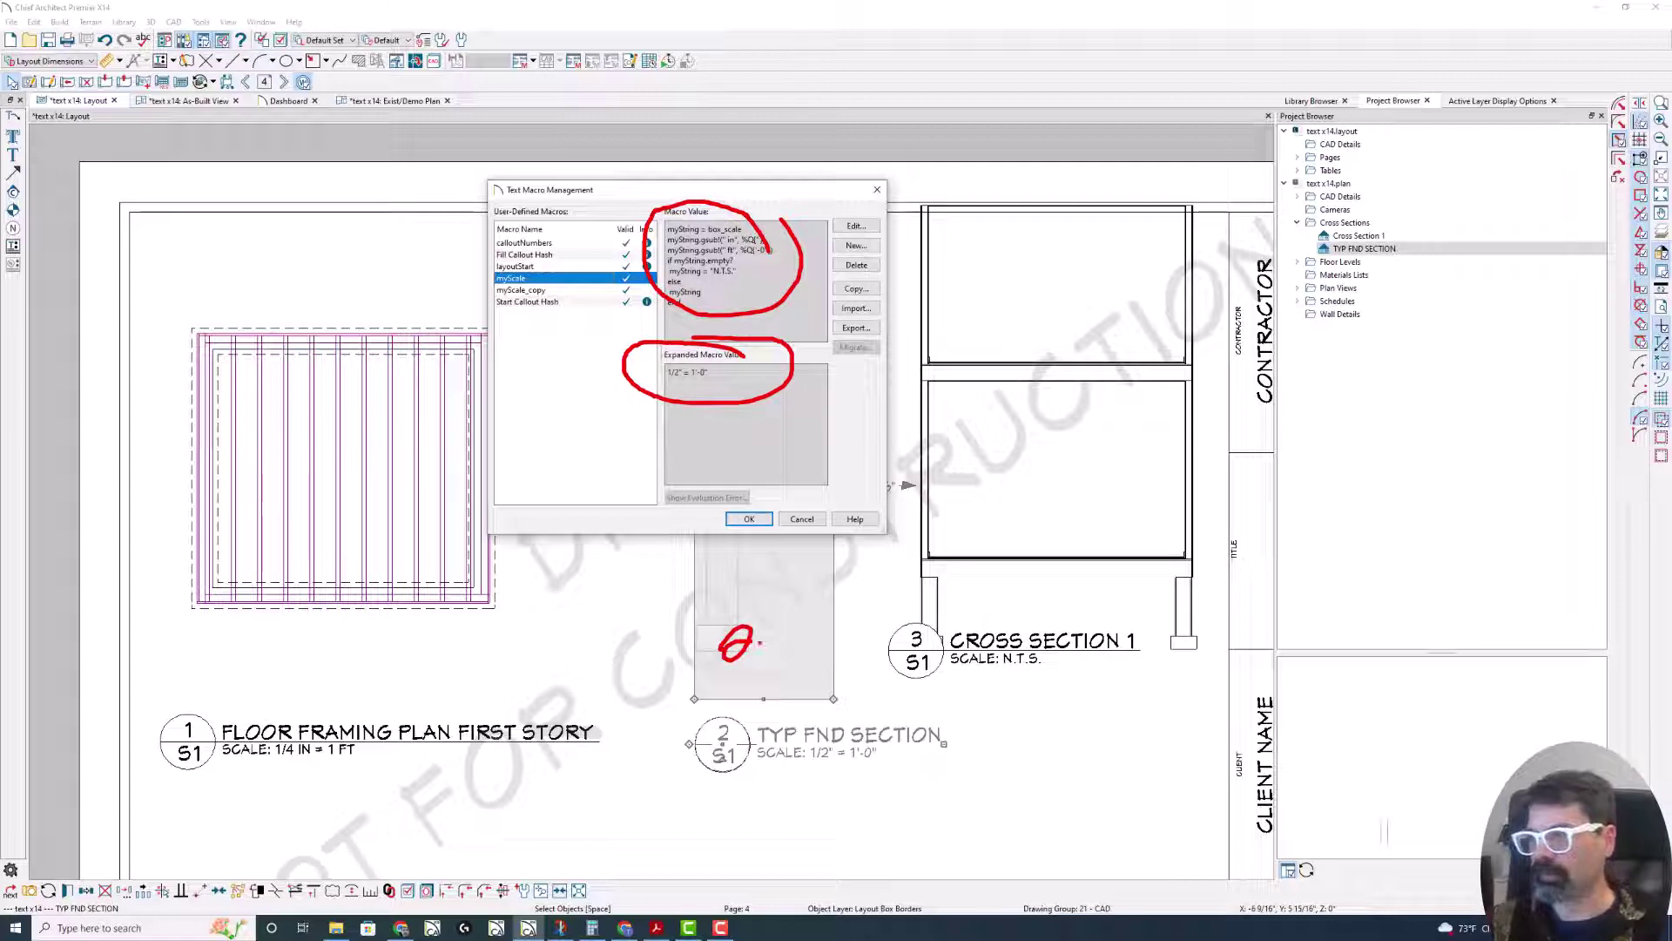
pyautogui.moveTo(728, 352)
pyautogui.mouseDown()
pyautogui.moveTo(701, 393)
pyautogui.moveTo(711, 370)
pyautogui.mouseUp()
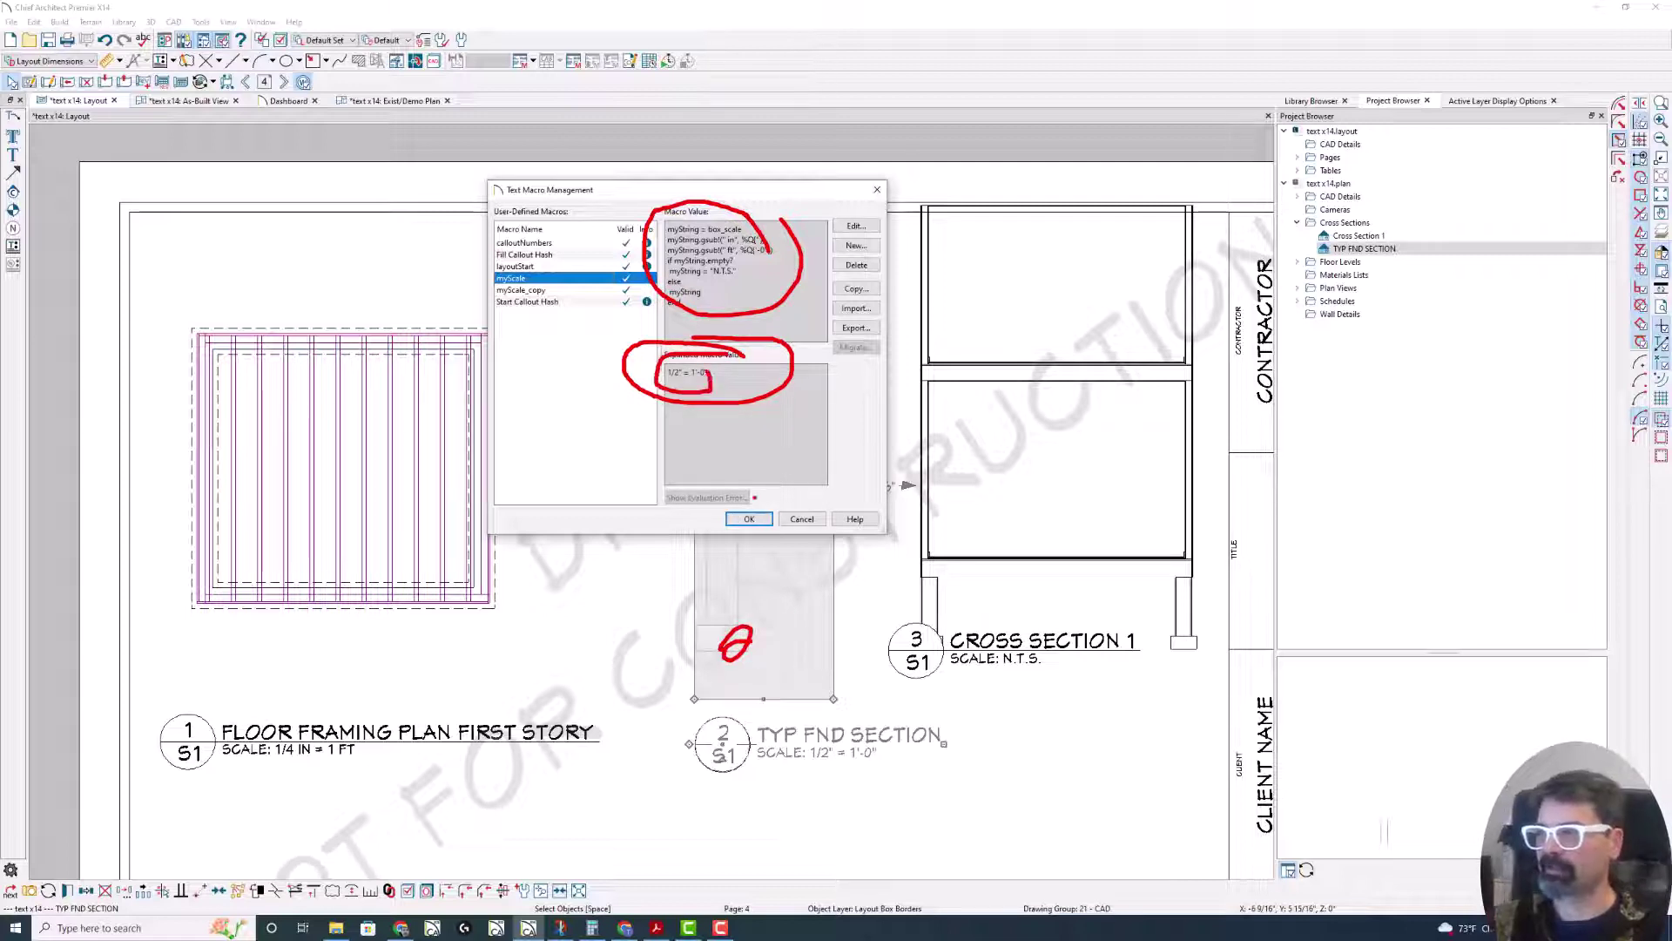
# - Open the myScale macro for editing and check its evaluated result against the TYP FND SECTION scale label
pyautogui.moveTo(819, 722)
pyautogui.mouseDown()
pyautogui.moveTo(915, 788)
pyautogui.moveTo(858, 730)
pyautogui.mouseUp()
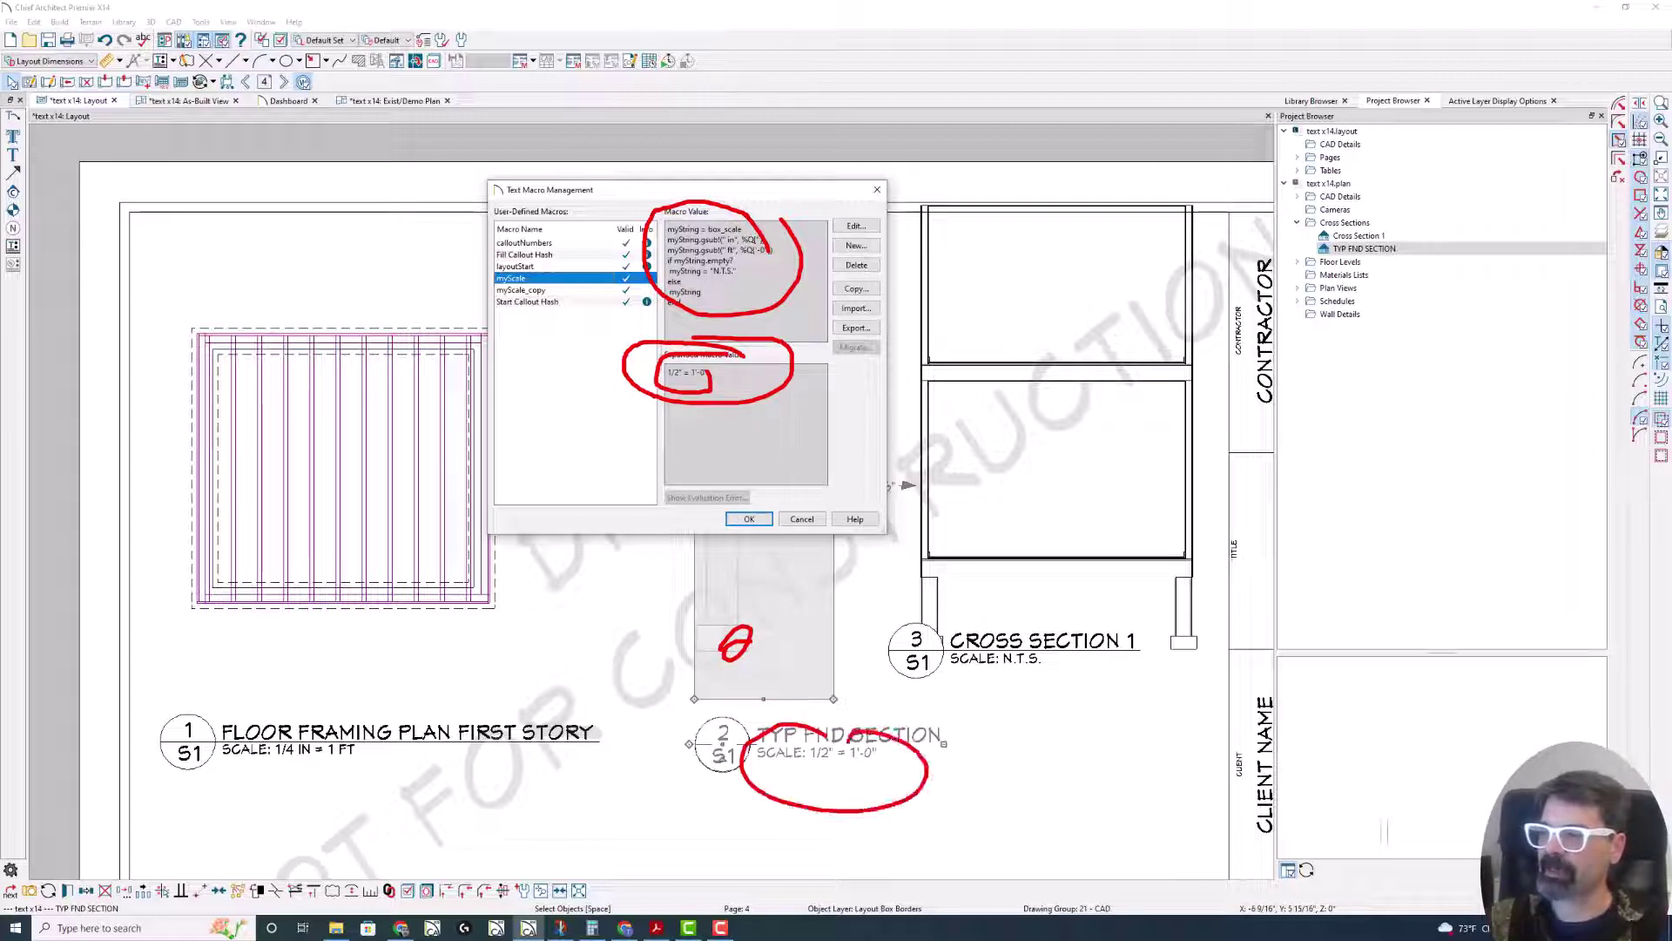
pyautogui.press('e')
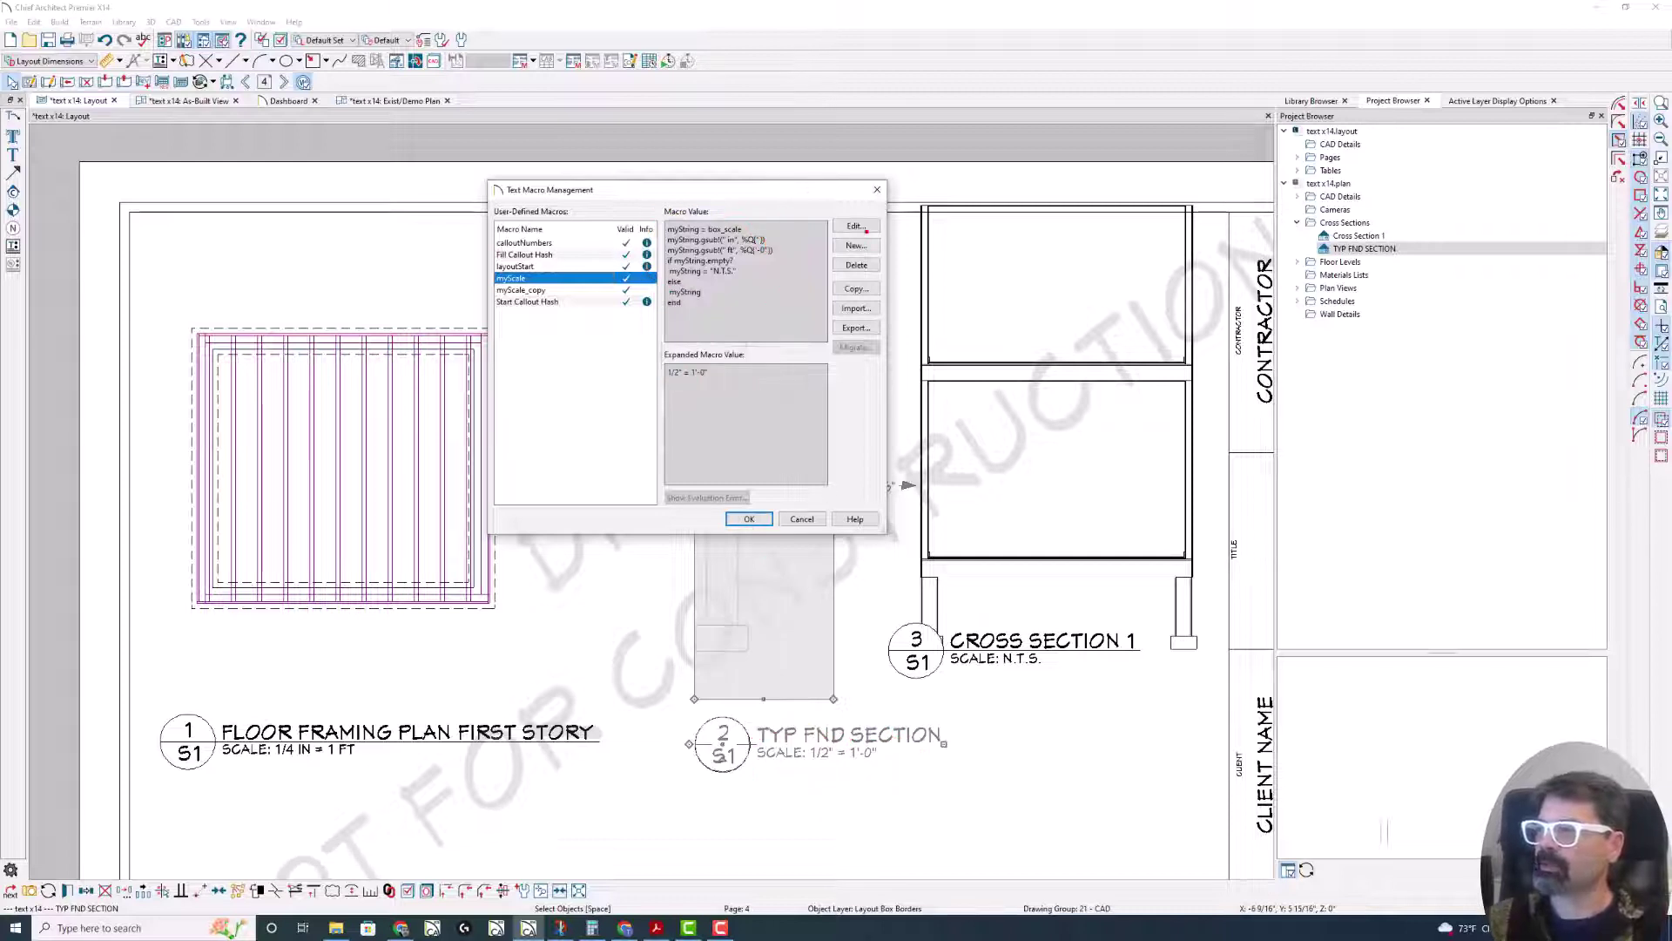
pyautogui.click(856, 225)
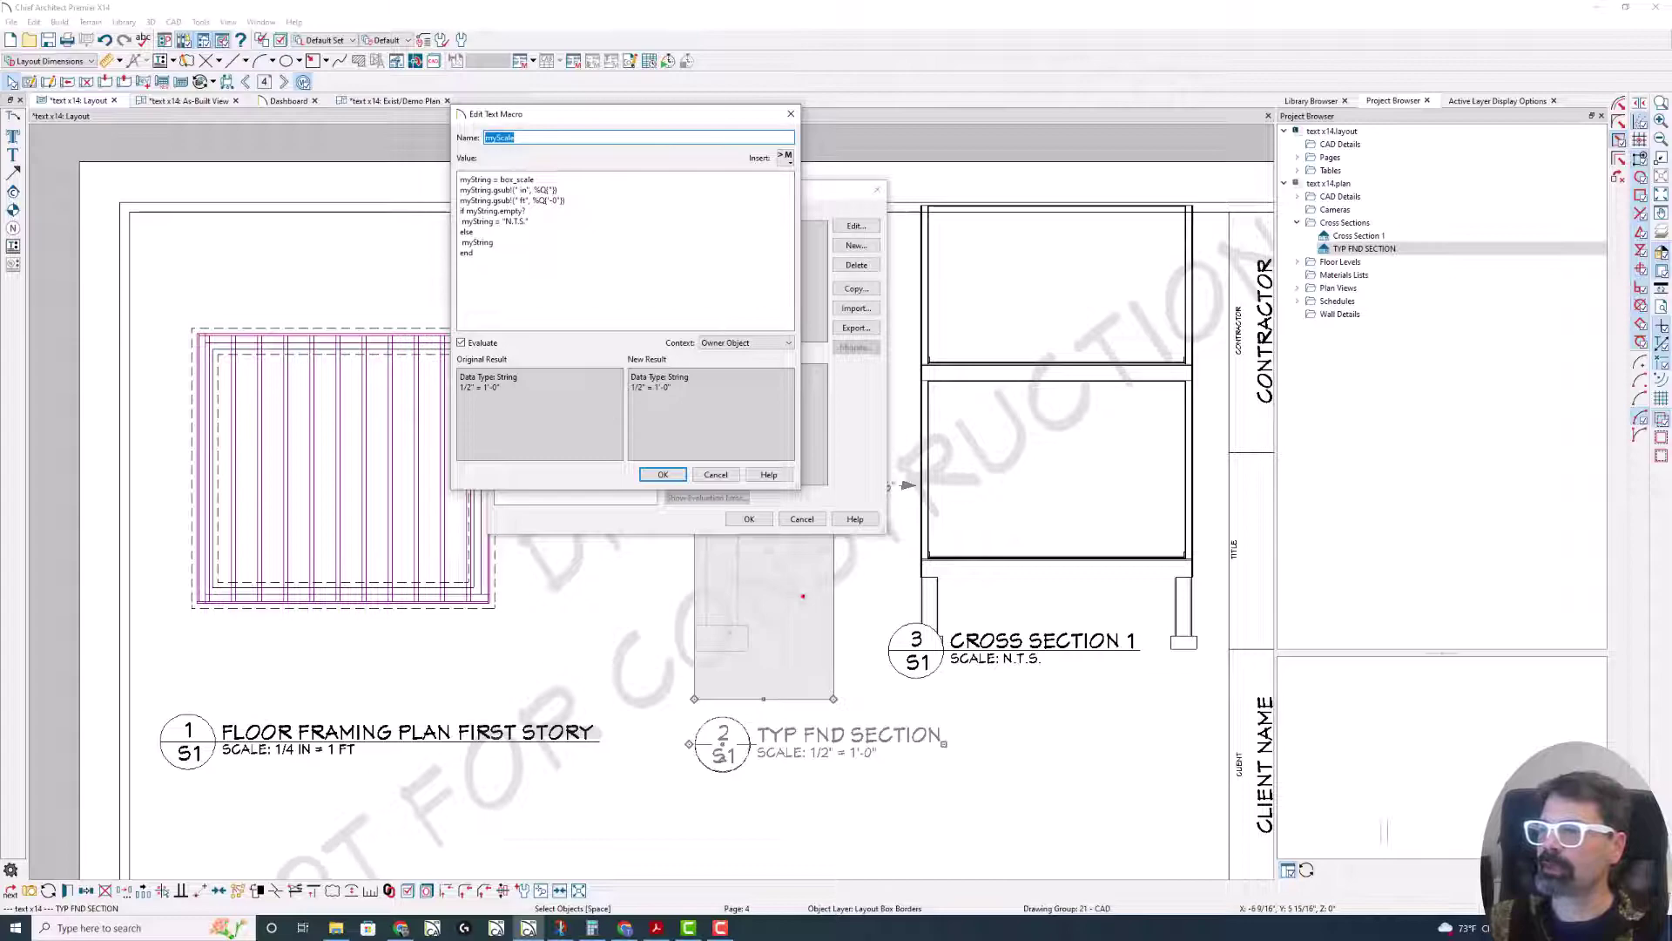
pyautogui.moveTo(811, 591); pyautogui.dragTo(792, 631)
pyautogui.moveTo(701, 366)
pyautogui.mouseDown()
pyautogui.moveTo(612, 383)
pyautogui.moveTo(697, 420)
pyautogui.moveTo(640, 357)
pyautogui.mouseUp()
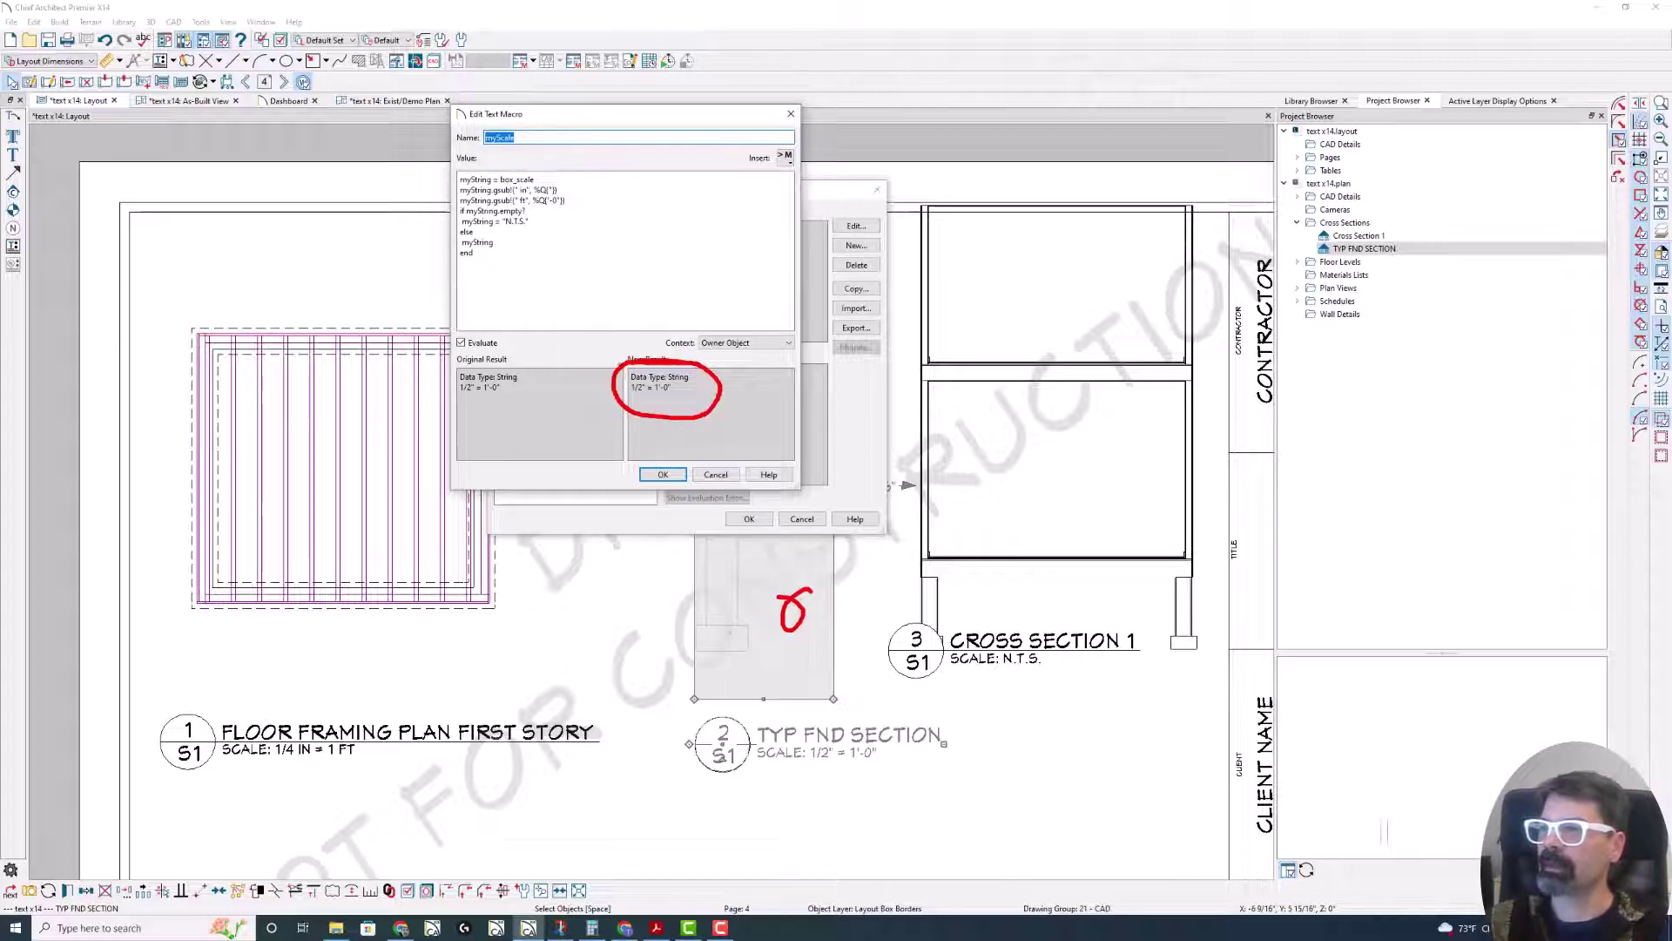
pyautogui.press('e')
# - Examine the macro's gsub line for " in" and compare the inch notation in the floor framing and foundation section labels
pyautogui.moveTo(745, 254); pyautogui.dragTo(859, 254)
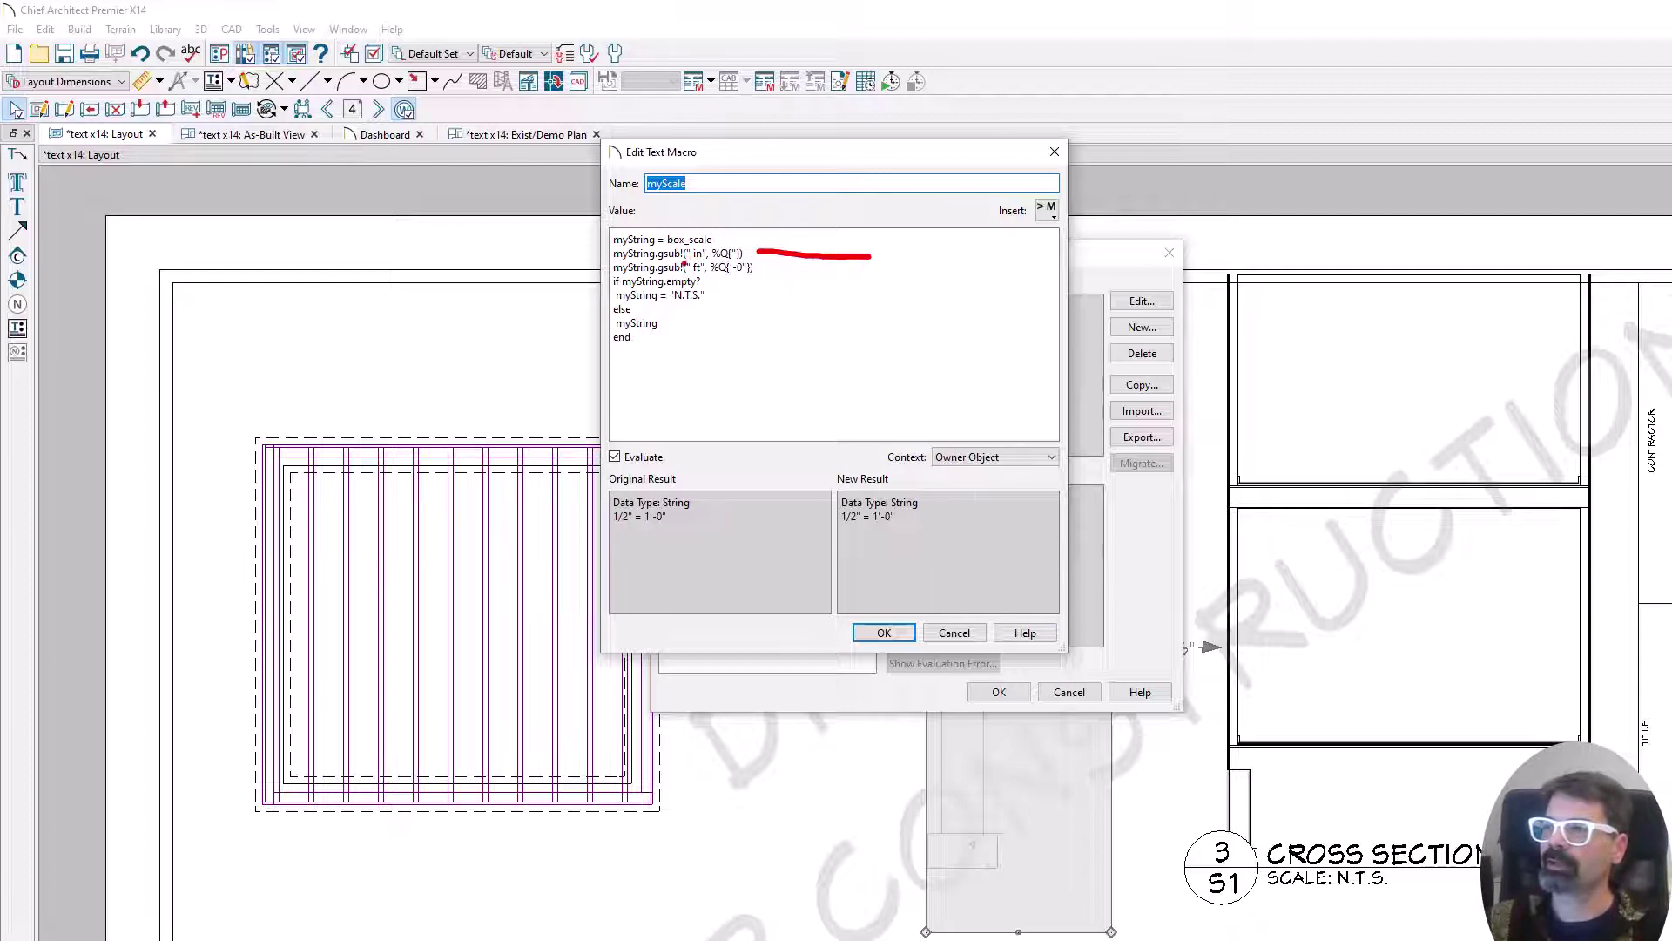
pyautogui.moveTo(684, 260); pyautogui.dragTo(702, 260)
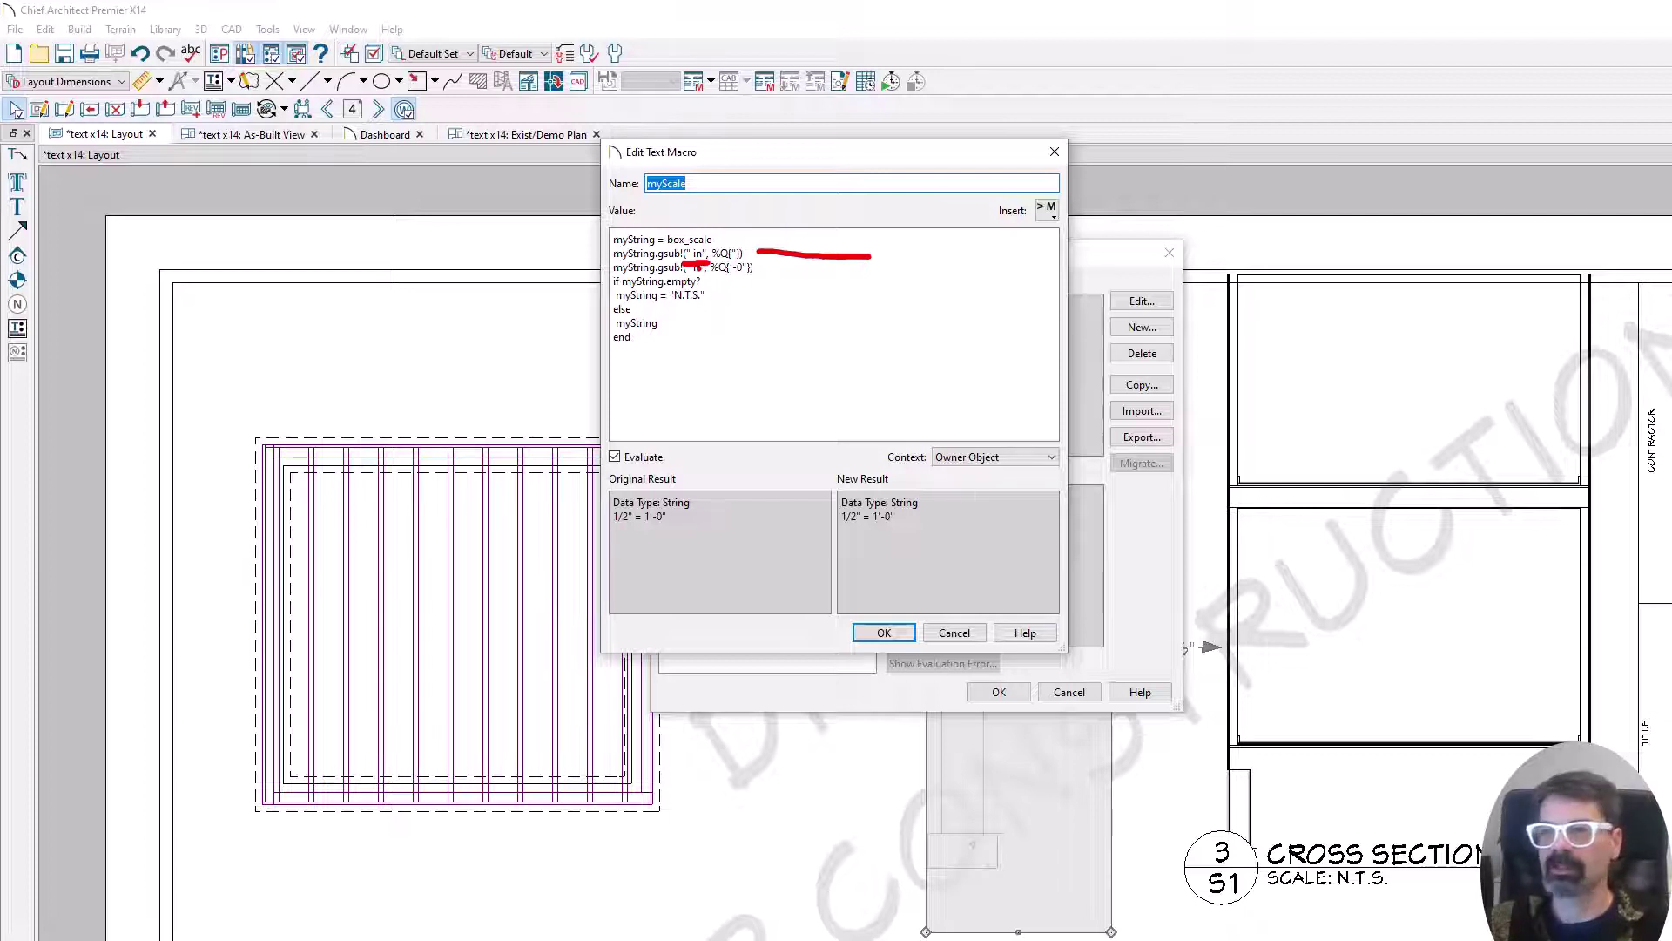
pyautogui.moveTo(707, 261); pyautogui.dragTo(743, 259)
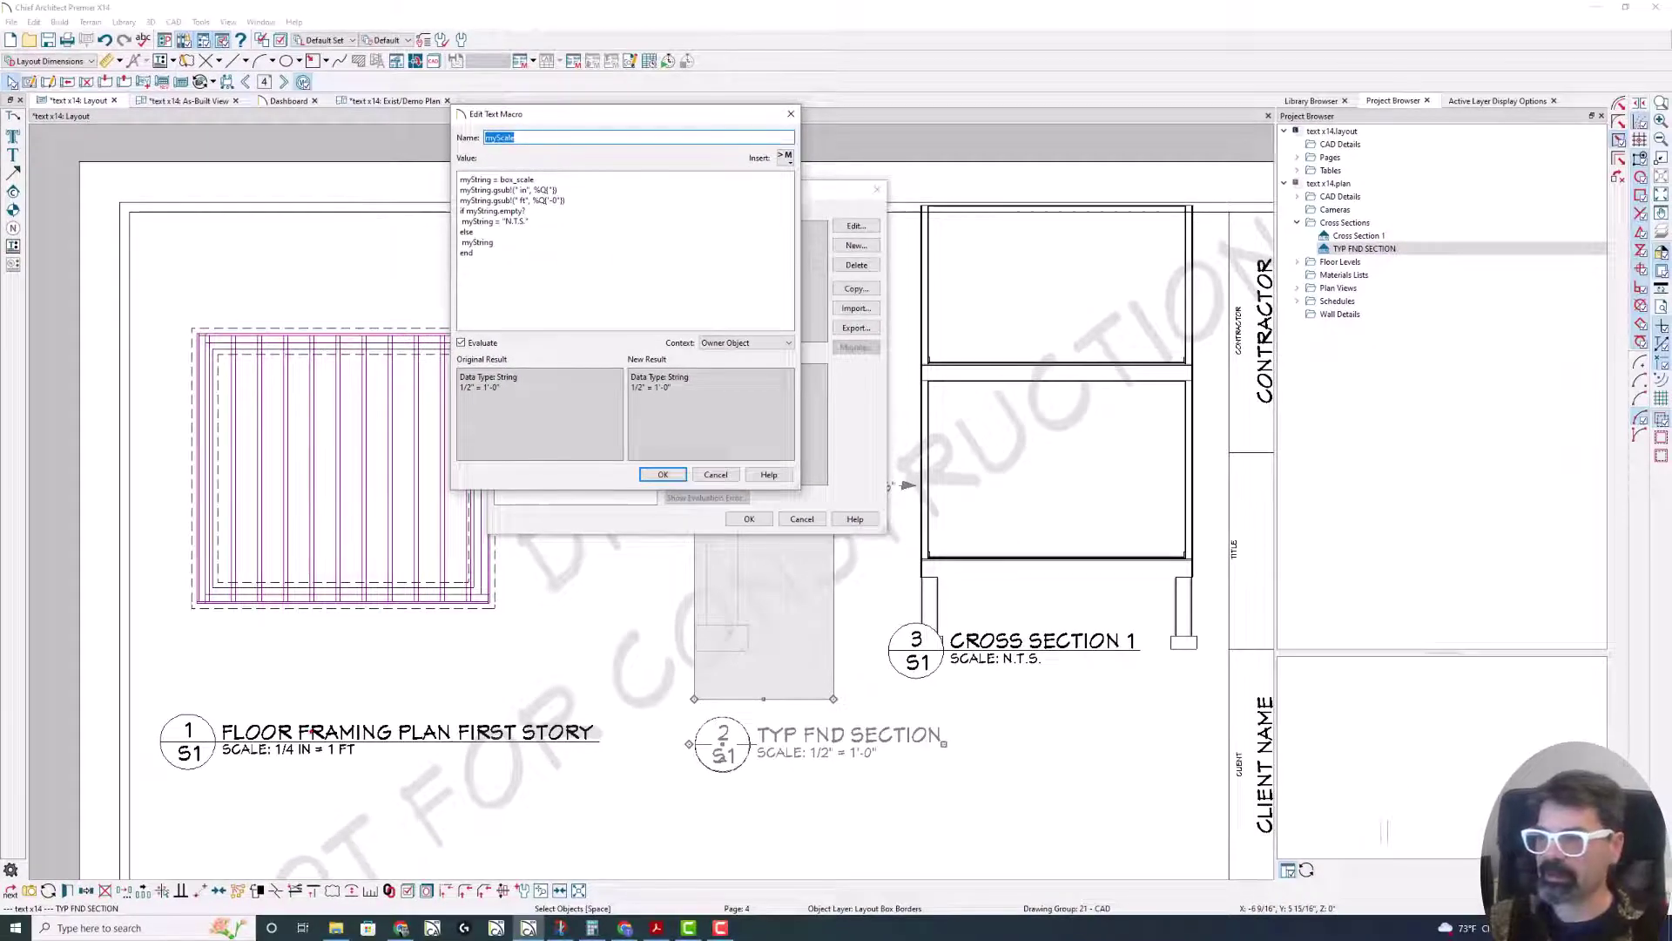
pyautogui.moveTo(296, 739)
pyautogui.mouseDown()
pyautogui.moveTo(292, 759)
pyautogui.moveTo(319, 756)
pyautogui.moveTo(305, 738)
pyautogui.mouseUp()
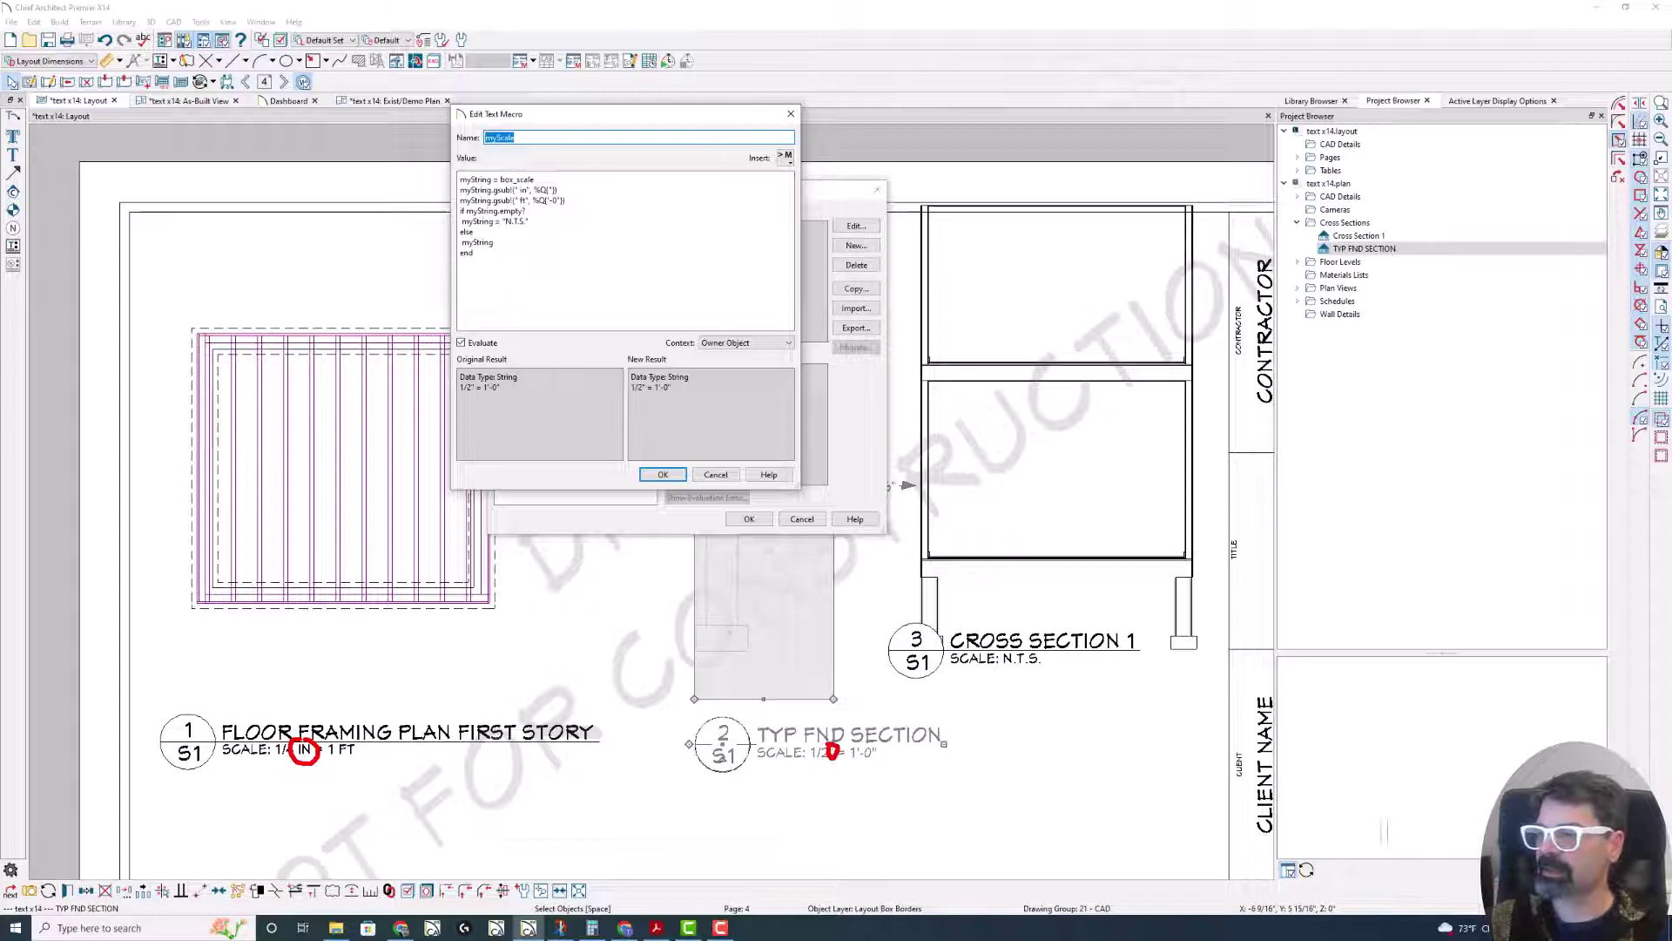
pyautogui.moveTo(834, 740)
pyautogui.mouseDown()
pyautogui.moveTo(816, 747)
pyautogui.moveTo(827, 764)
pyautogui.moveTo(832, 738)
pyautogui.mouseUp()
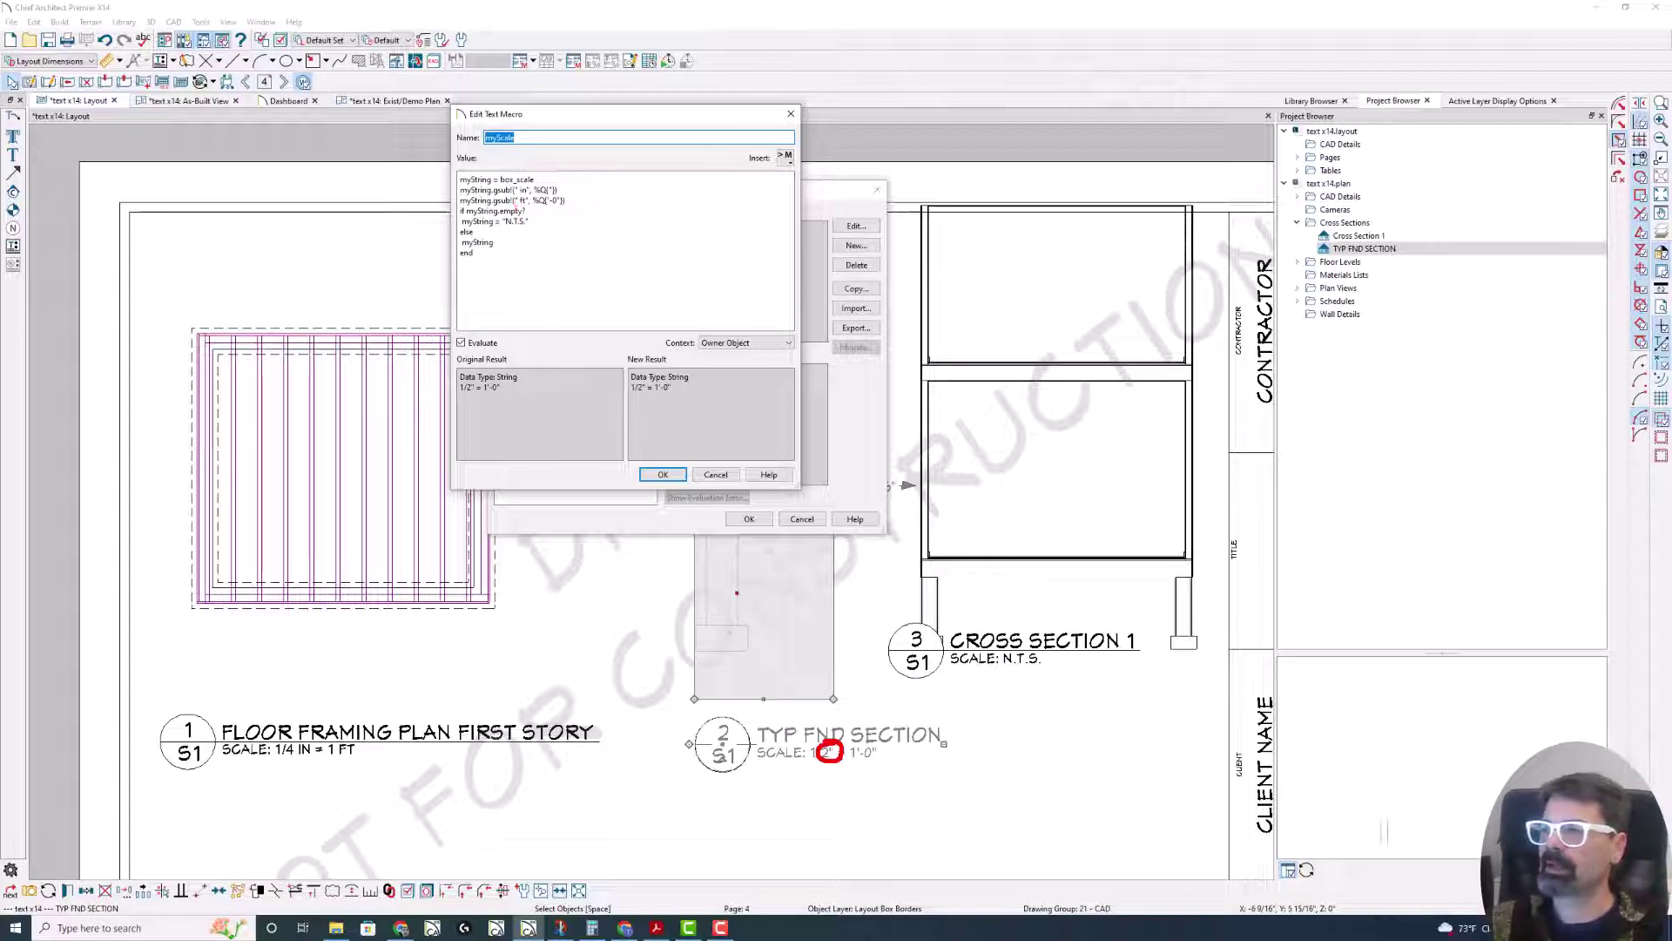
# - Examine the macro's gsub line for " ft" against the feet notation in both labels, and close the macro dialogs
pyautogui.moveTo(366, 736)
pyautogui.mouseDown()
pyautogui.moveTo(331, 743)
pyautogui.moveTo(338, 762)
pyautogui.moveTo(368, 739)
pyautogui.mouseUp()
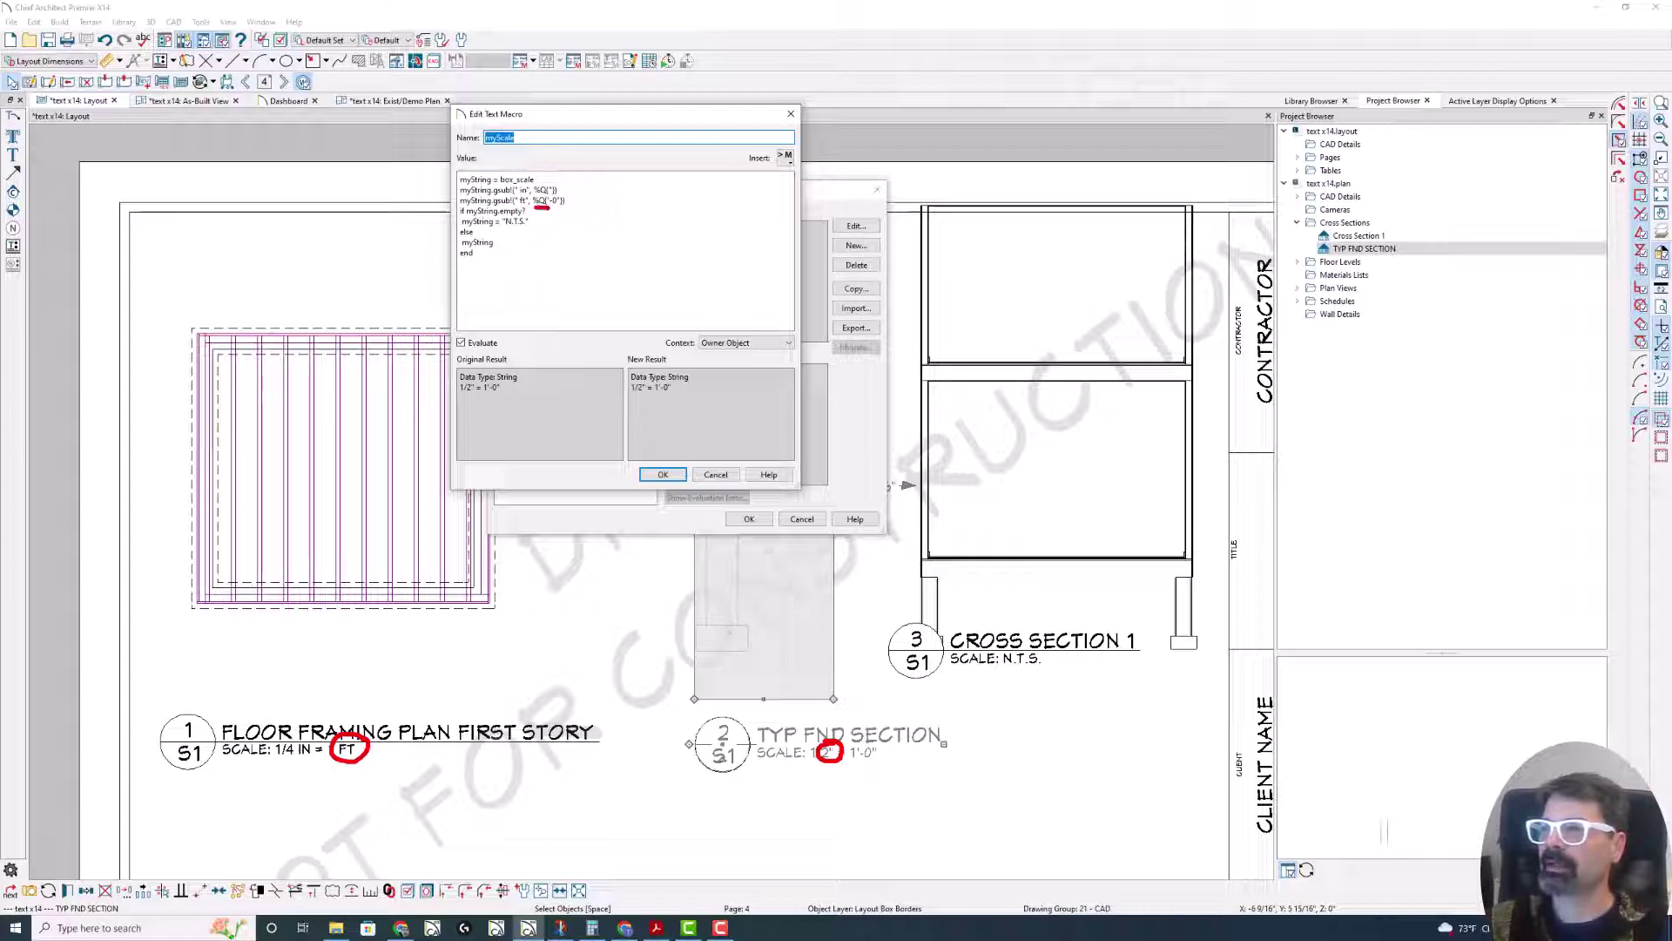
pyautogui.moveTo(535, 206); pyautogui.dragTo(567, 209)
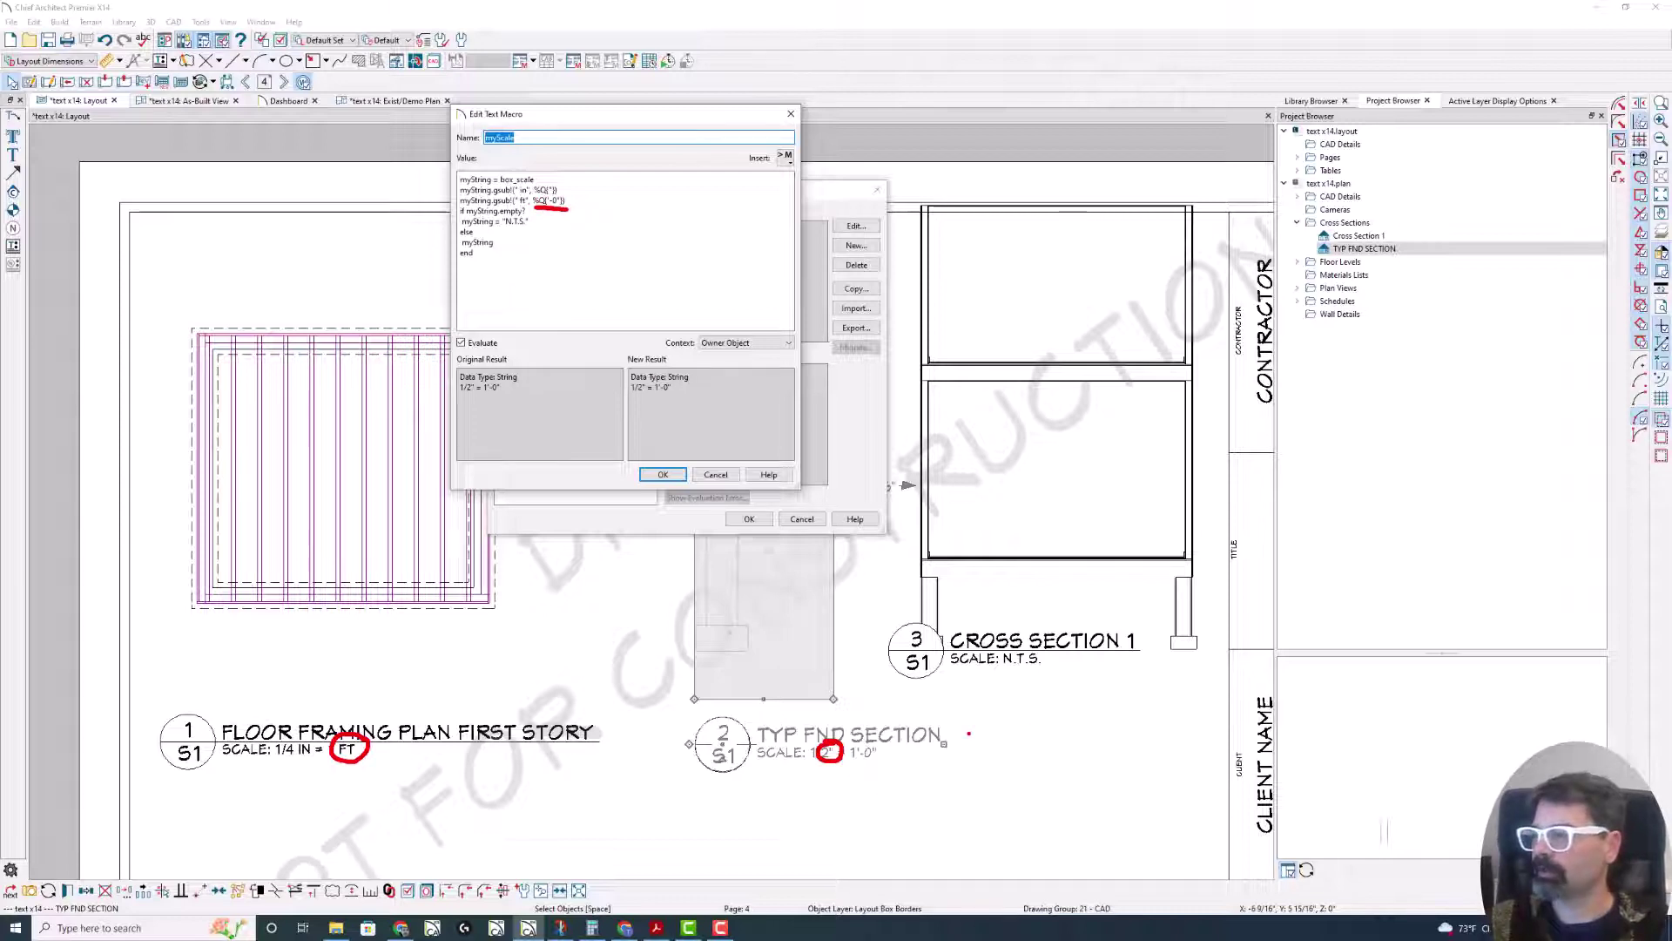
pyautogui.press('e')
pyautogui.moveTo(894, 745)
pyautogui.mouseDown()
pyautogui.moveTo(857, 735)
pyautogui.moveTo(853, 763)
pyautogui.moveTo(886, 770)
pyautogui.moveTo(888, 743)
pyautogui.mouseUp()
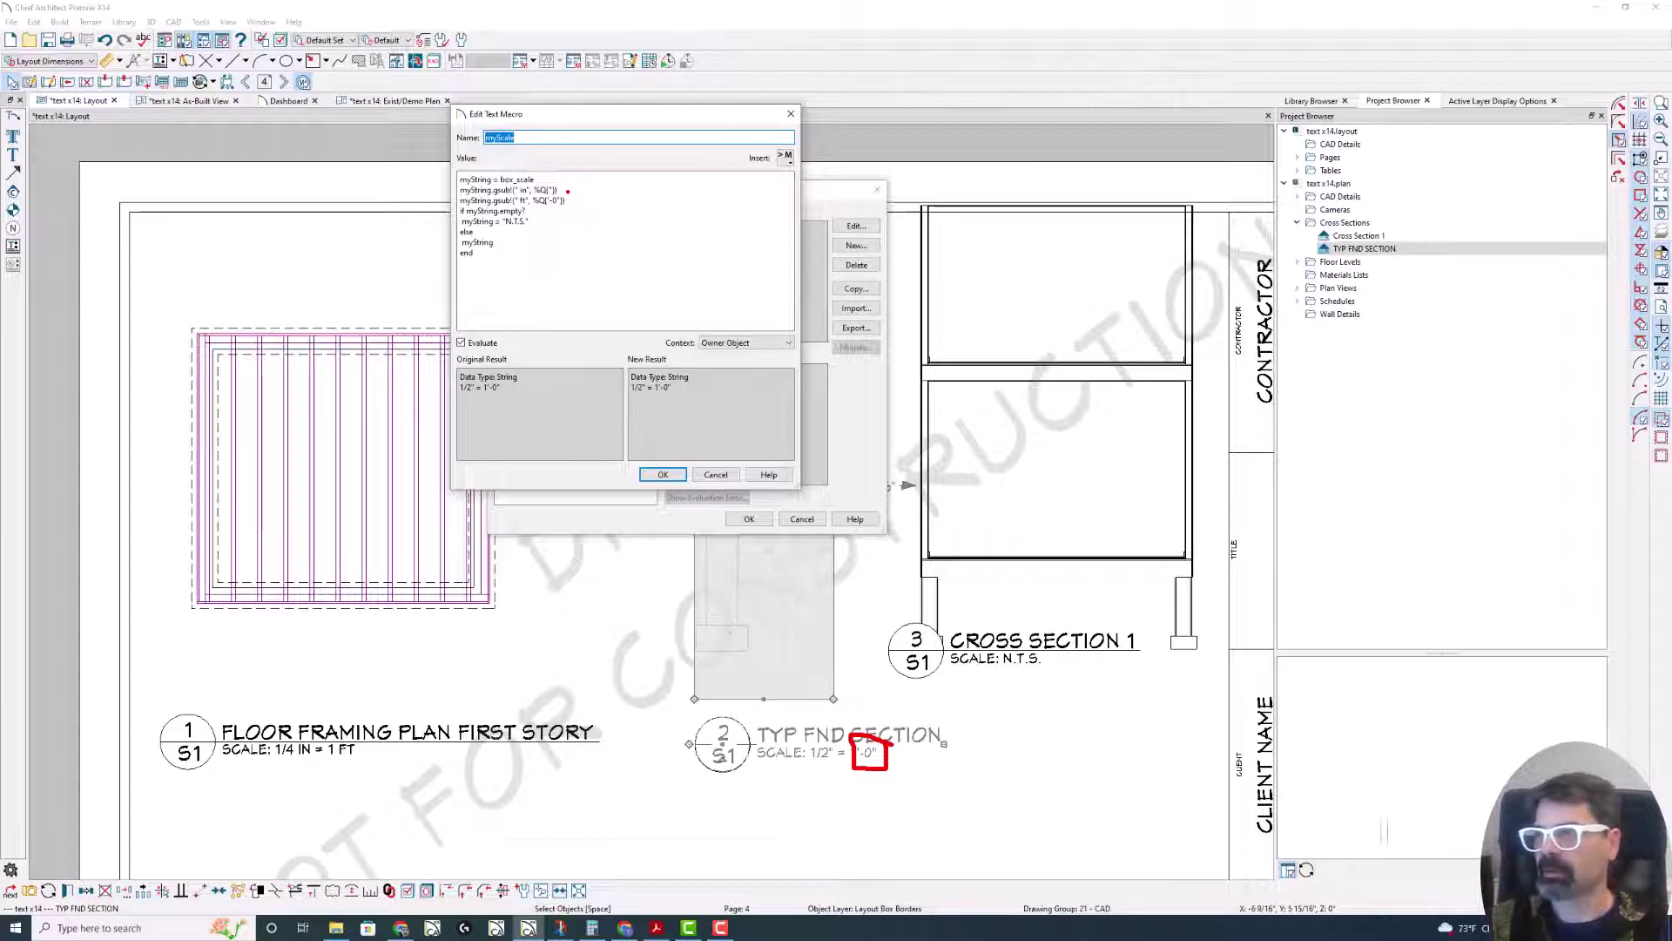
pyautogui.moveTo(568, 202); pyautogui.dragTo(616, 202)
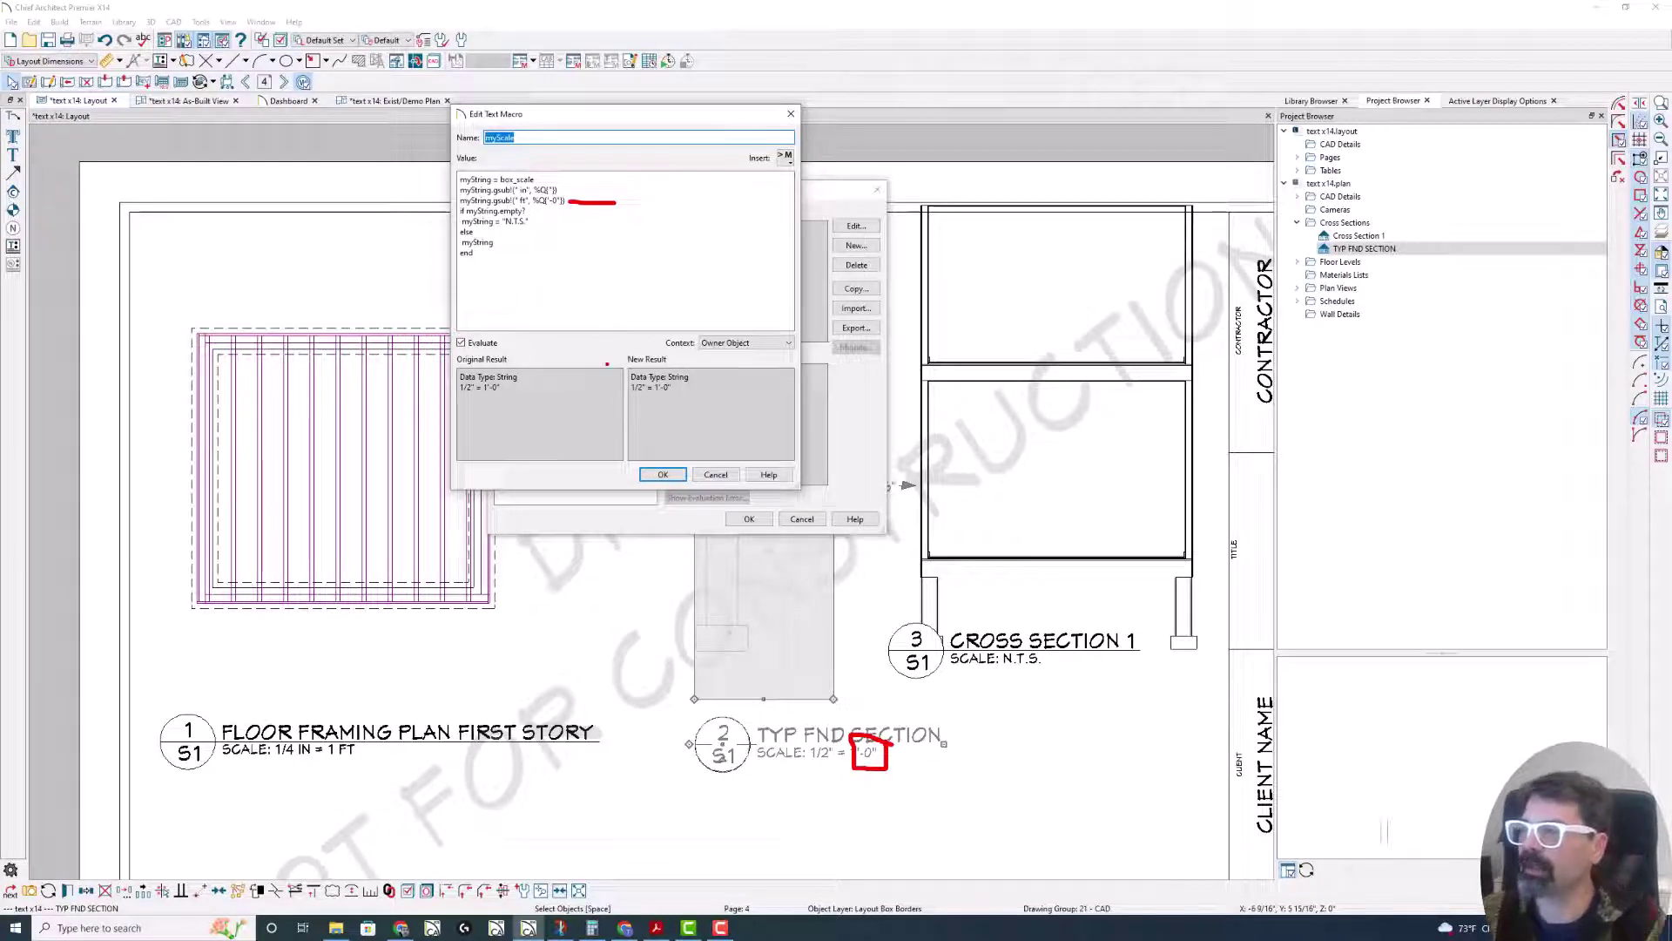
pyautogui.moveTo(1058, 388)
pyautogui.mouseDown()
pyautogui.moveTo(1030, 482)
pyautogui.moveTo(1038, 394)
pyautogui.mouseUp()
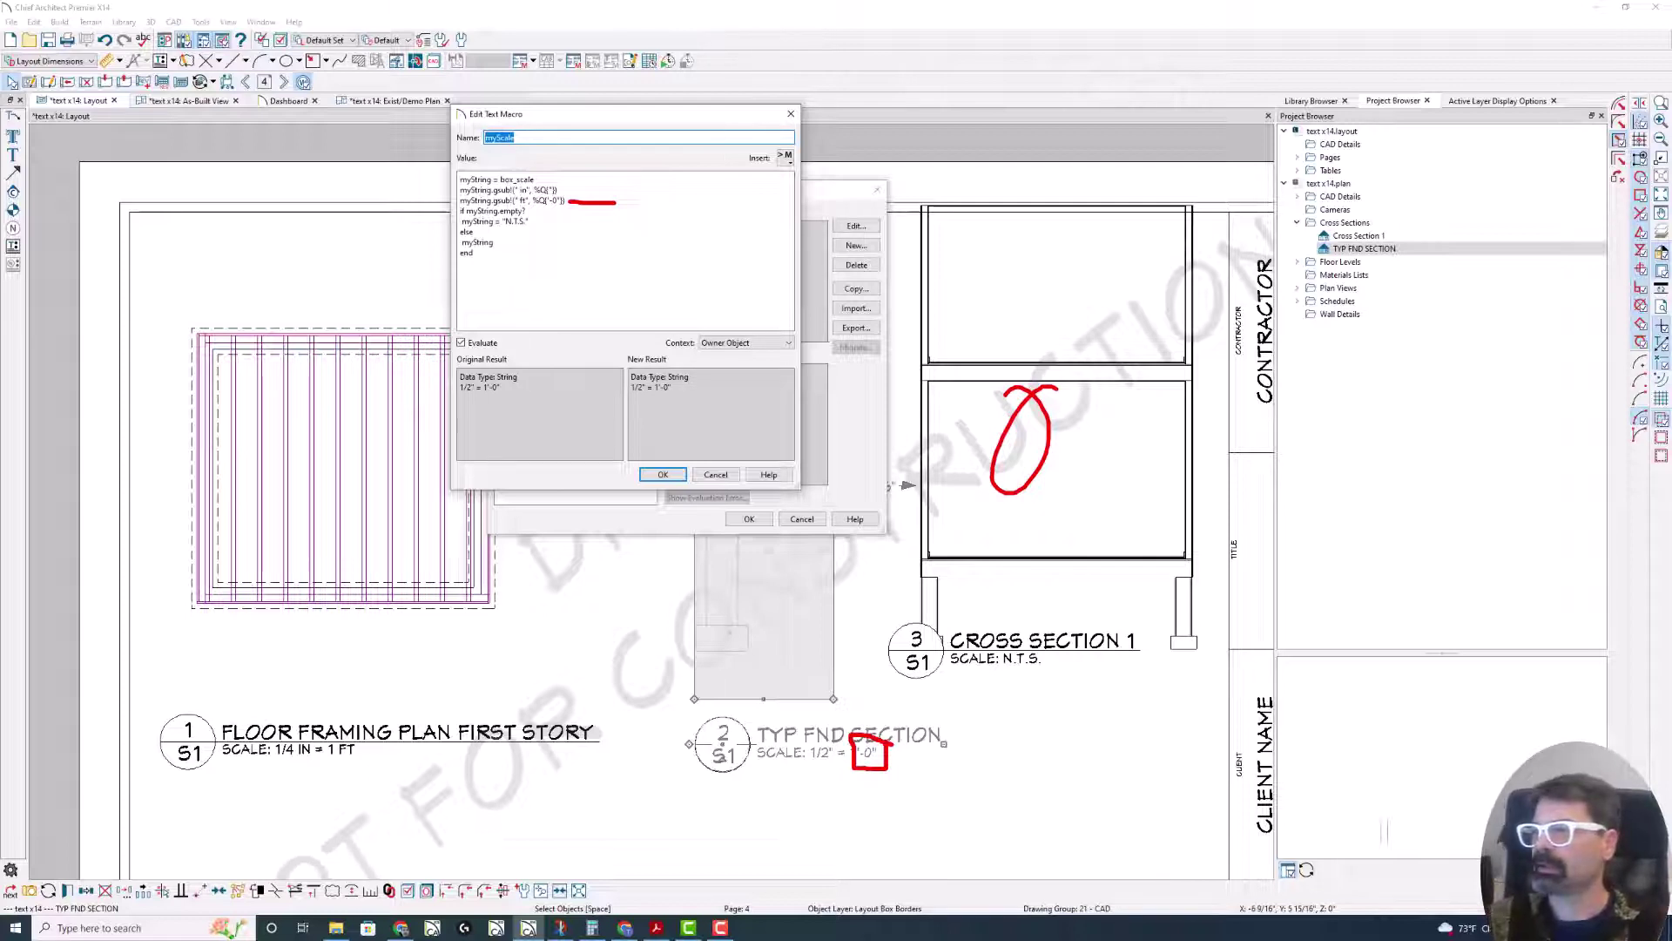
pyautogui.click(668, 474)
pyautogui.click(749, 519)
# - Try a box scale of 1 in = 30 ft in the Cross Section 1 layout box's specification
pyautogui.doubleClick(1057, 427)
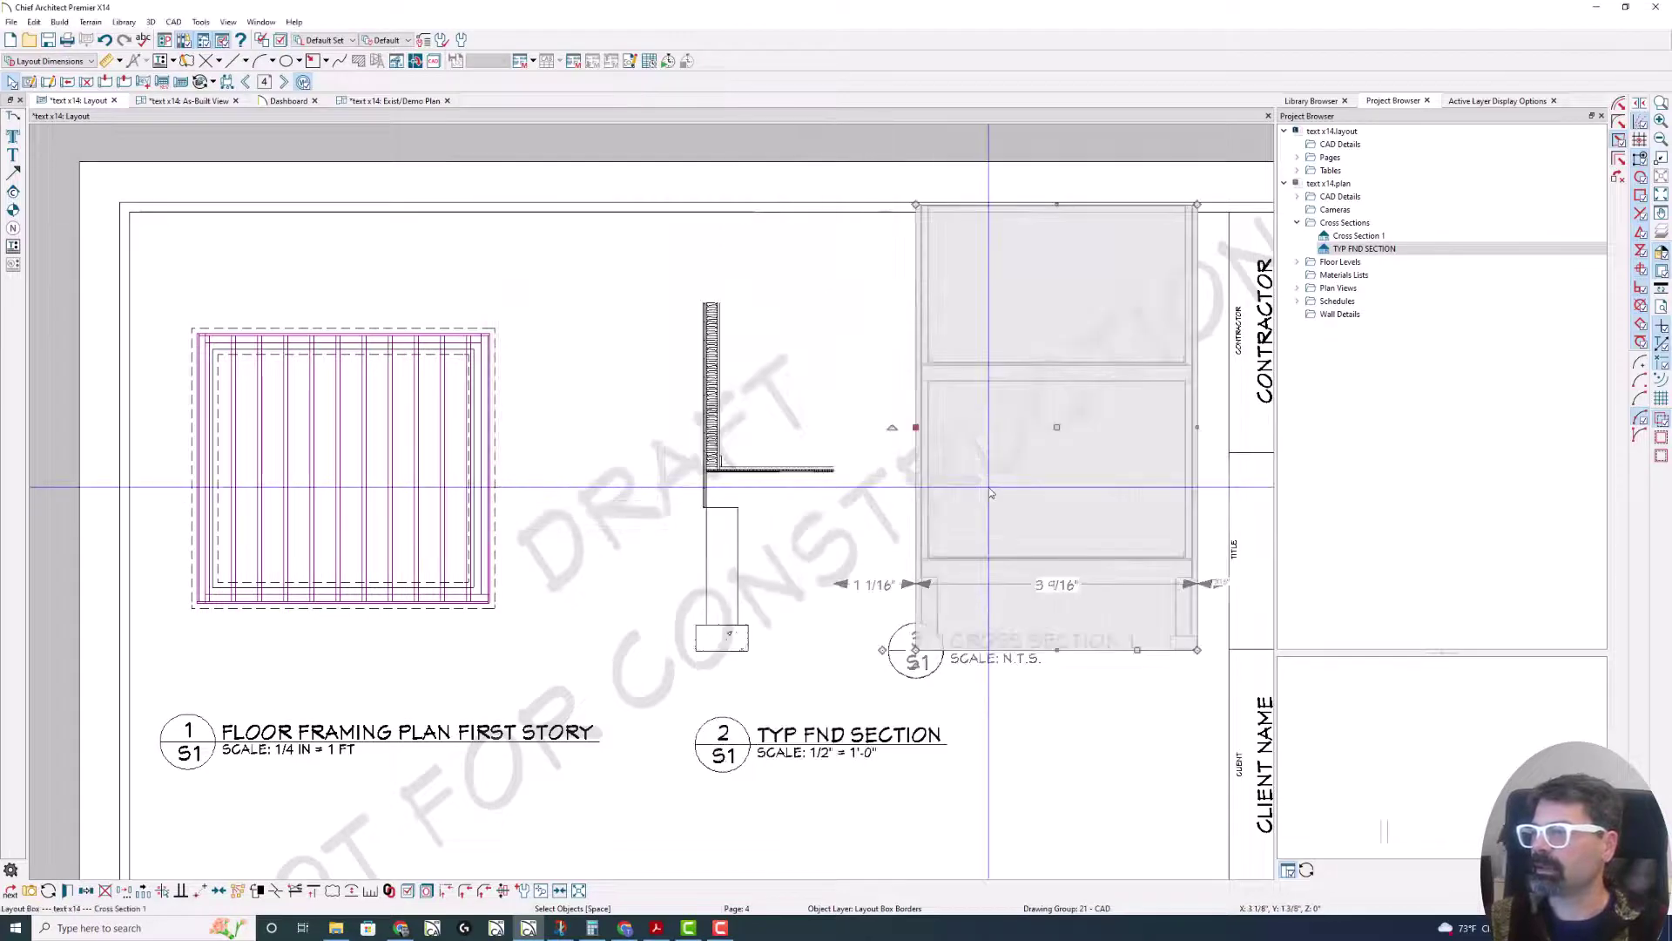
pyautogui.click(409, 104)
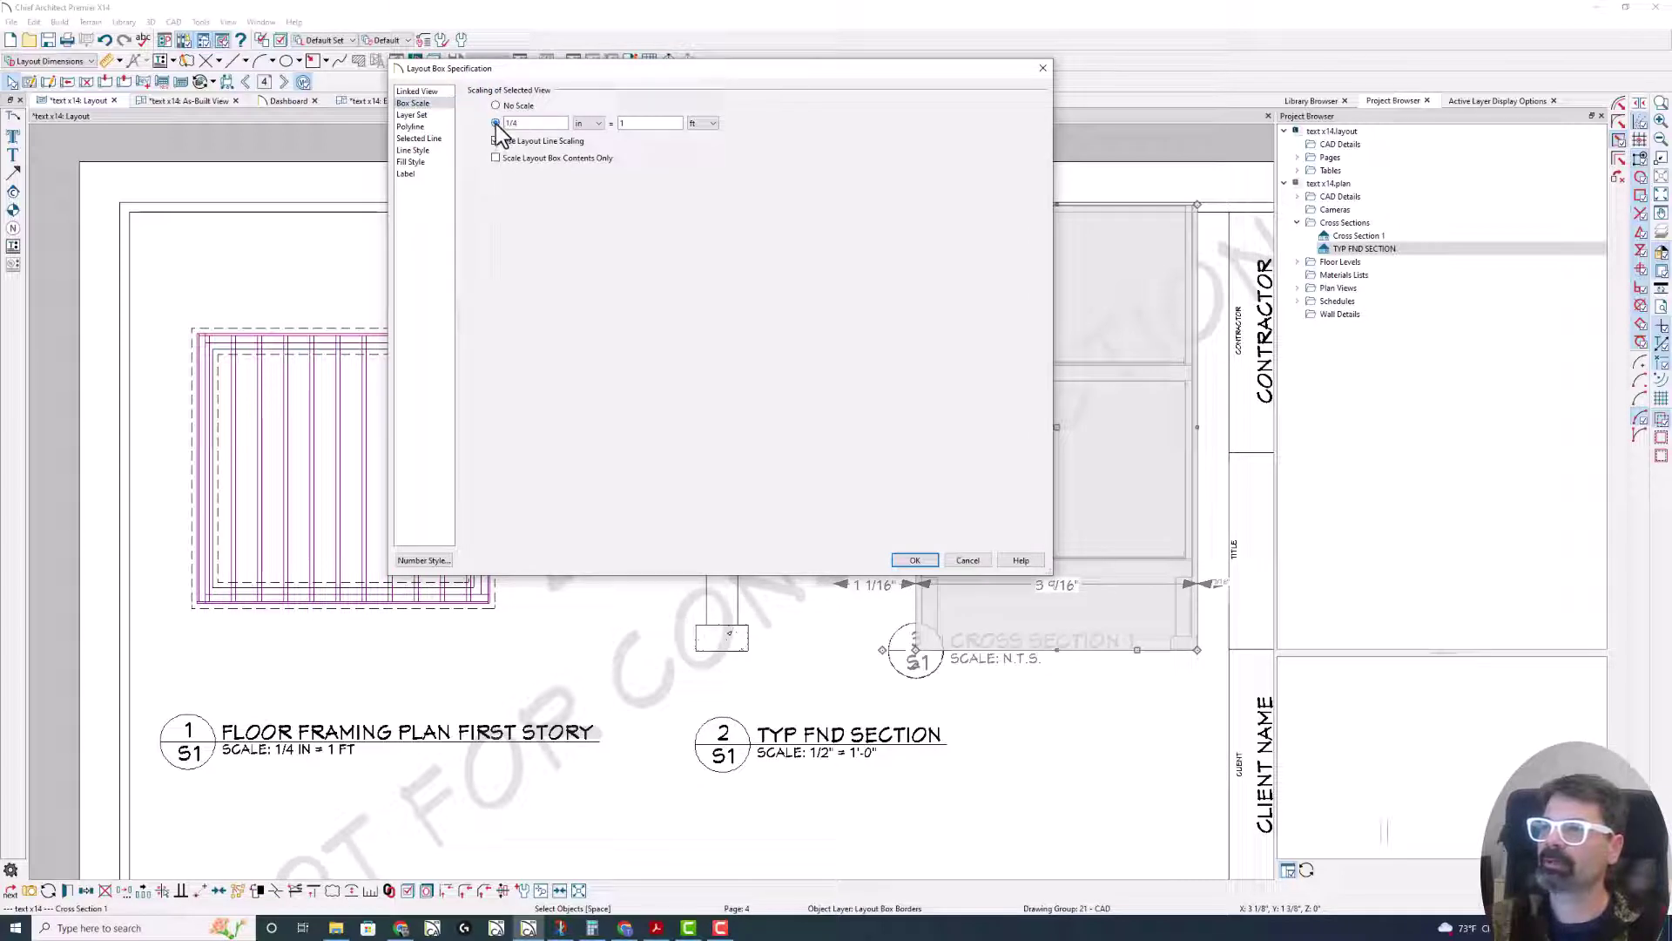
pyautogui.click(496, 123)
pyautogui.doubleClick(527, 122)
pyautogui.write('1')
pyautogui.press('Tab')
pyautogui.press('Tab')
pyautogui.write('3')
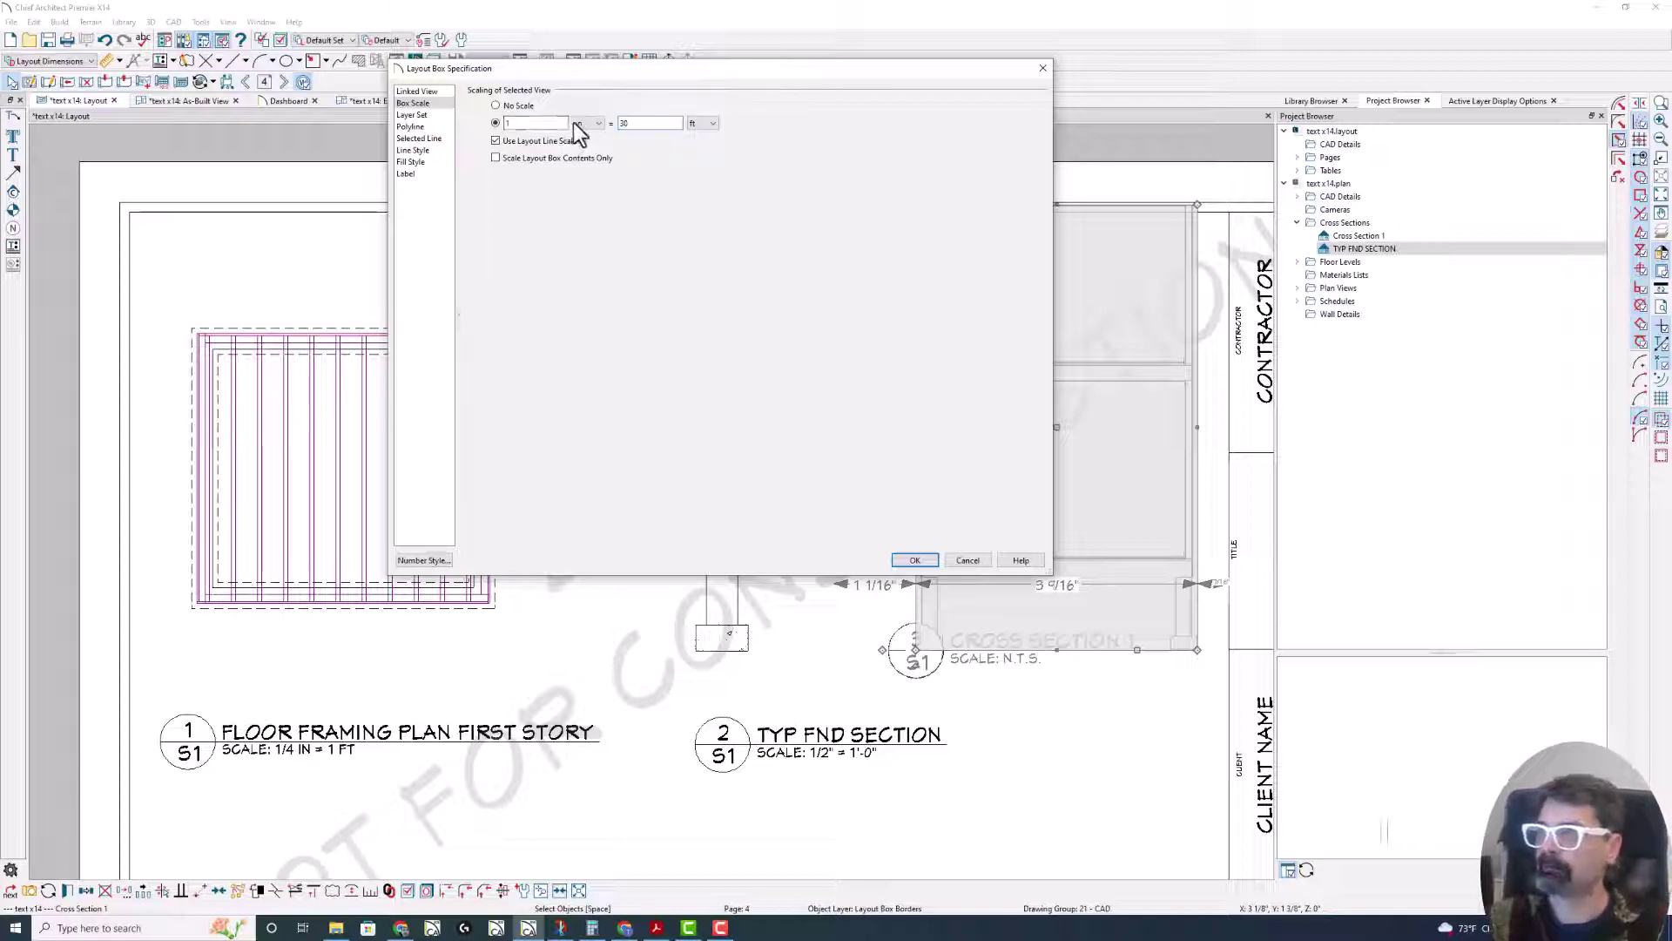
# - Look through the available scale units and set the Cross Section 1 layout box to No Scale
pyautogui.click(594, 124)
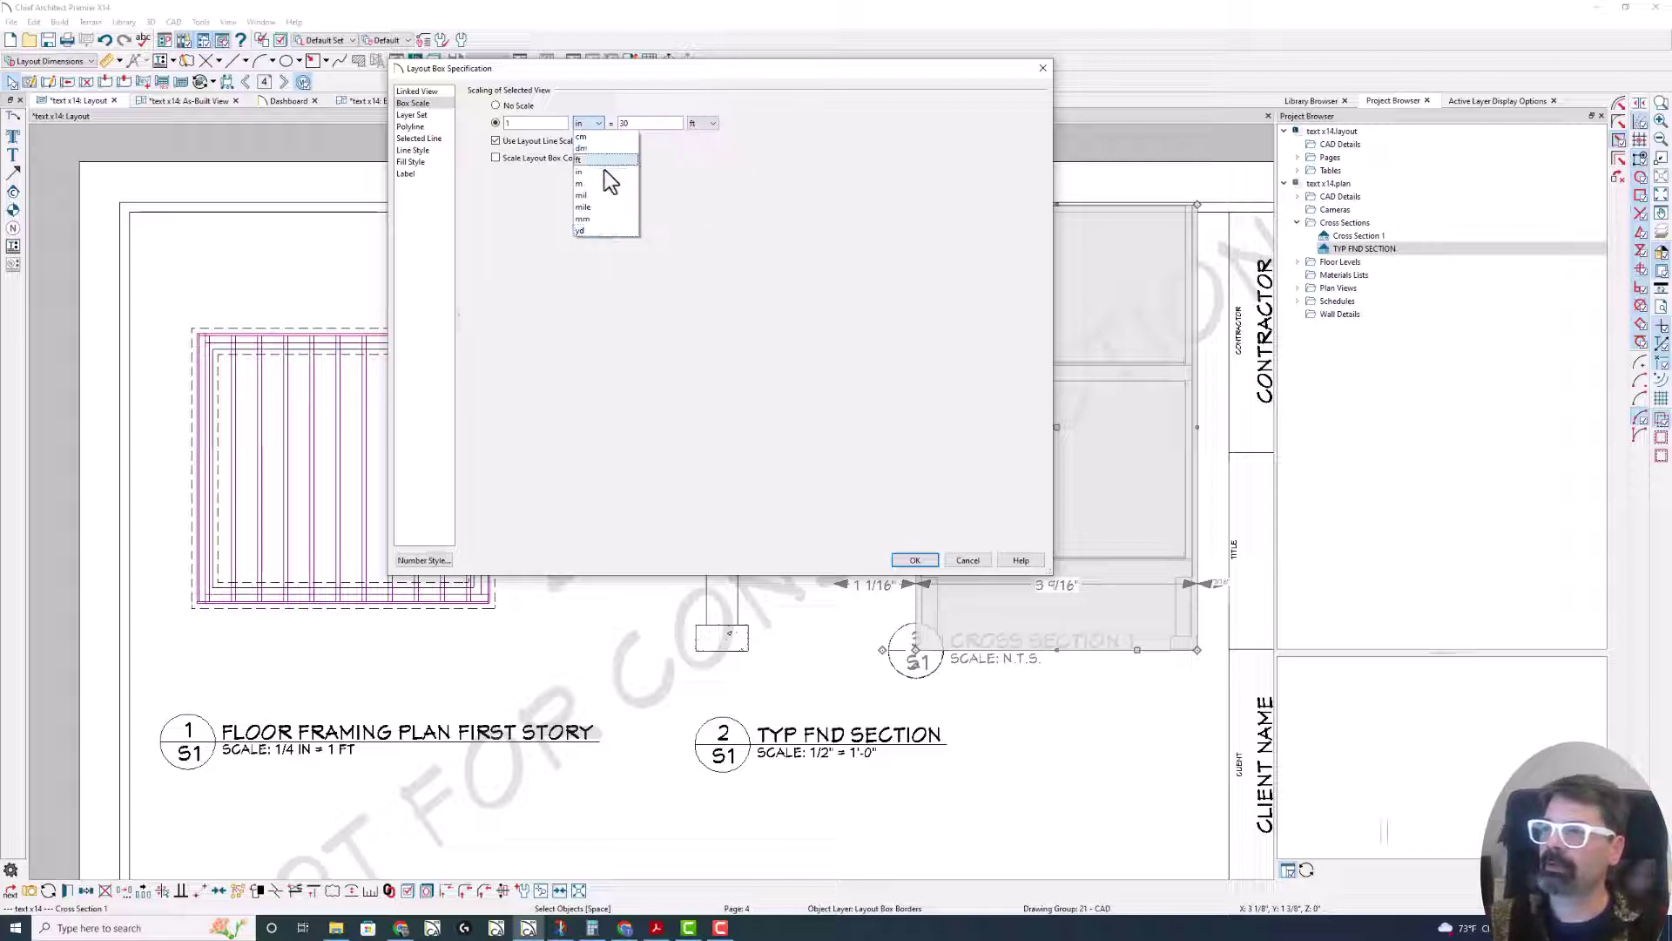
pyautogui.click(689, 249)
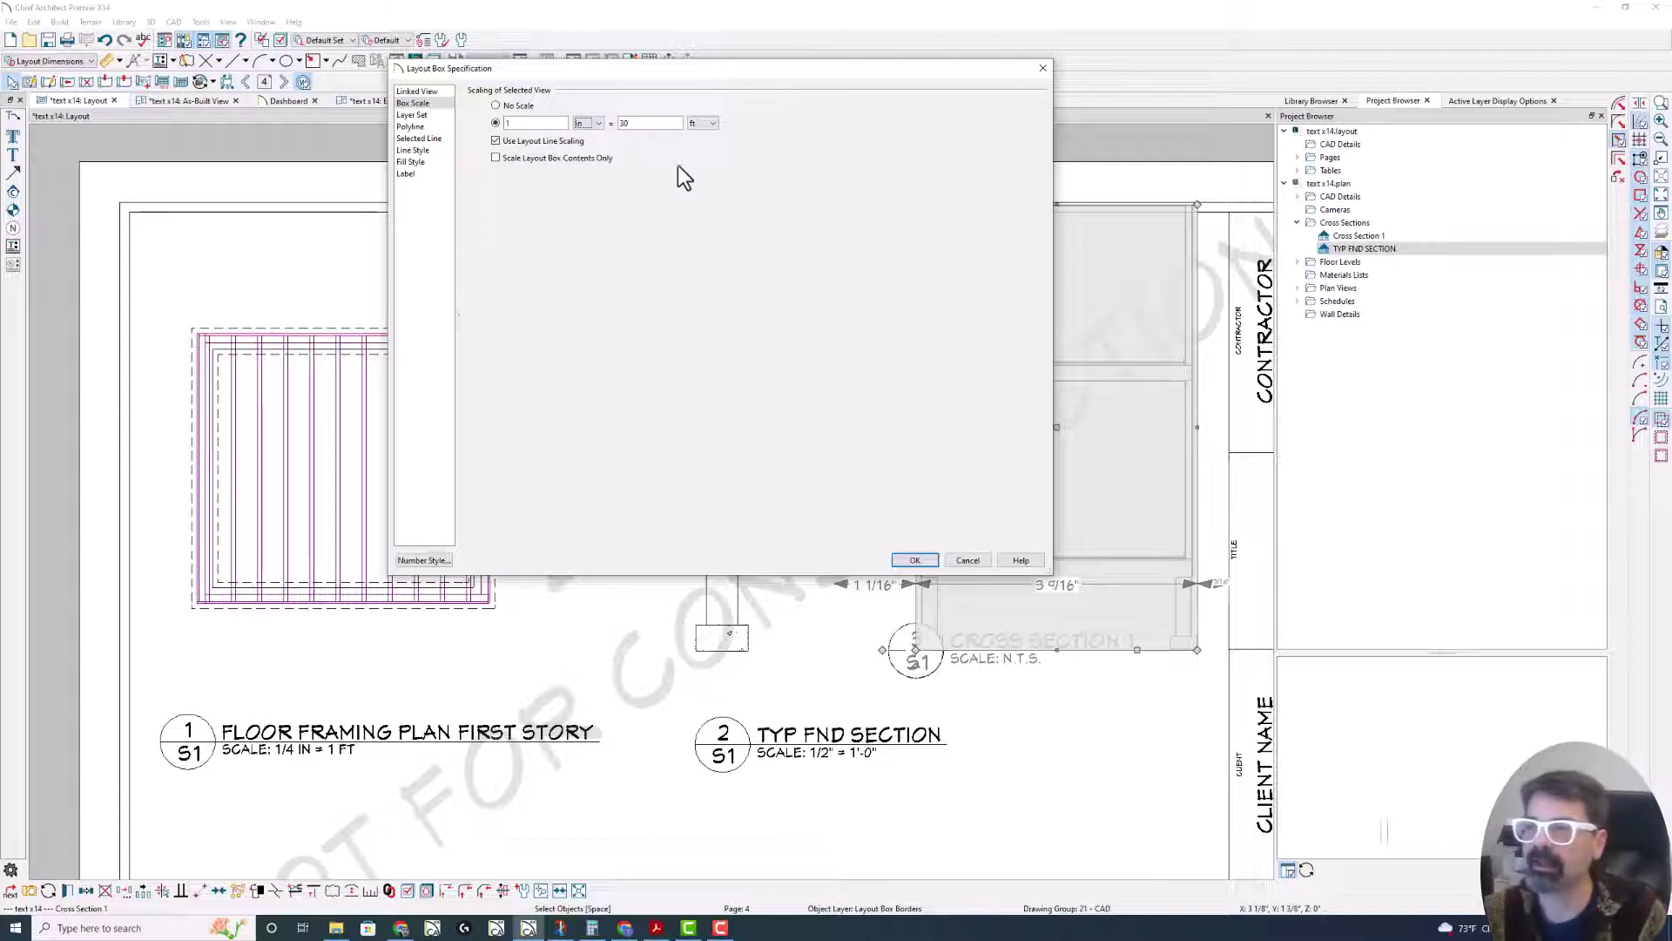
pyautogui.click(593, 124)
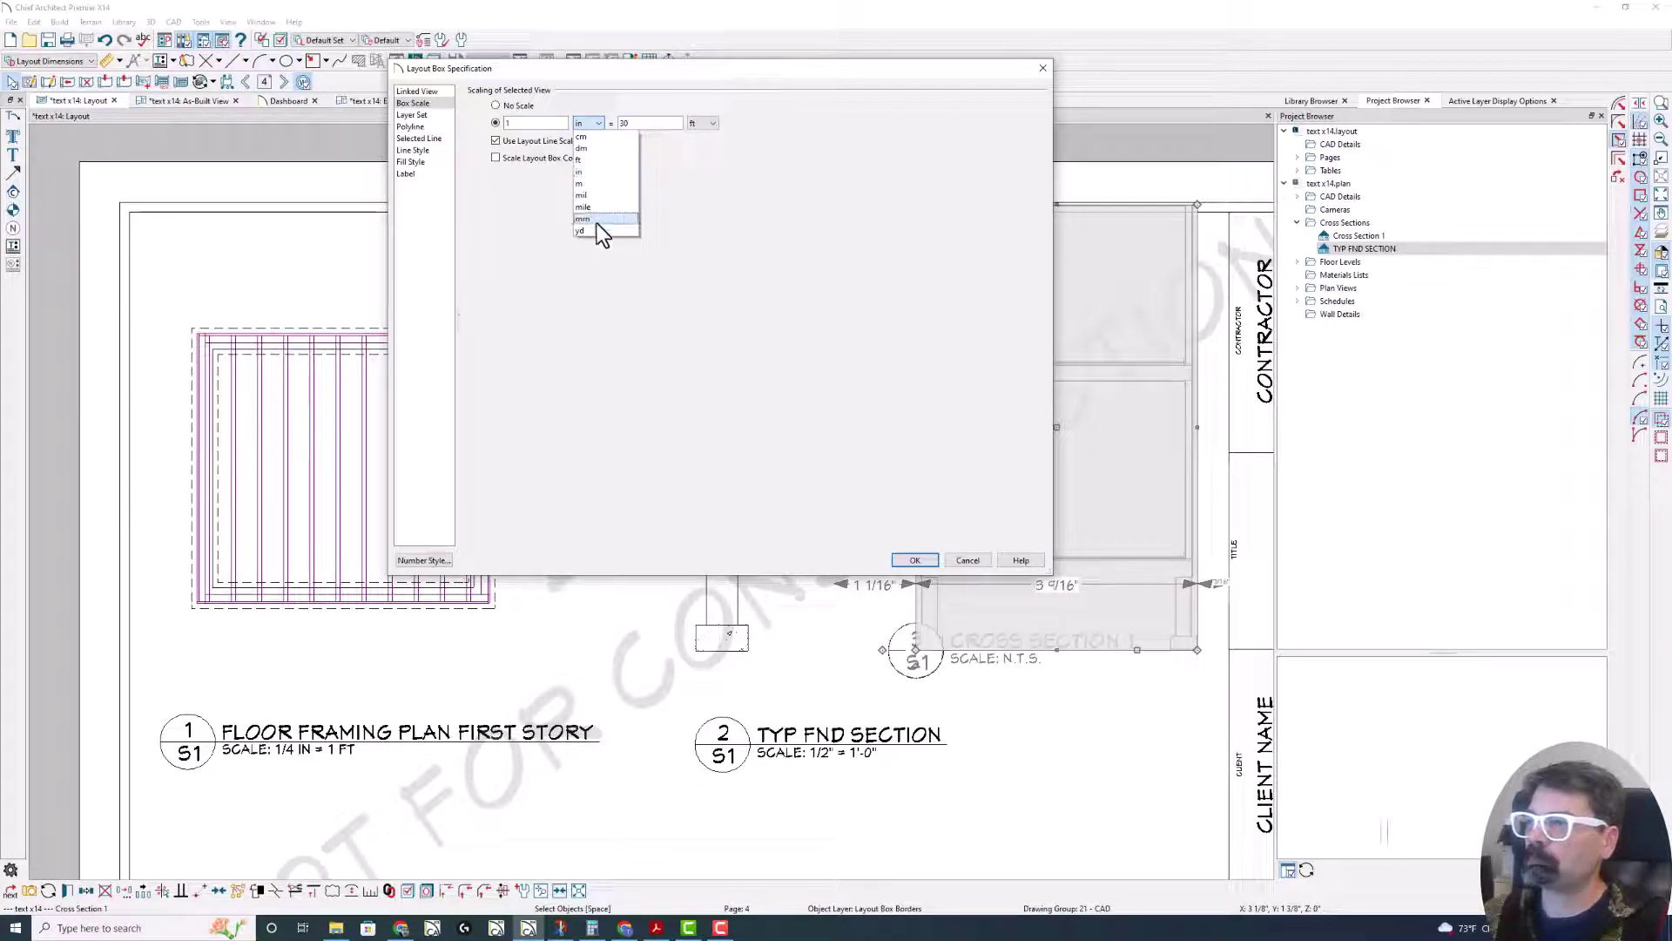
pyautogui.click(547, 121)
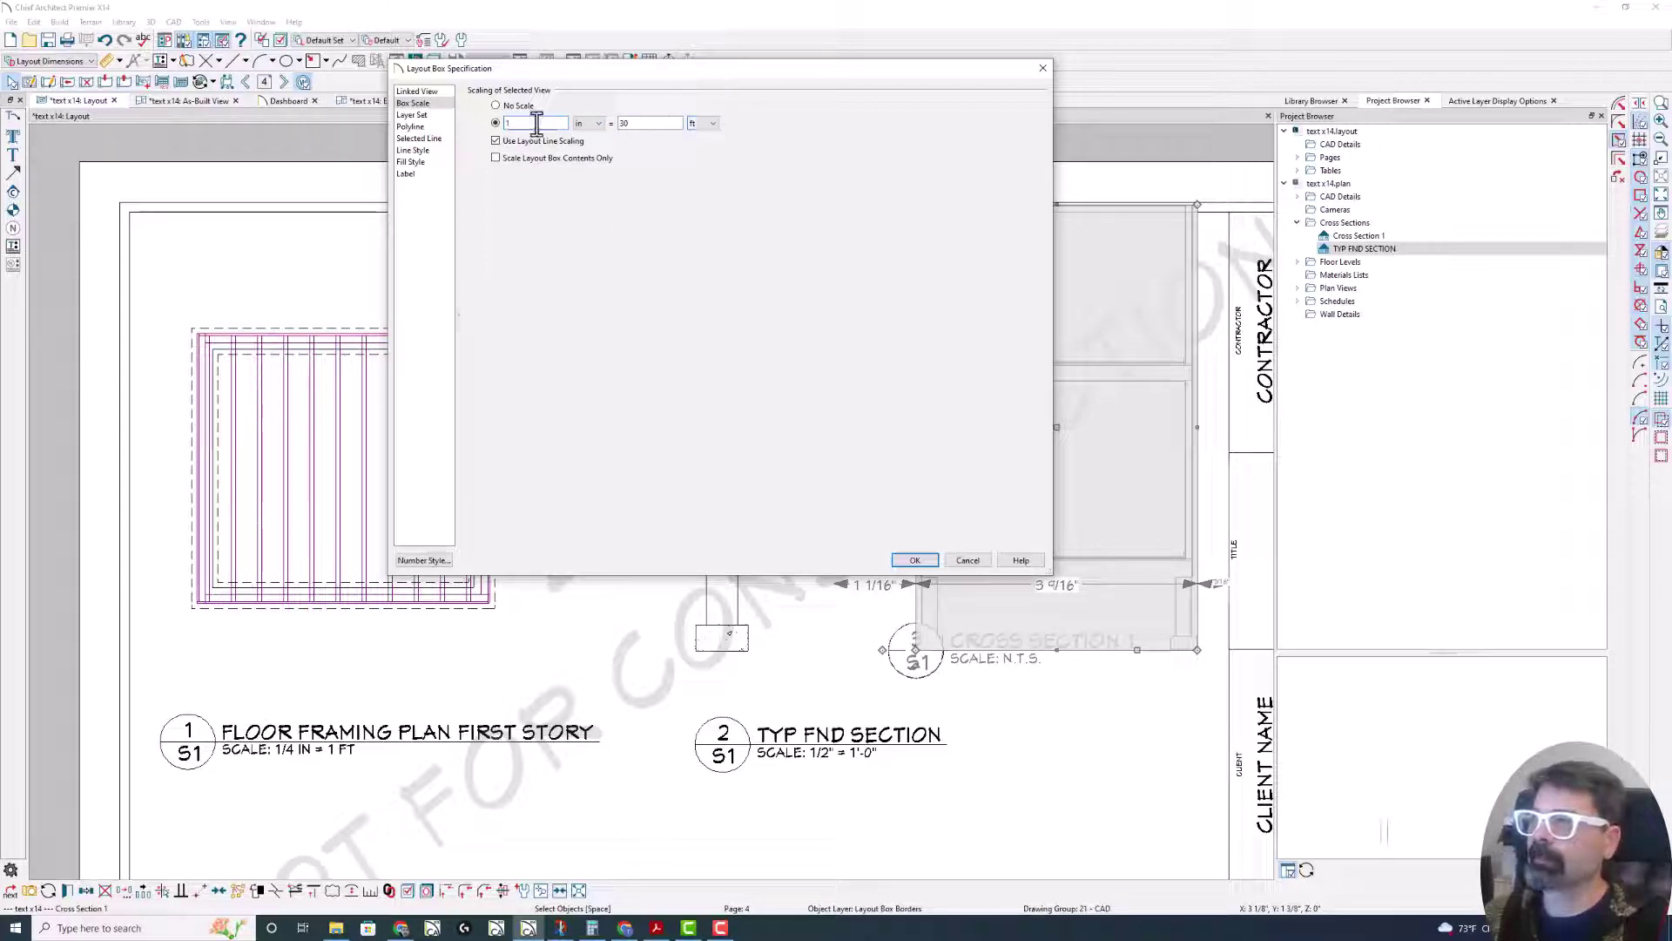
pyautogui.click(512, 107)
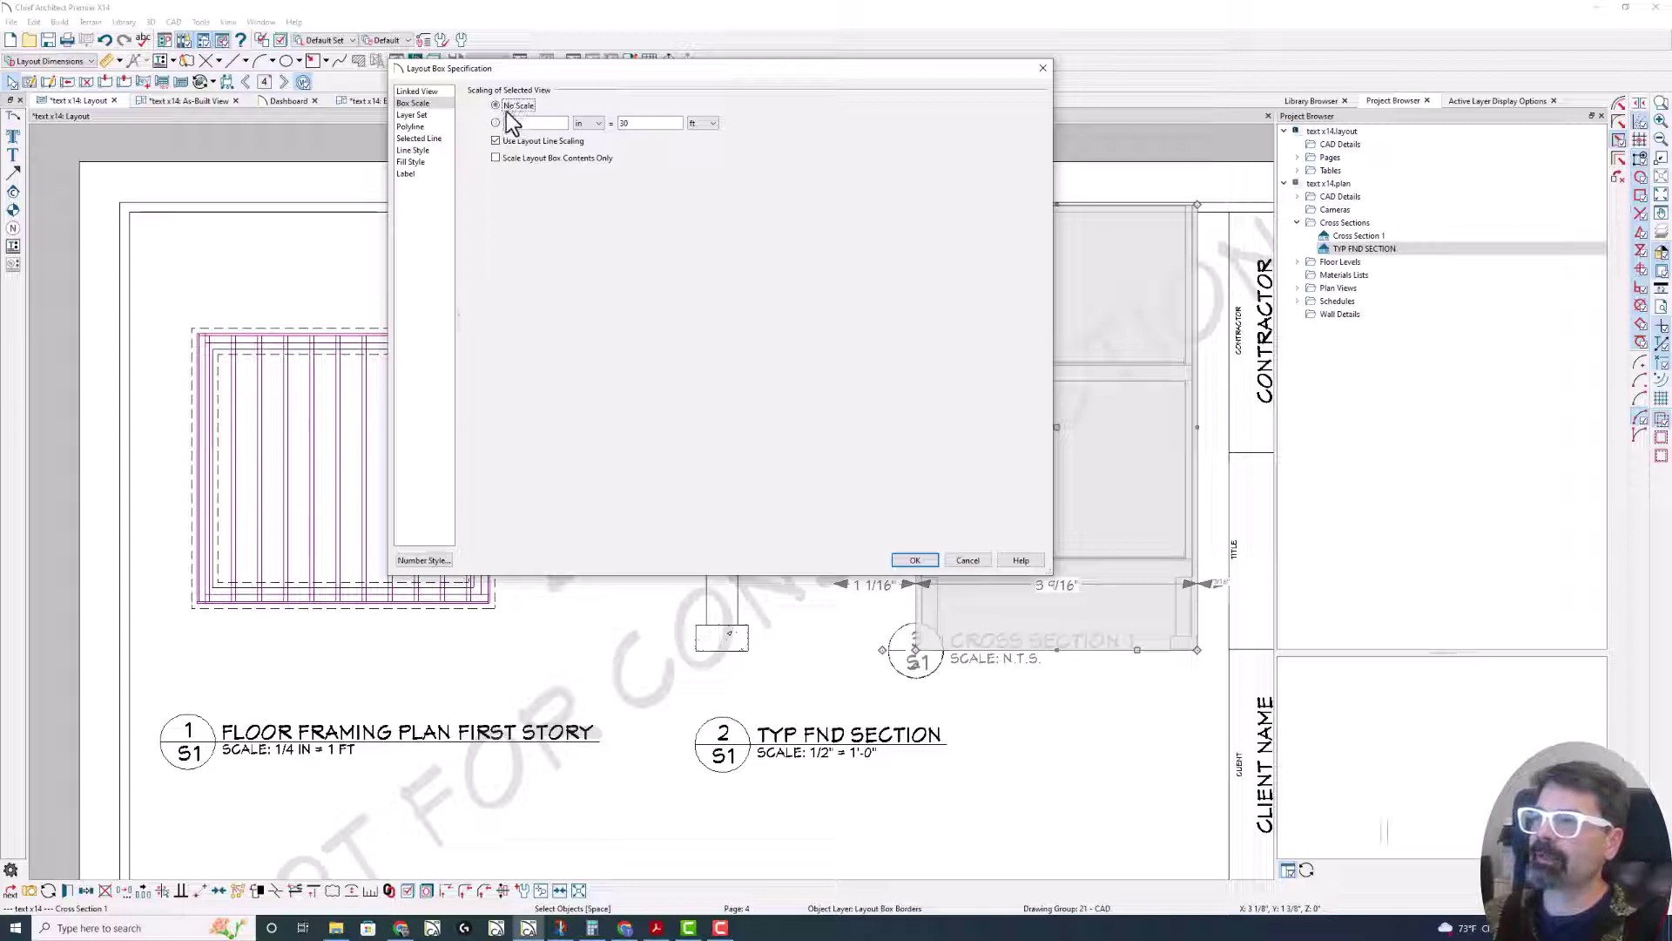
pyautogui.click(910, 562)
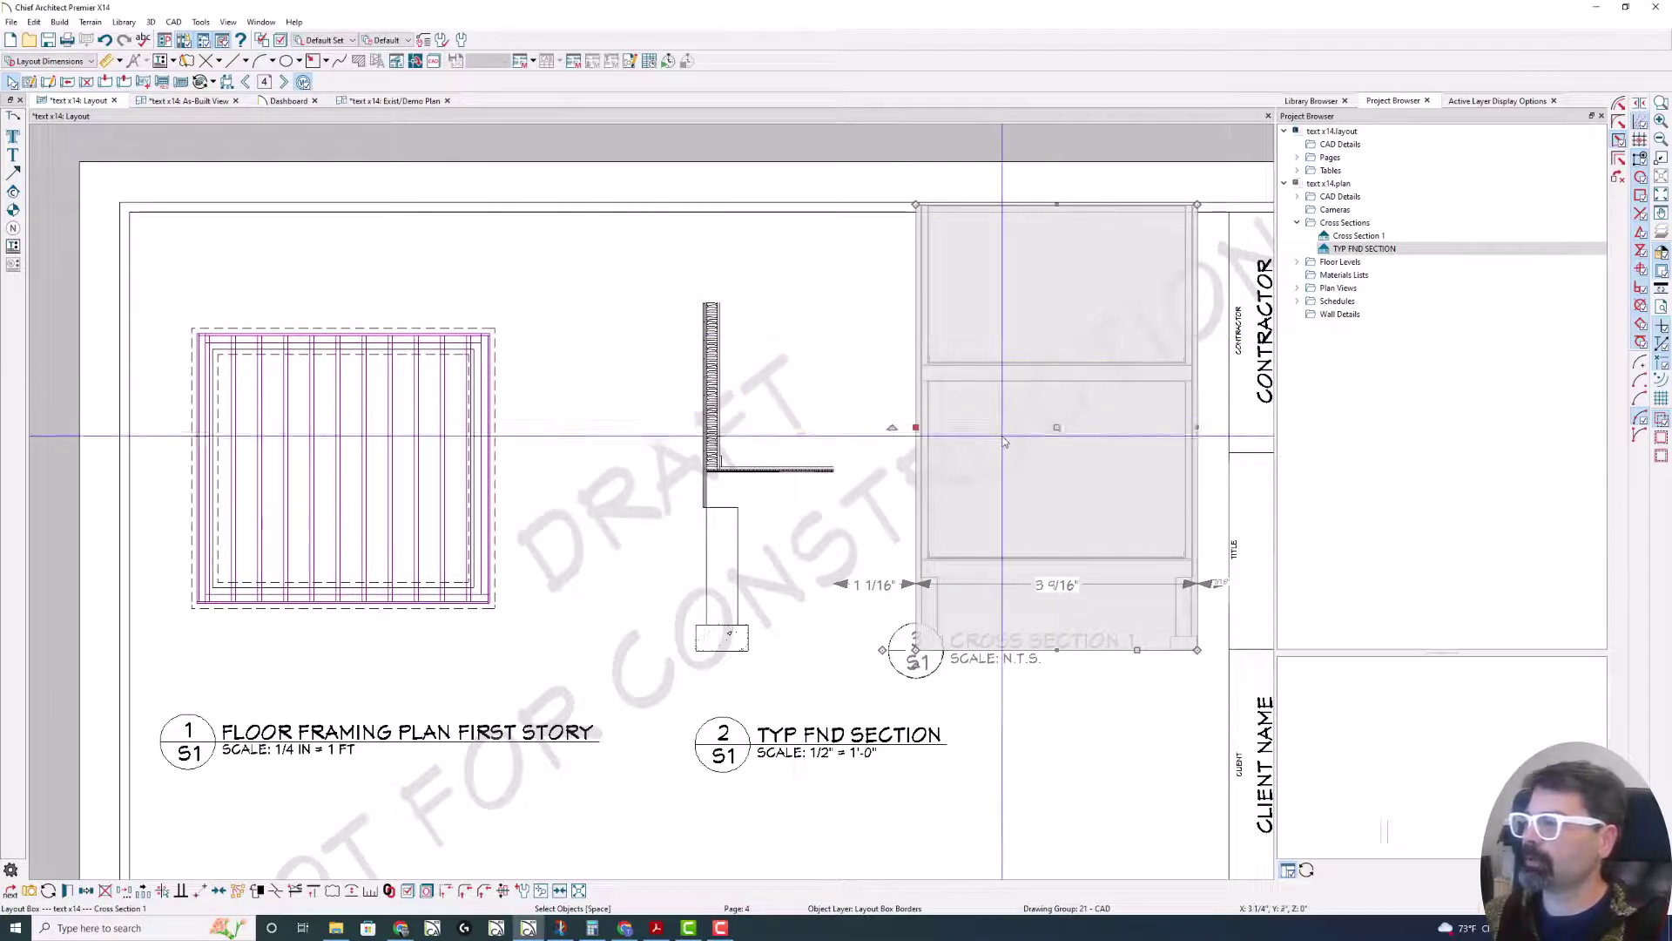
# - Open the myScale macro for editing from Text Macro Management with the Cross Section 1 layout box selected
pyautogui.click(160, 60)
pyautogui.click(561, 280)
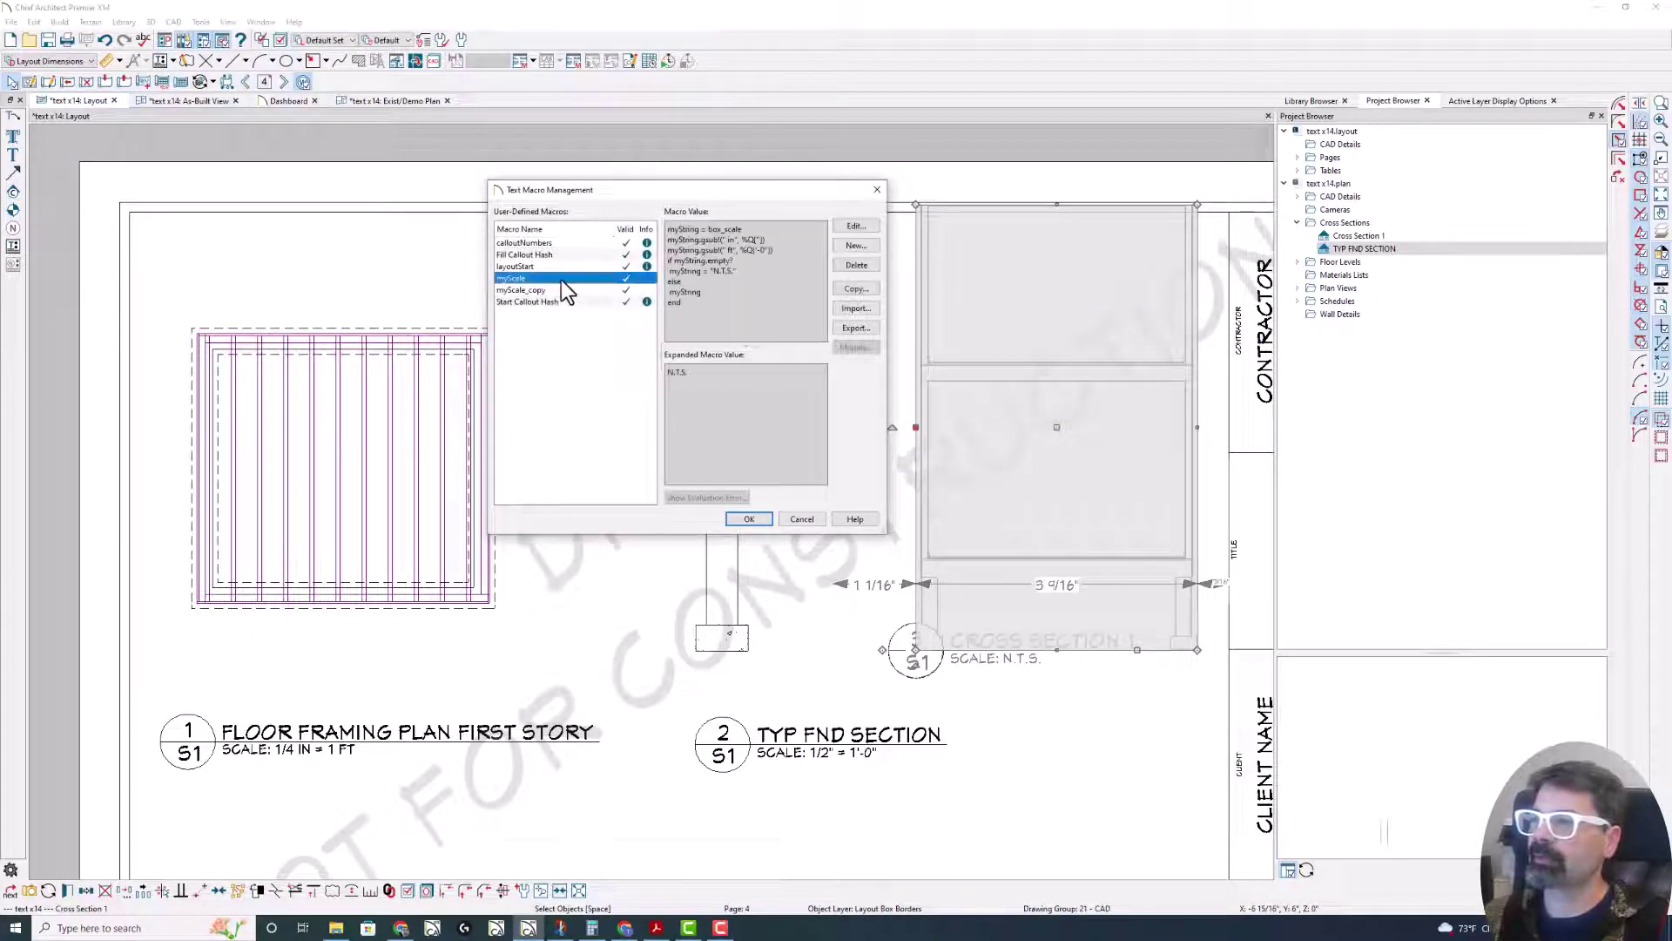
pyautogui.click(855, 228)
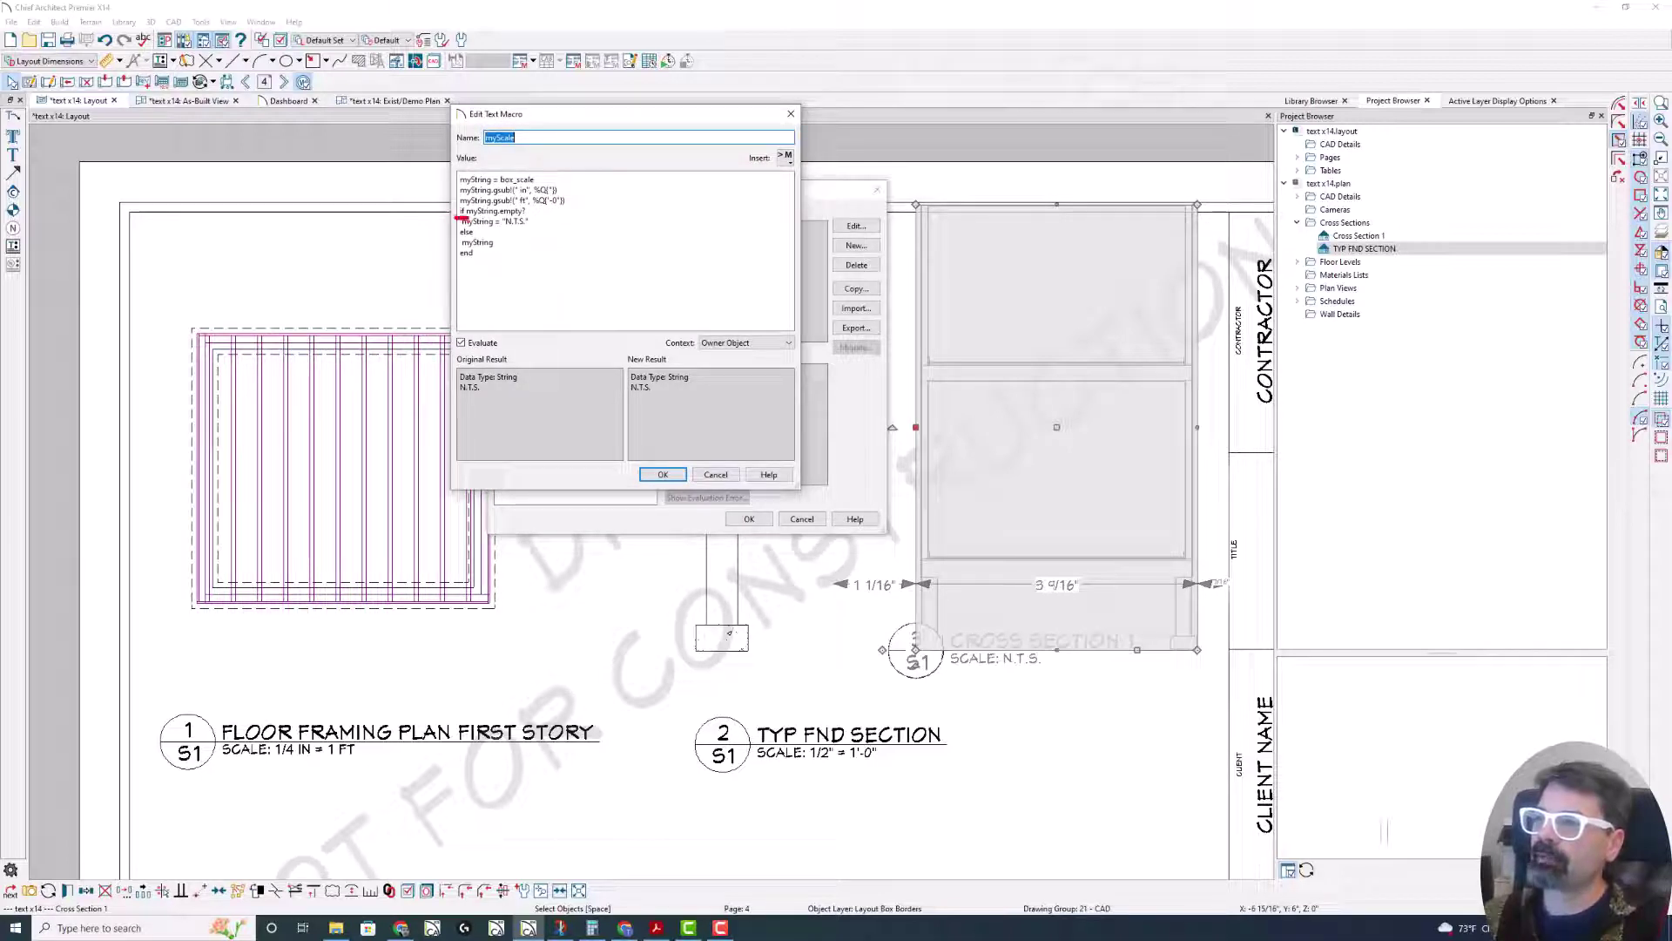
# - Examine the macro's if myString.empty? block, including the "N.T.S." assignment, the else branch and the end line
pyautogui.moveTo(469, 219); pyautogui.dragTo(490, 218)
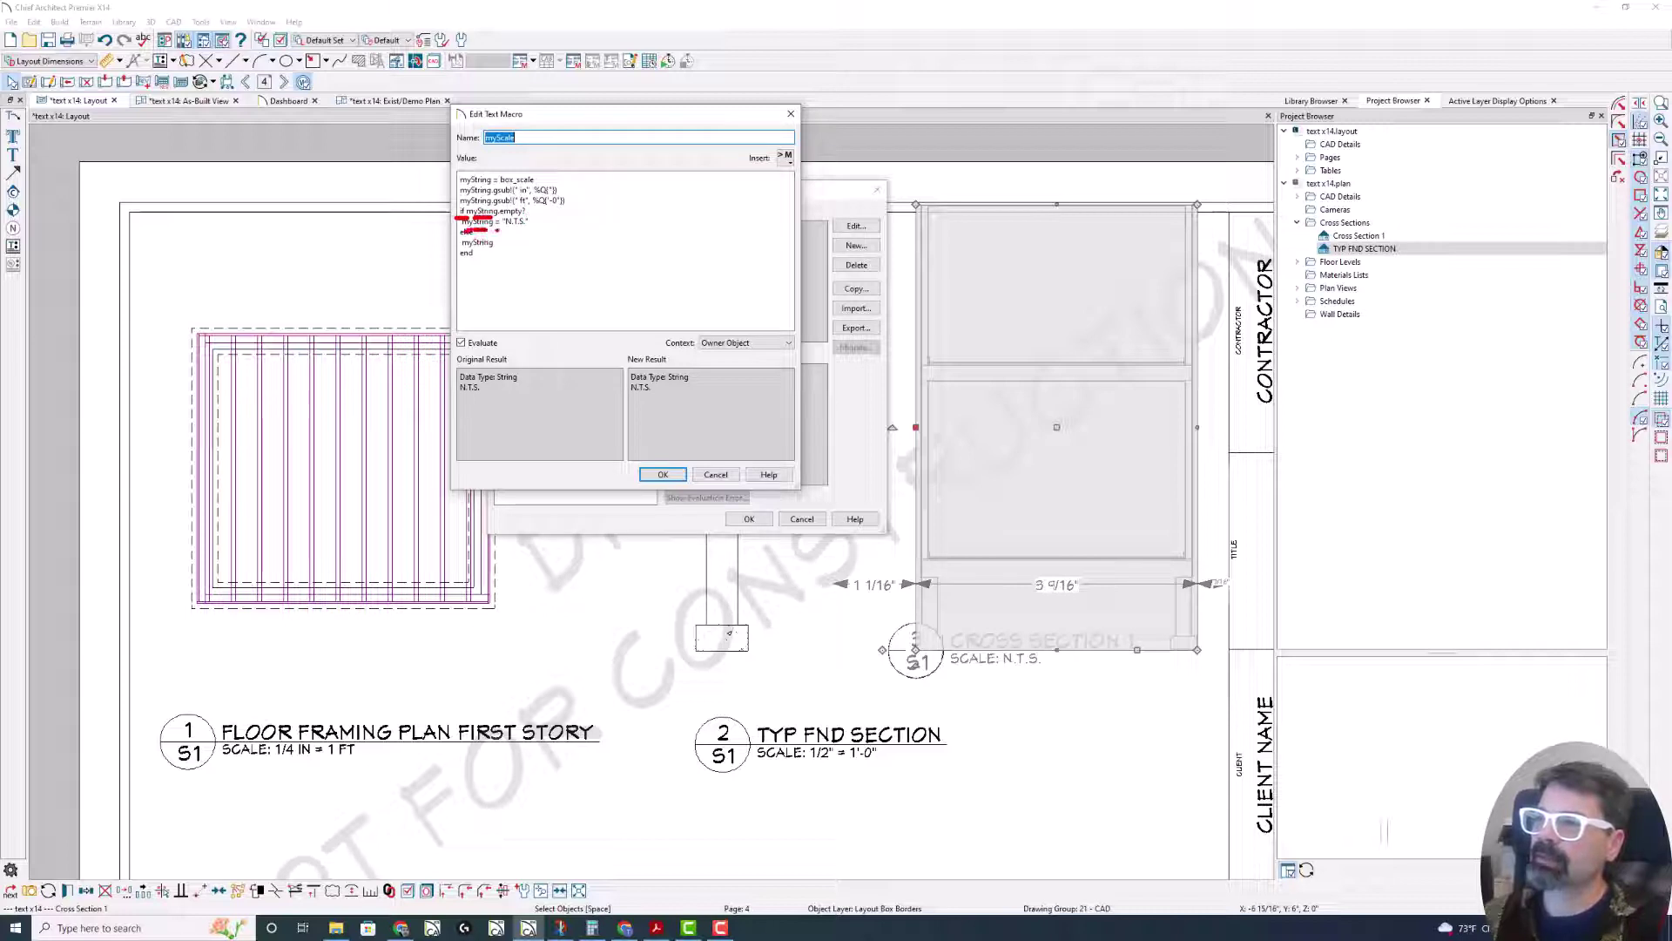
pyautogui.moveTo(497, 231); pyautogui.dragTo(502, 231)
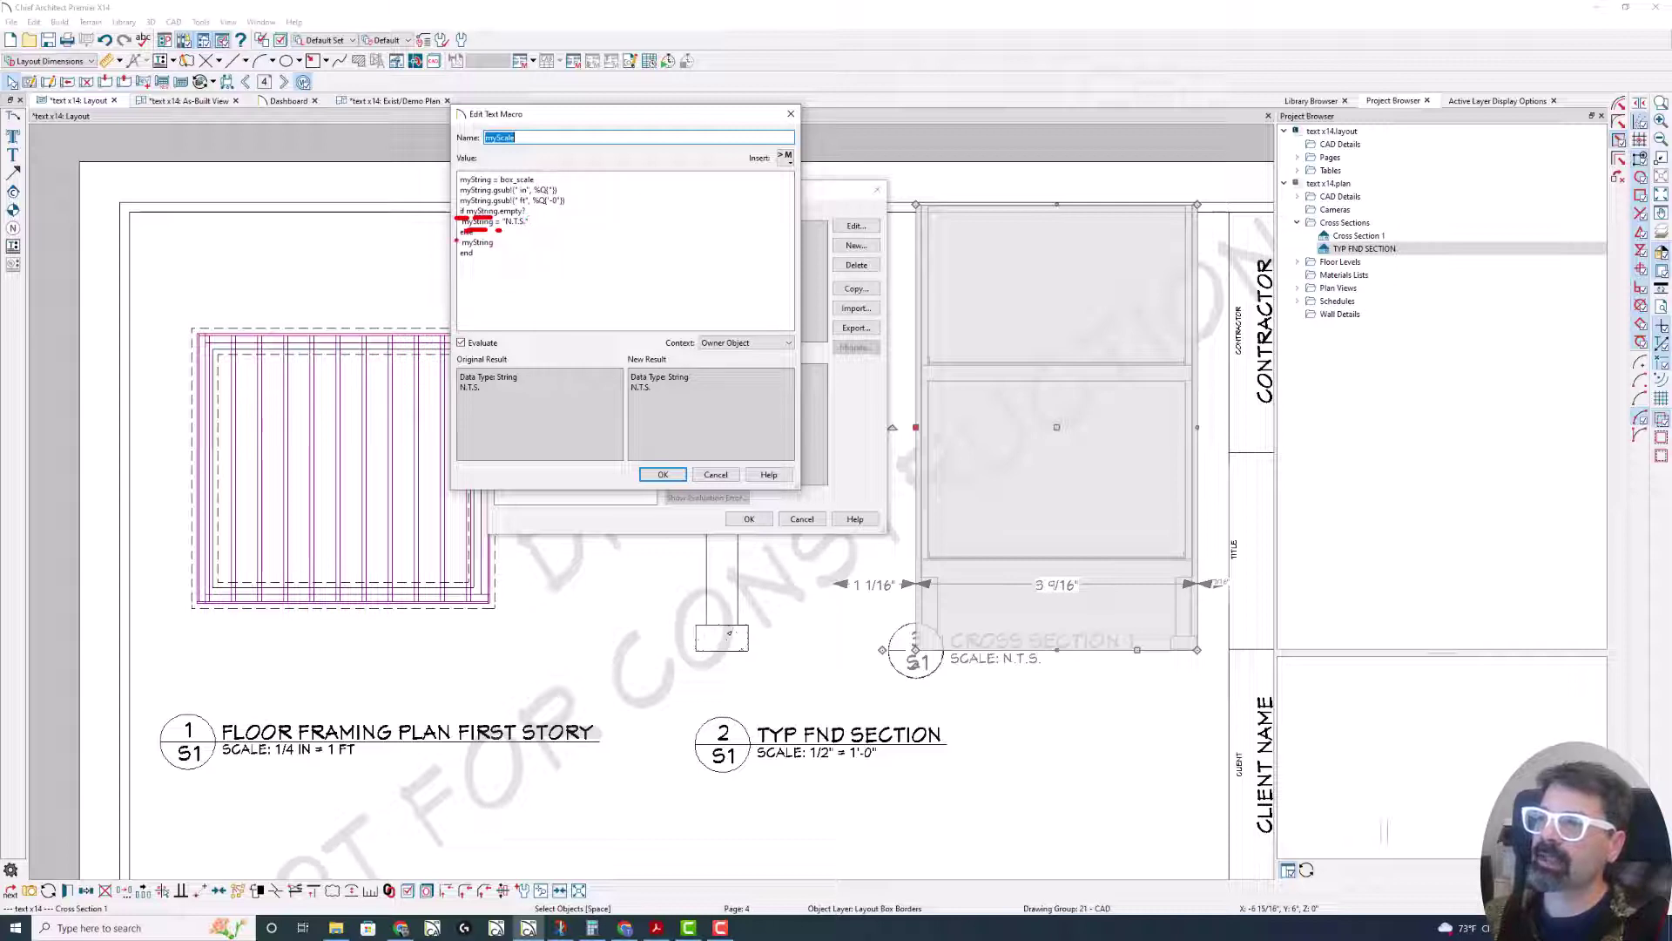
pyautogui.moveTo(461, 250); pyautogui.dragTo(523, 250)
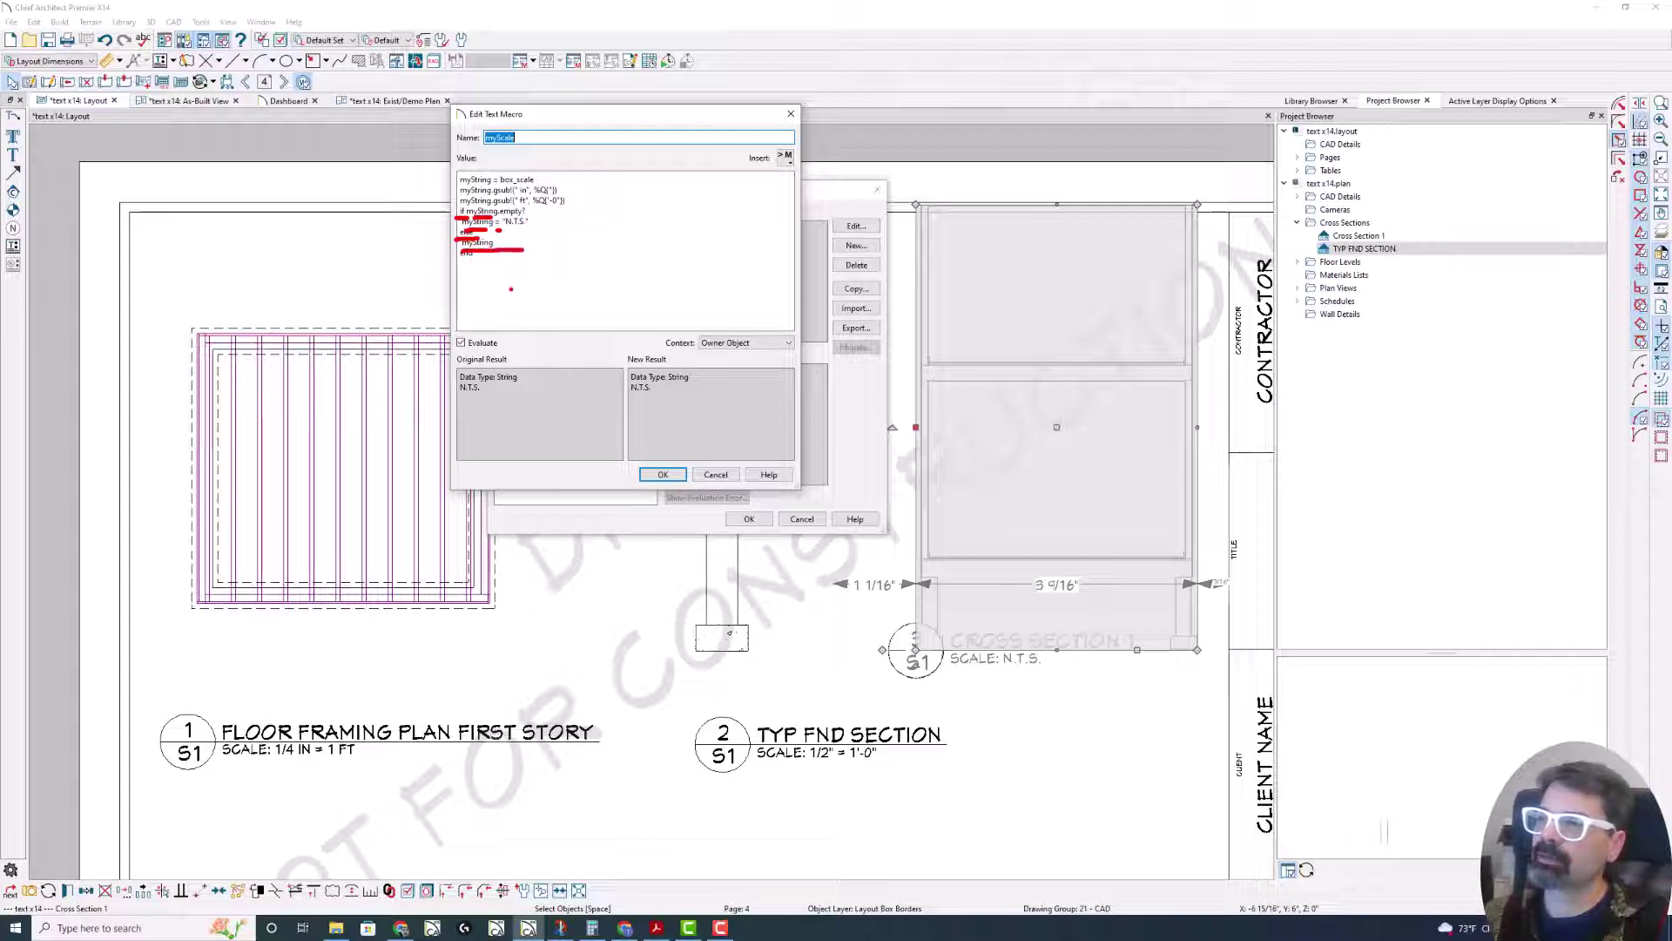
pyautogui.press('e')
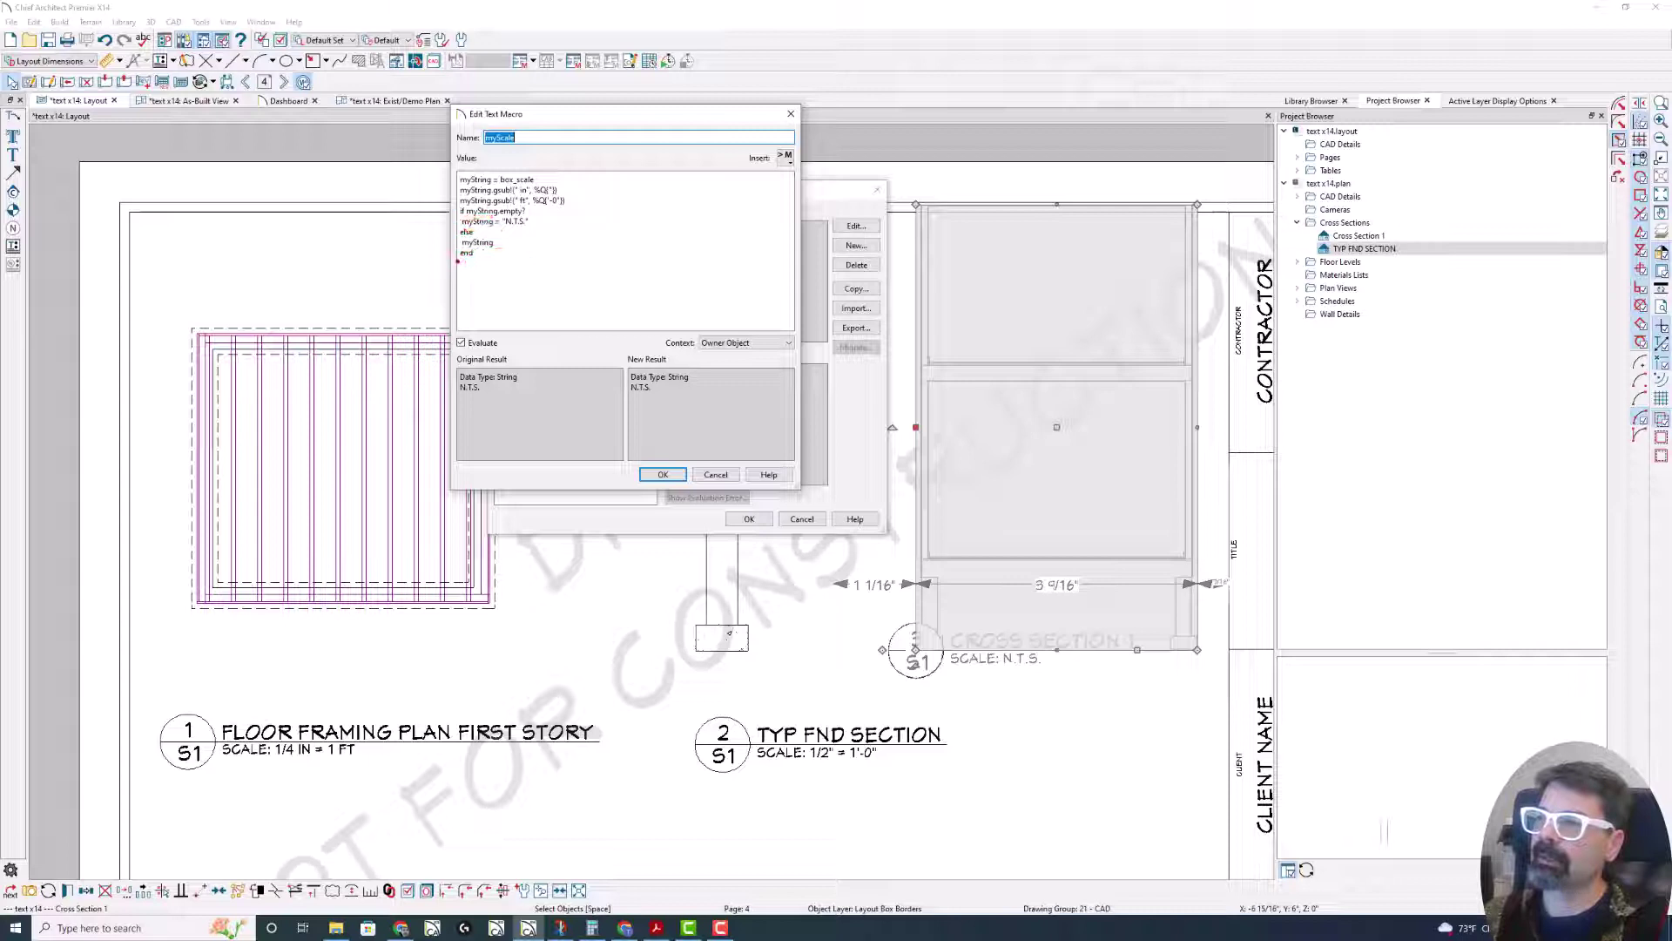
pyautogui.moveTo(523, 202)
pyautogui.mouseDown()
pyautogui.moveTo(465, 202)
pyautogui.moveTo(442, 252)
pyautogui.moveTo(474, 277)
pyautogui.moveTo(551, 243)
pyautogui.moveTo(524, 203)
pyautogui.mouseUp()
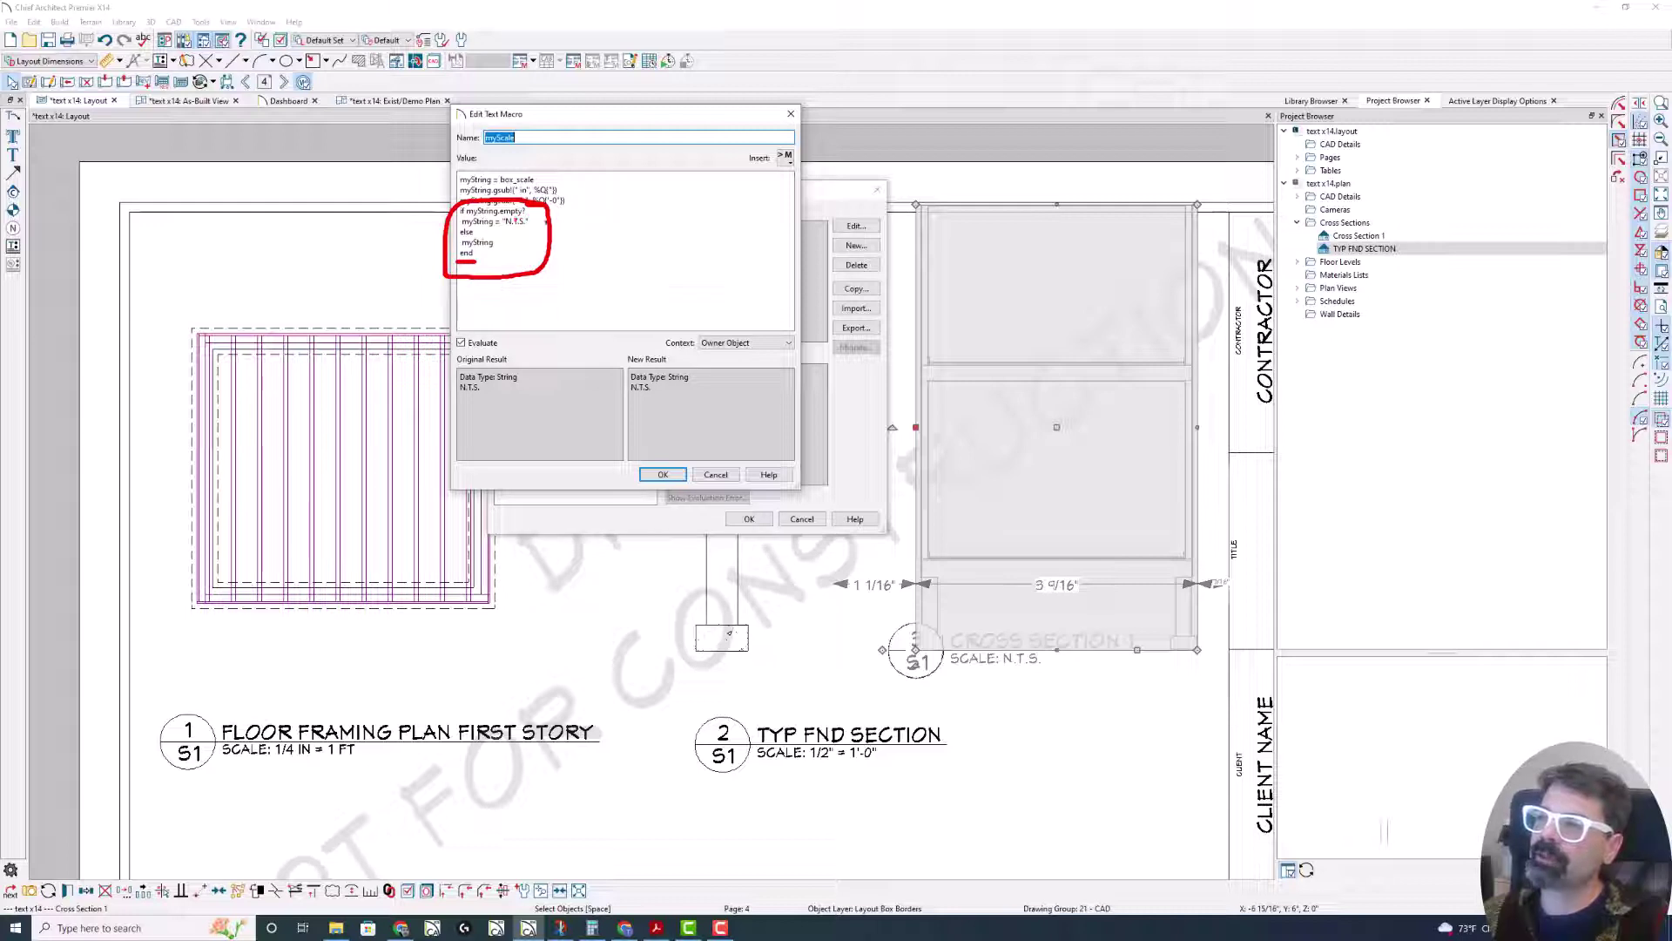
pyautogui.moveTo(470, 225); pyautogui.dragTo(526, 230)
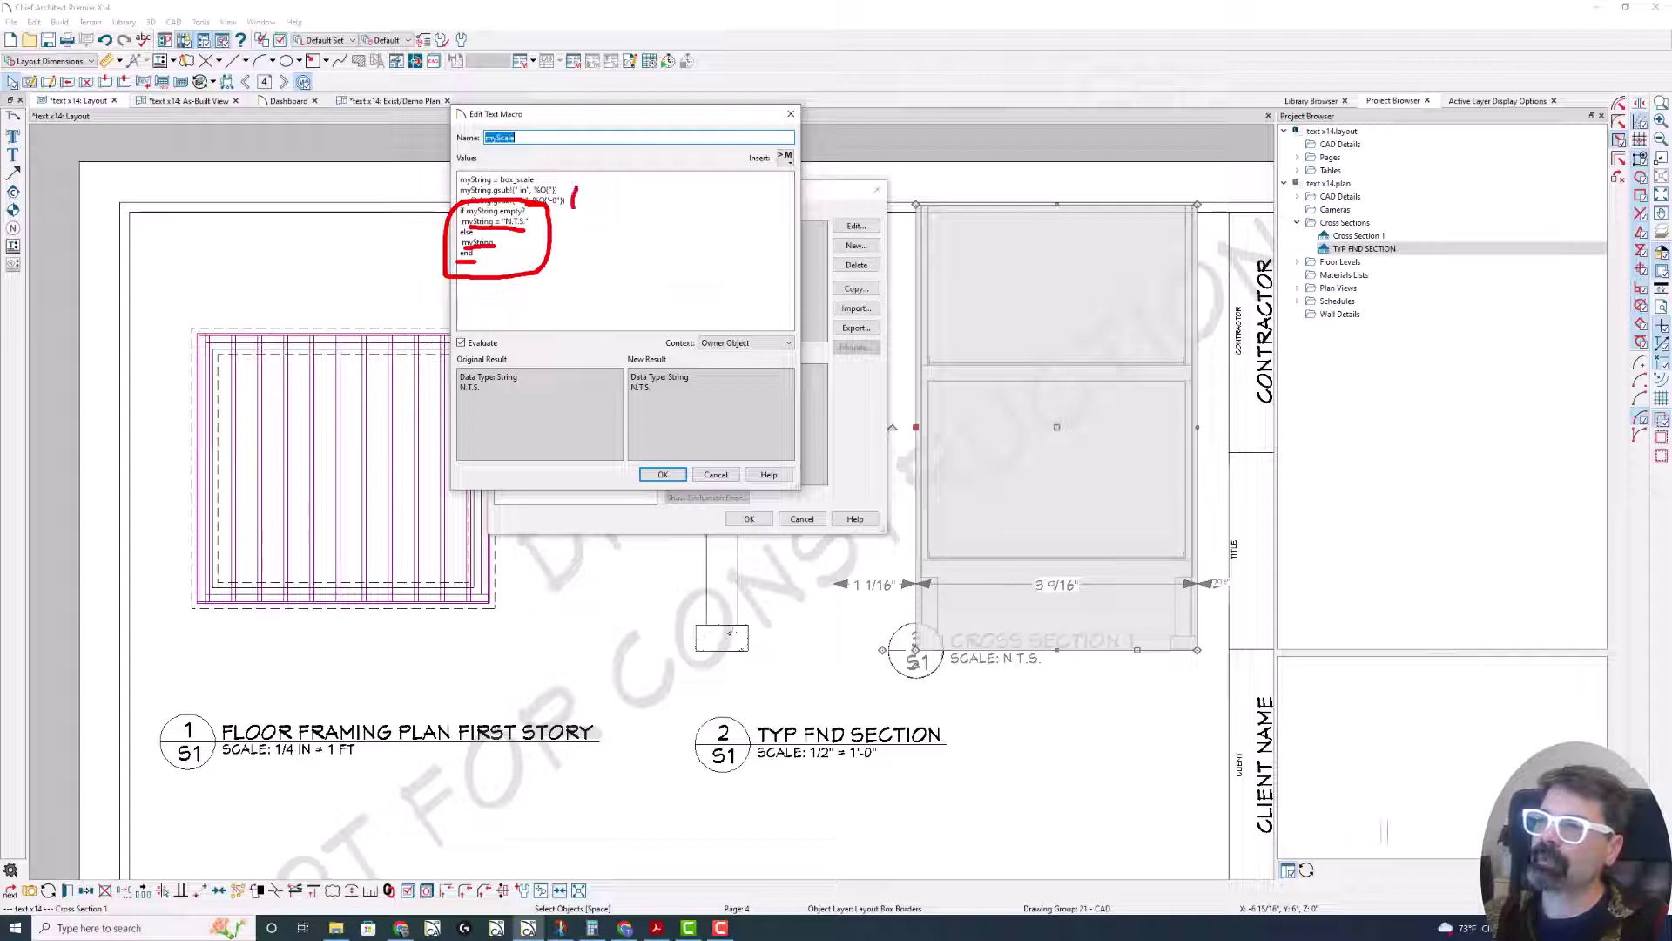
pyautogui.moveTo(575, 206); pyautogui.dragTo(568, 190)
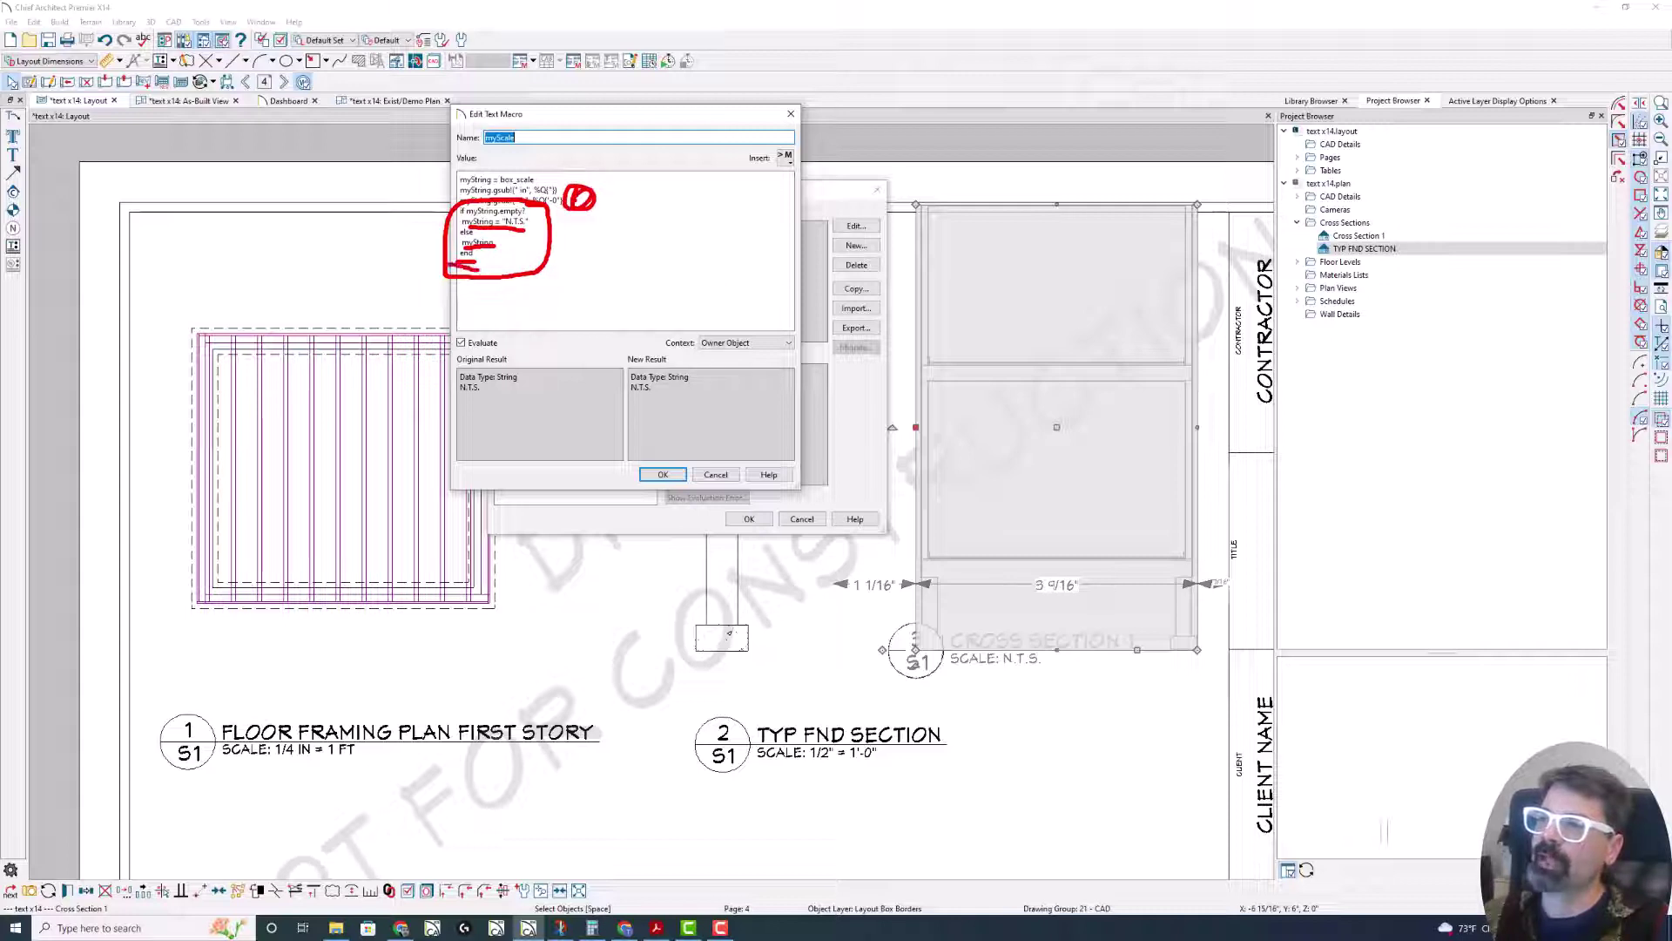
# - Close the macro dialogs, deselect the layout box, and compare the scale lines of the TYP FND SECTION and CROSS SECTION 1 labels
pyautogui.press('Escape')
pyautogui.click(663, 474)
pyautogui.click(749, 518)
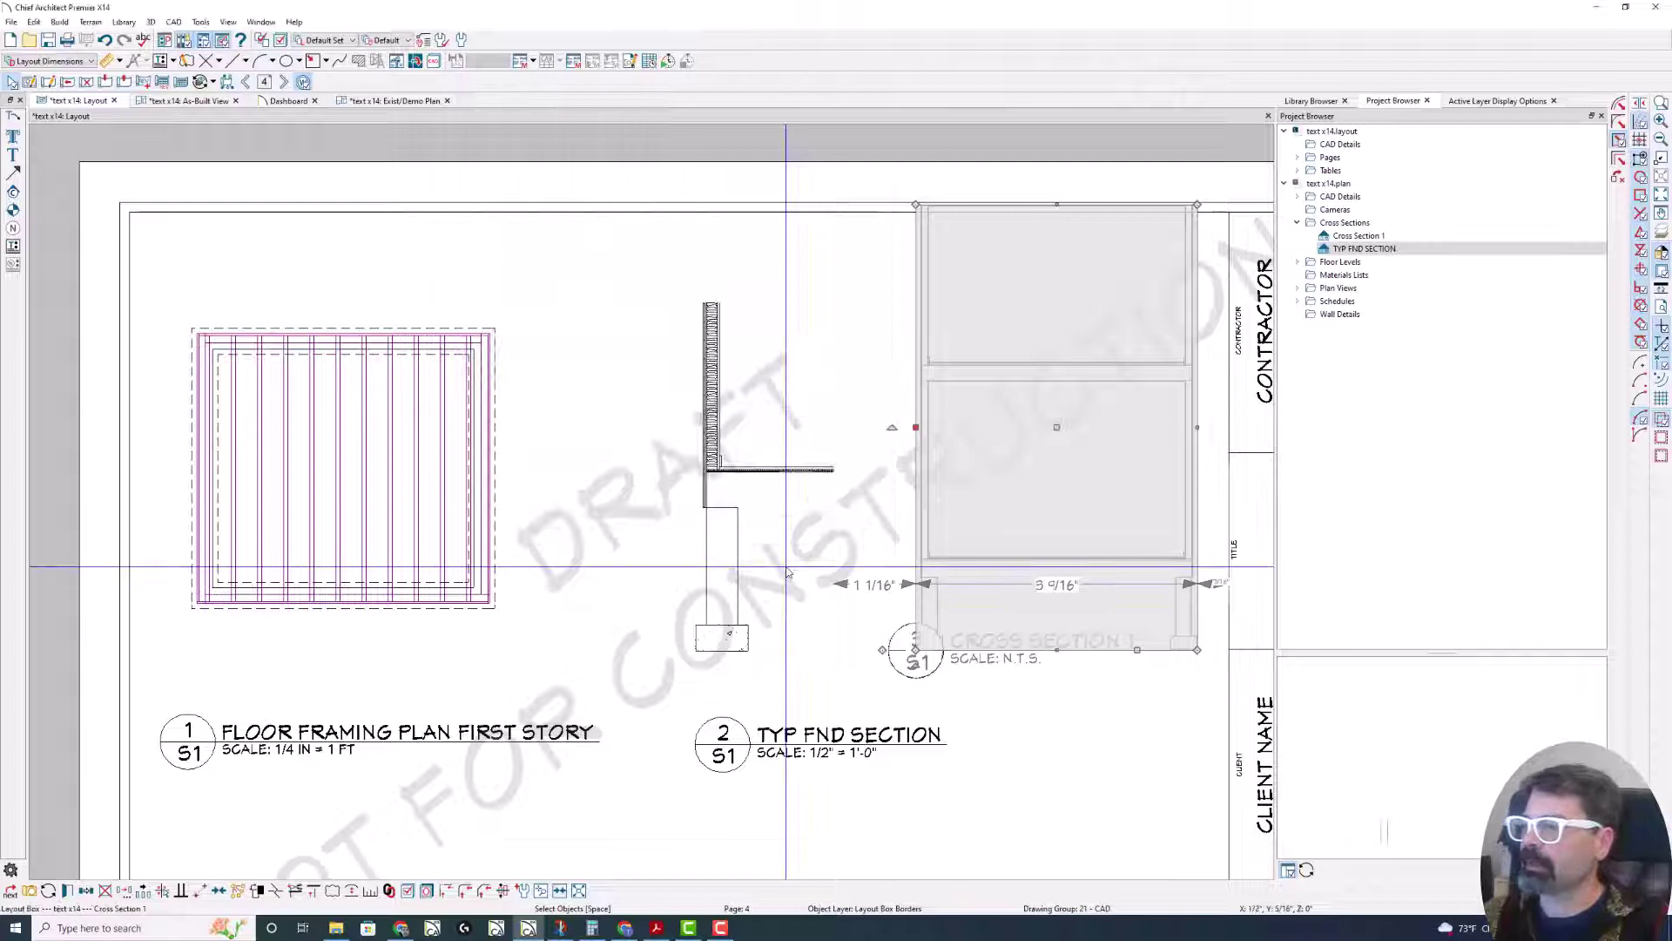
pyautogui.click(993, 729)
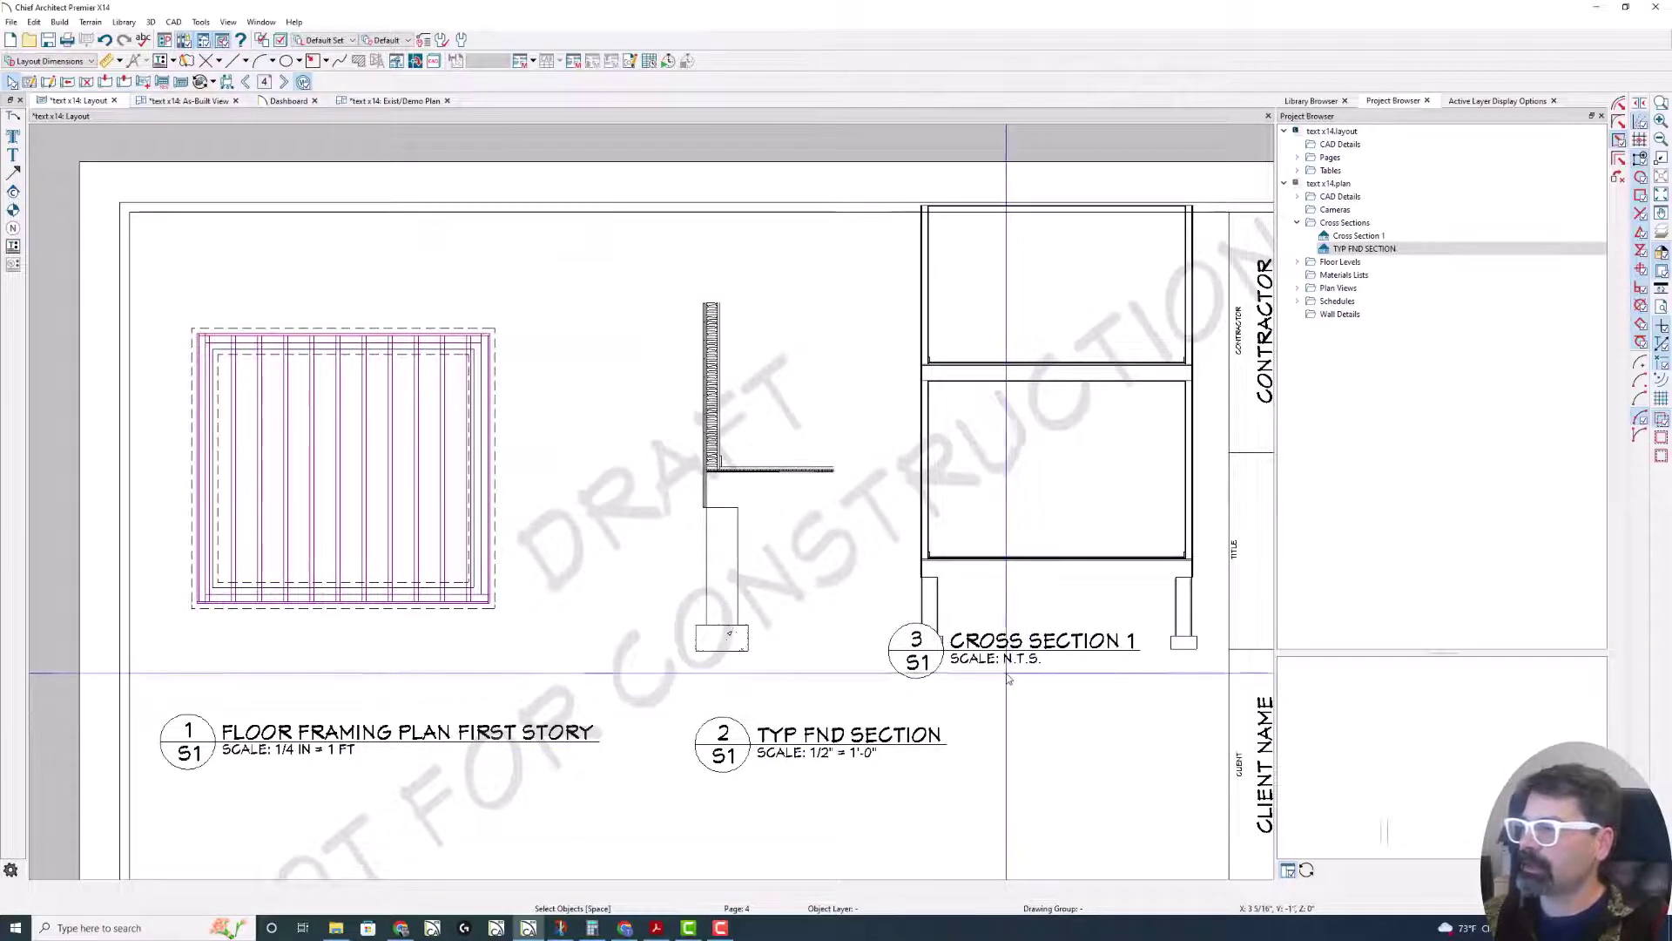
pyautogui.moveTo(760, 765); pyautogui.dragTo(923, 764)
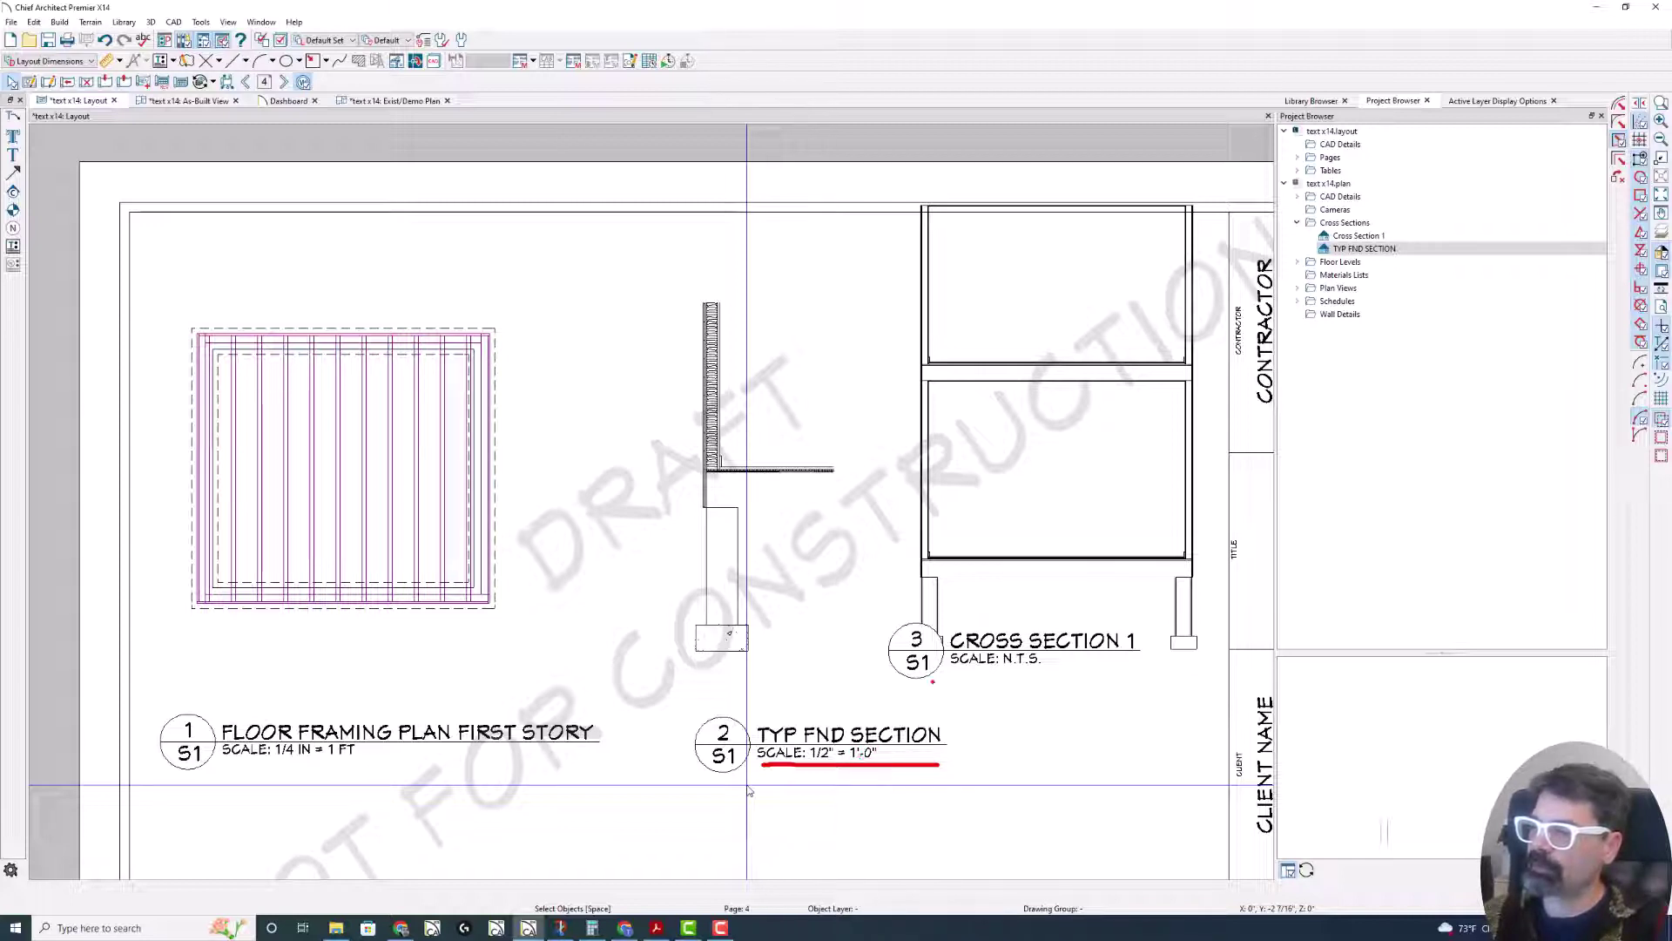
# - Set the Cross Section 1 layout box scale to 1 cm = 30 m and view its updated scale label
pyautogui.moveTo(962, 670); pyautogui.dragTo(1055, 669)
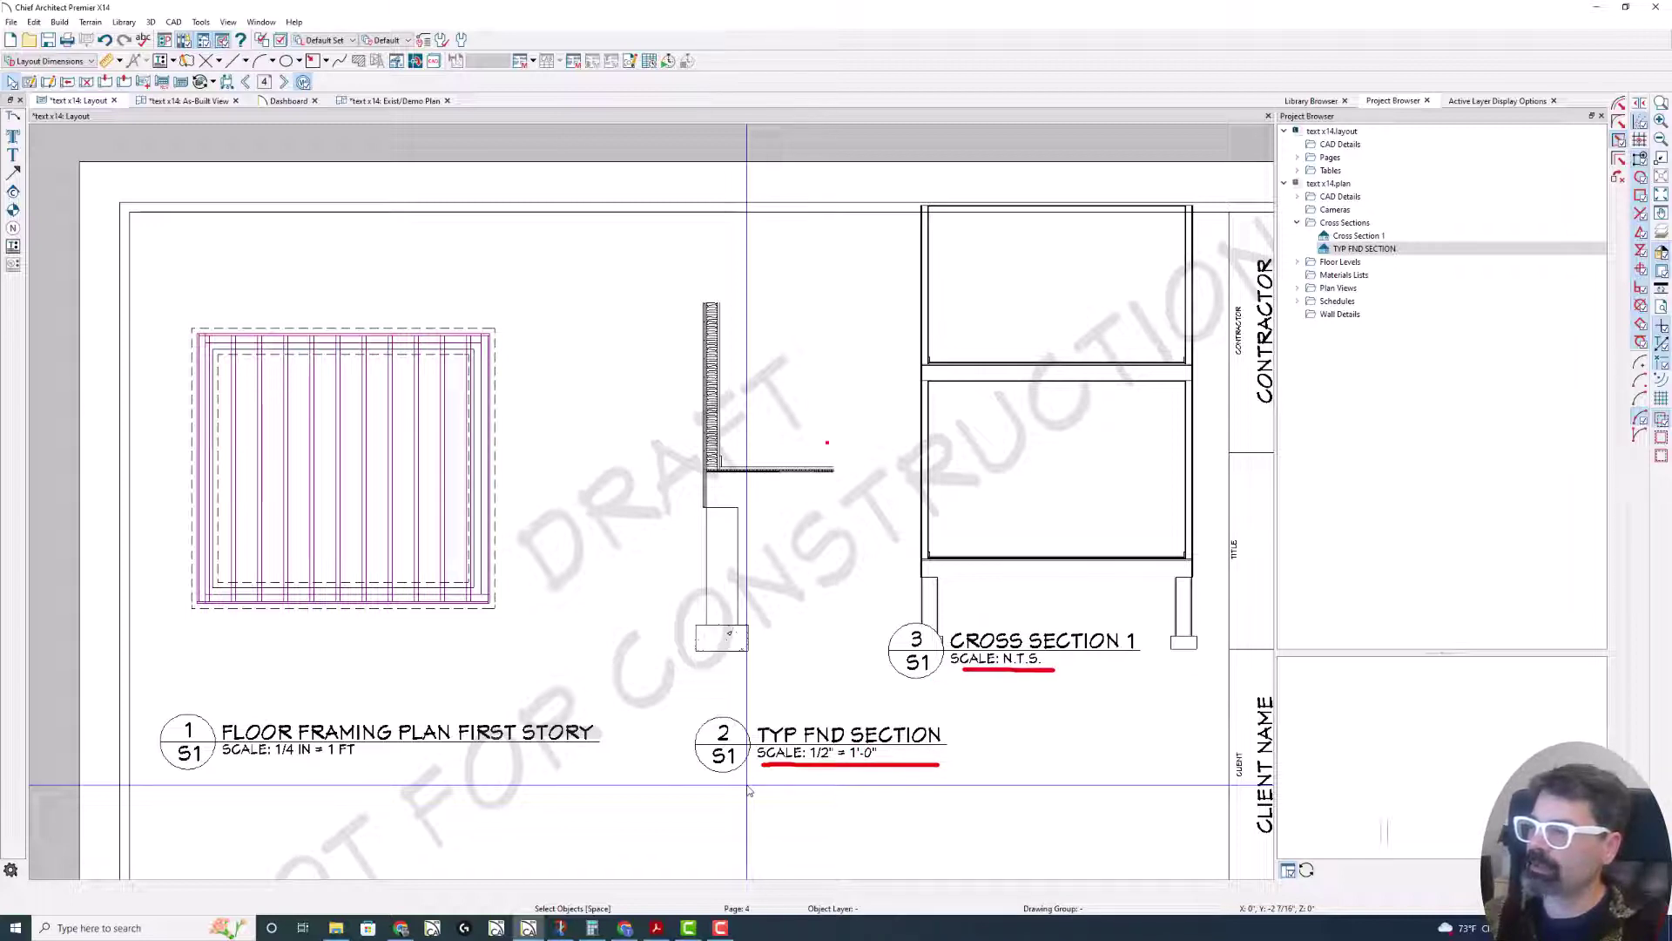
pyautogui.doubleClick(1058, 440)
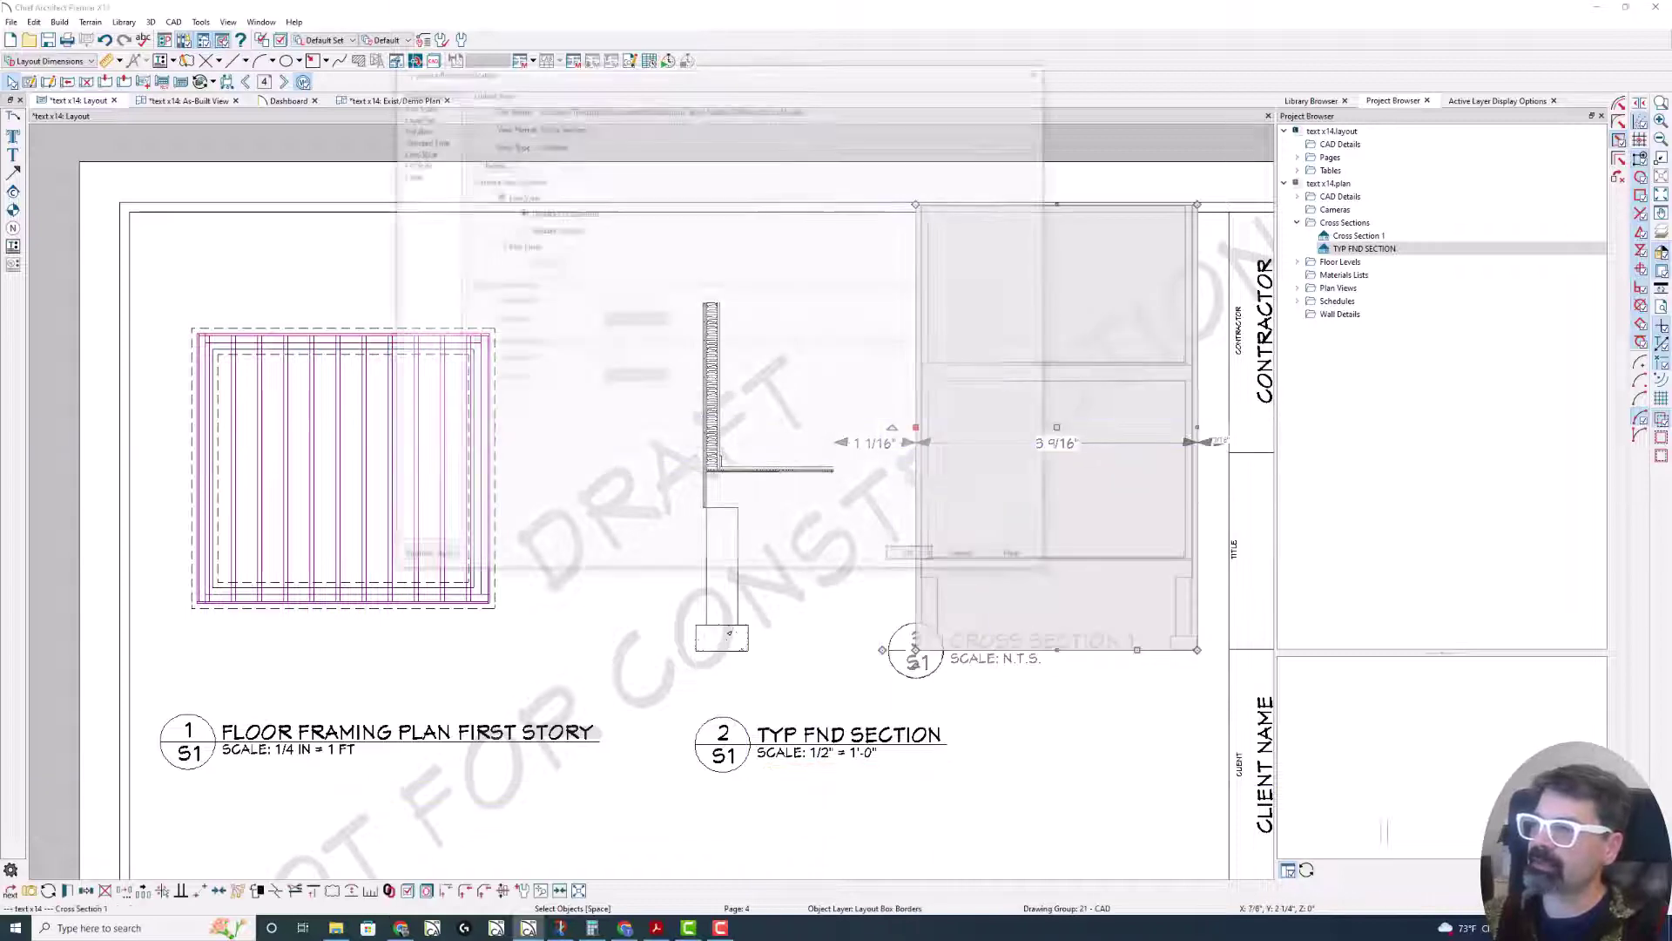
pyautogui.click(427, 103)
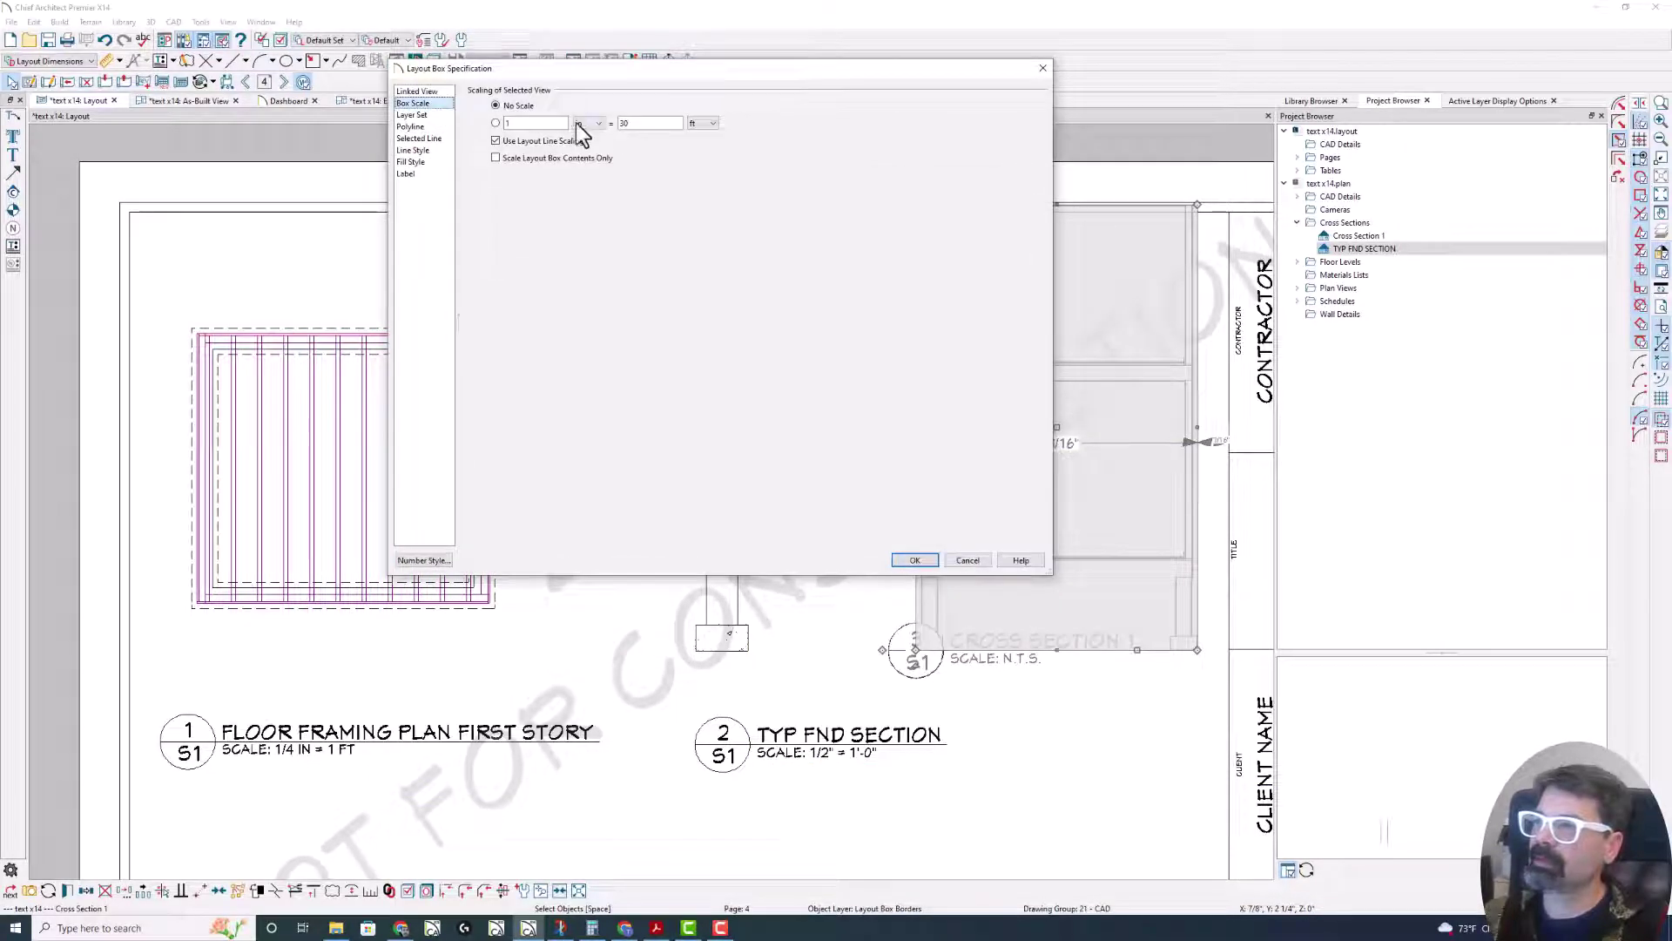
pyautogui.click(495, 123)
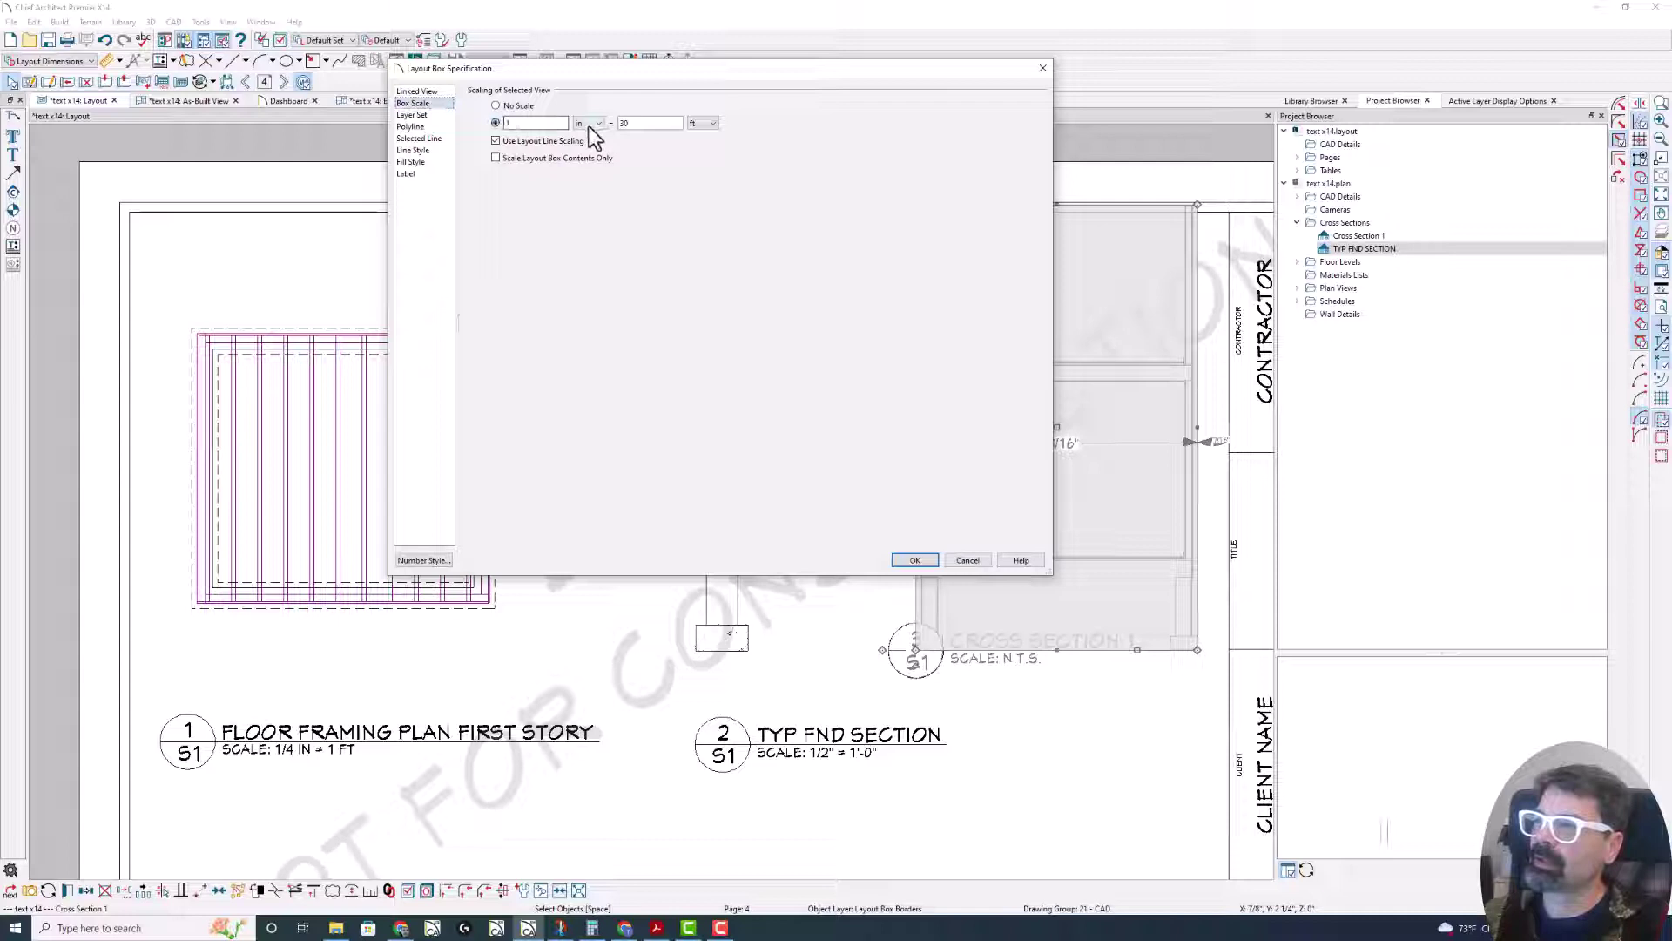
pyautogui.click(596, 124)
pyautogui.click(598, 137)
pyautogui.click(699, 124)
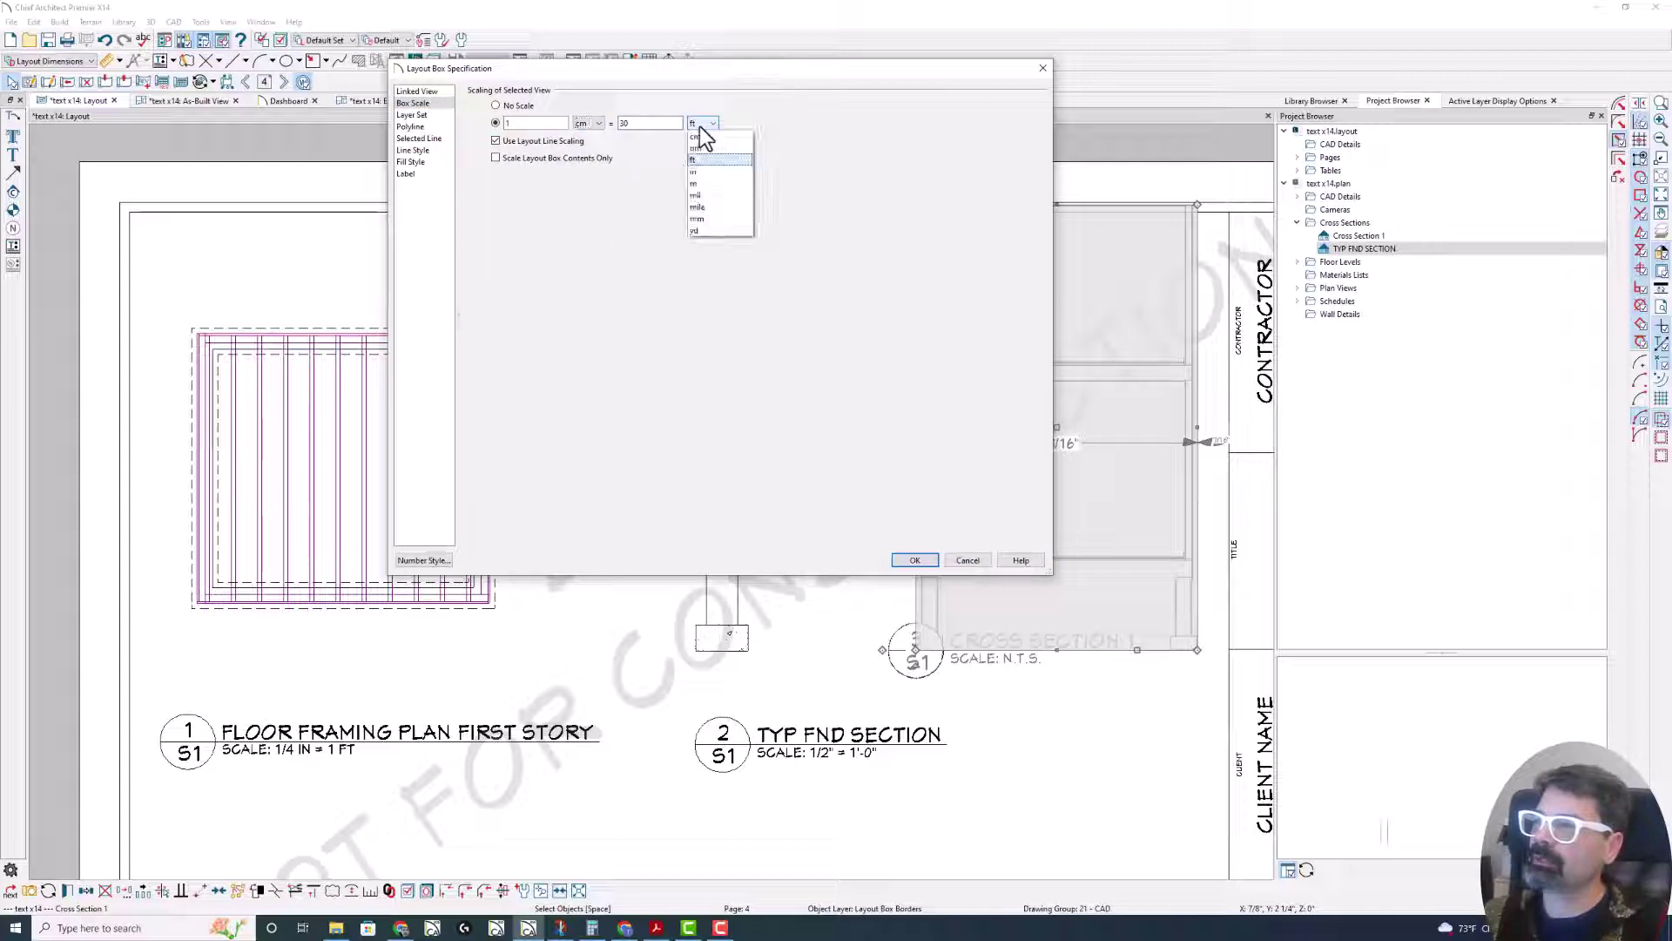
pyautogui.click(713, 183)
pyautogui.click(915, 560)
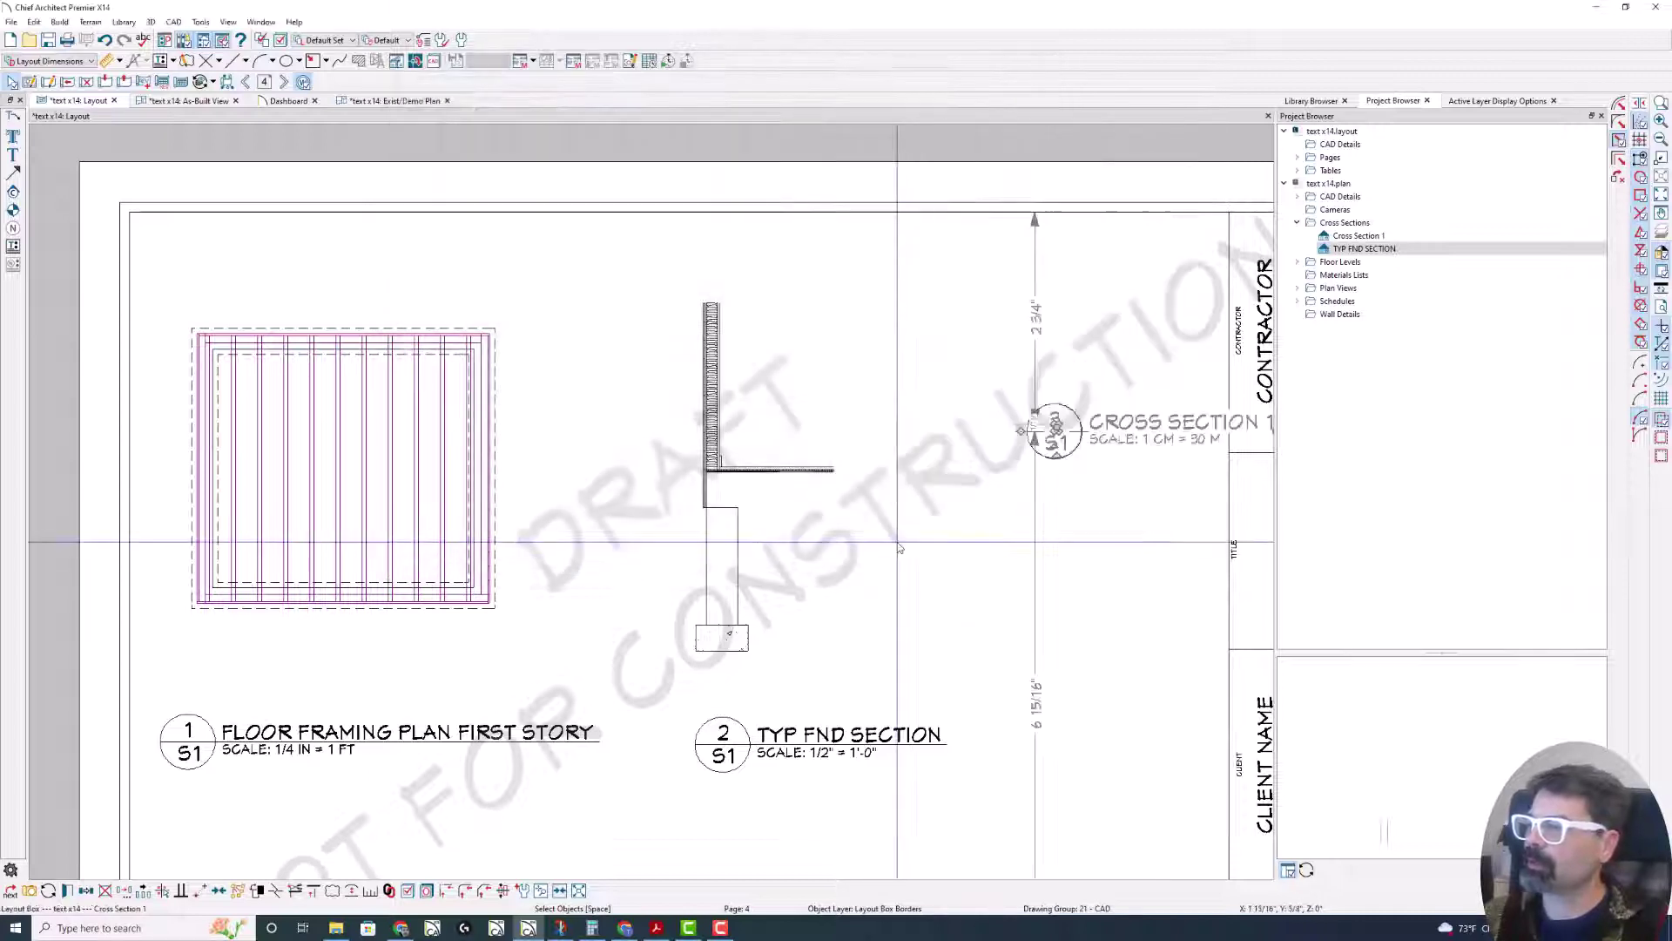
pyautogui.click(1200, 470)
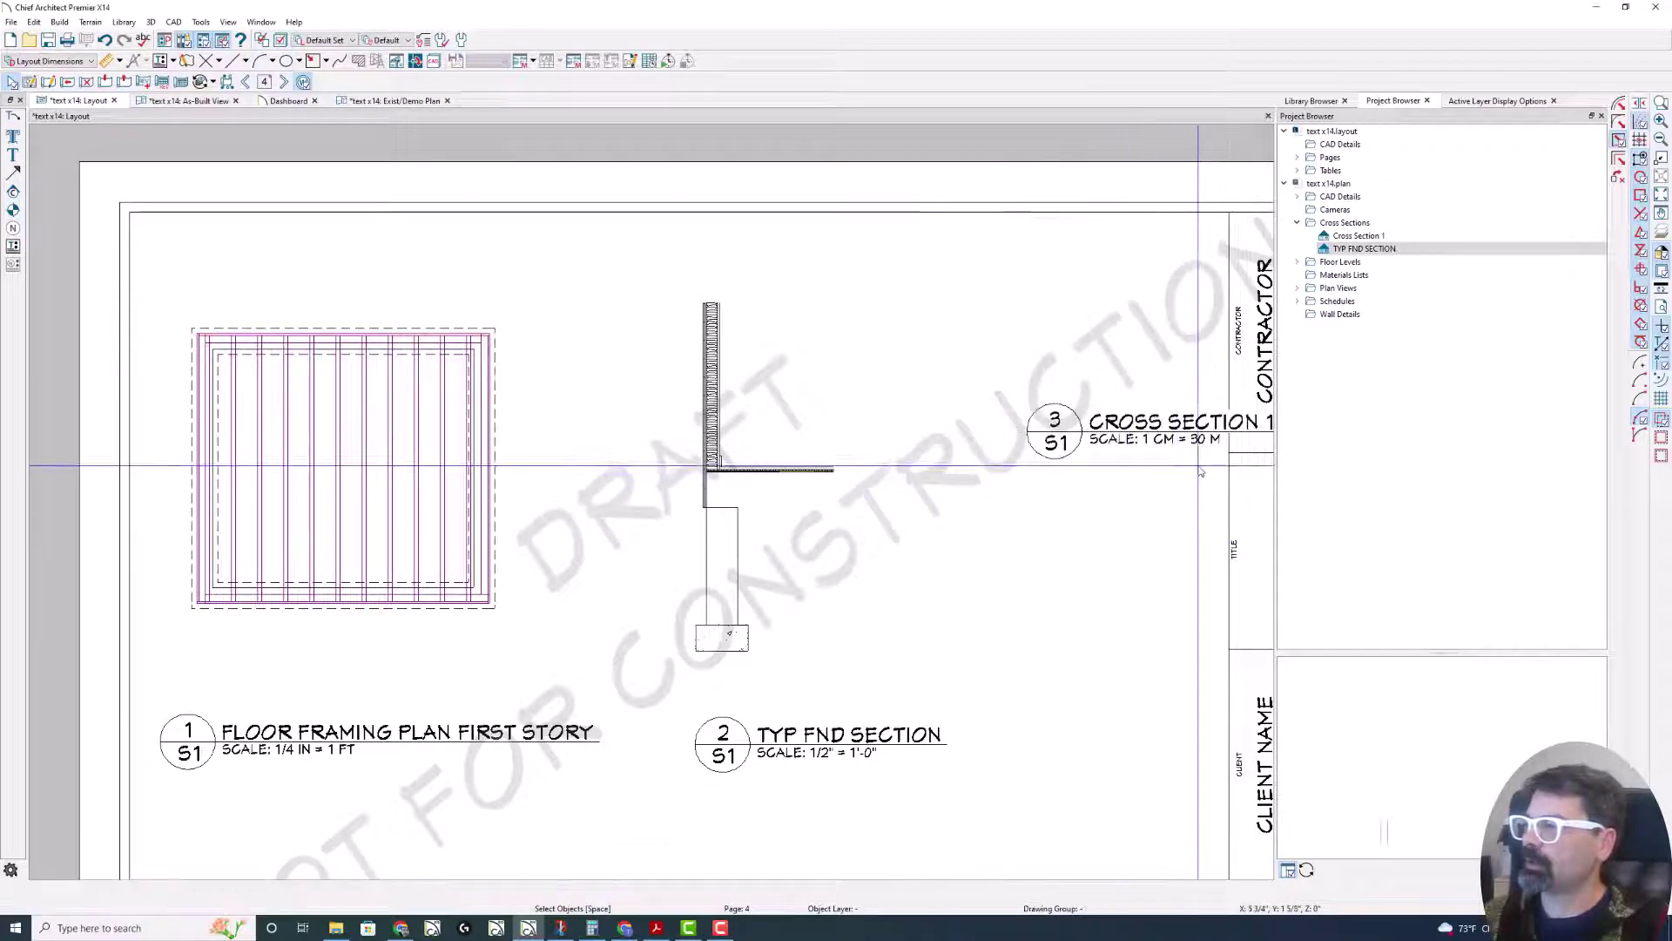
pyautogui.moveTo(1200, 470); pyautogui.dragTo(871, 438, button='middle')
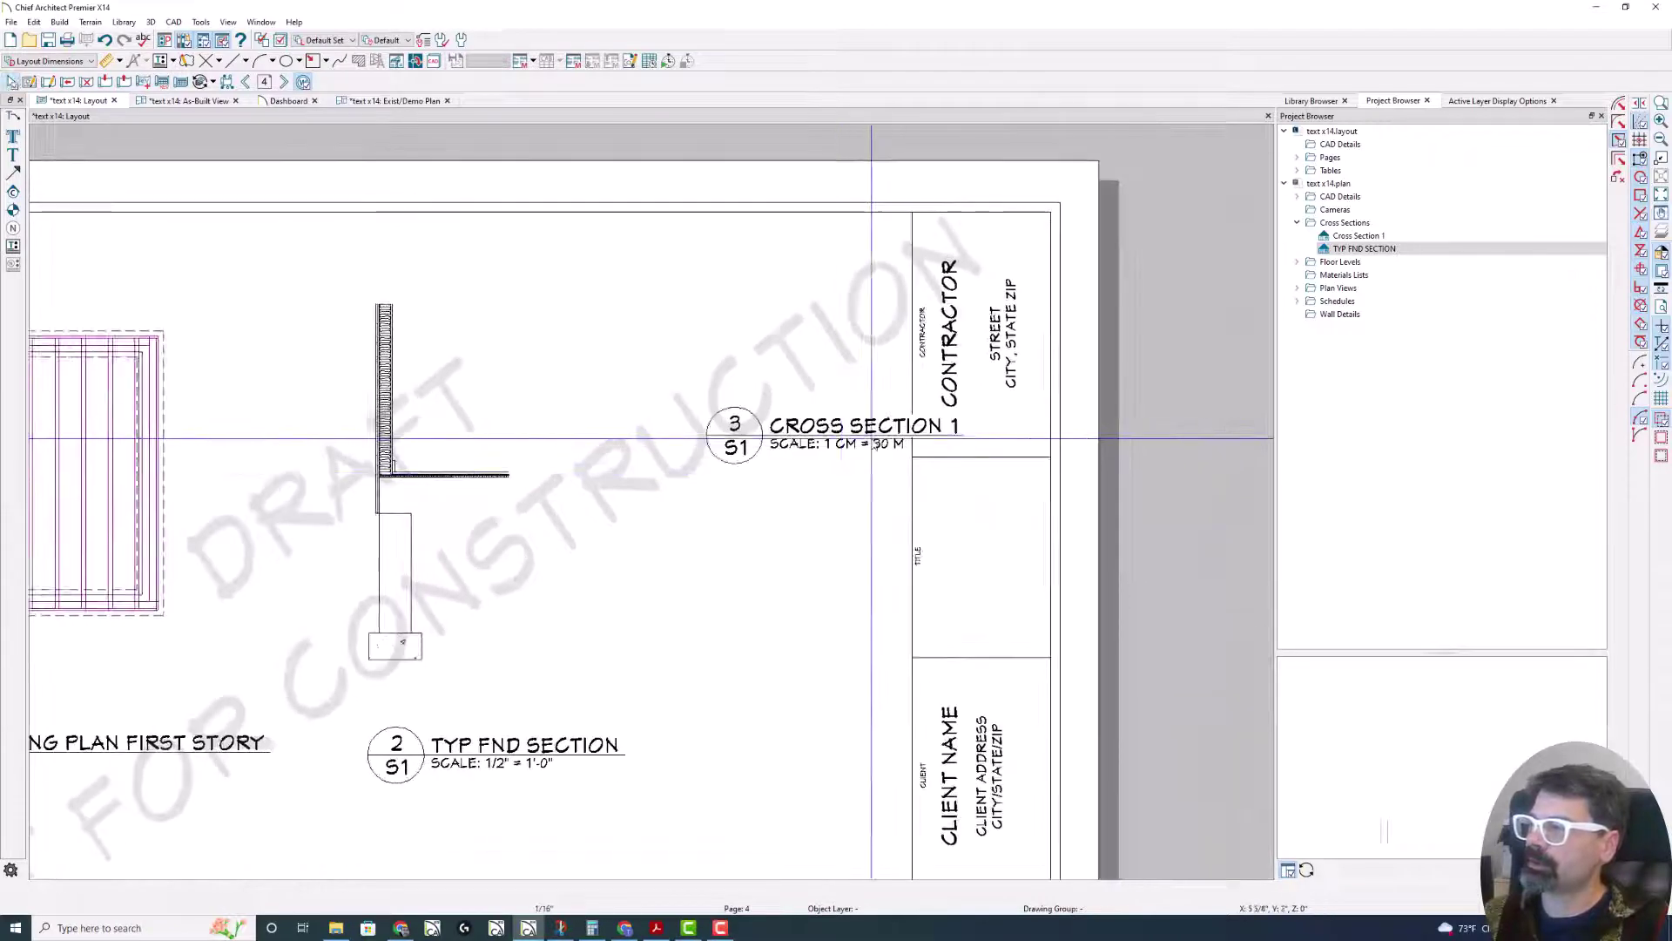
# - Set the Cross Section 1 layout box scale to 1 cm = 1 yd and deselect the box
pyautogui.click(727, 458)
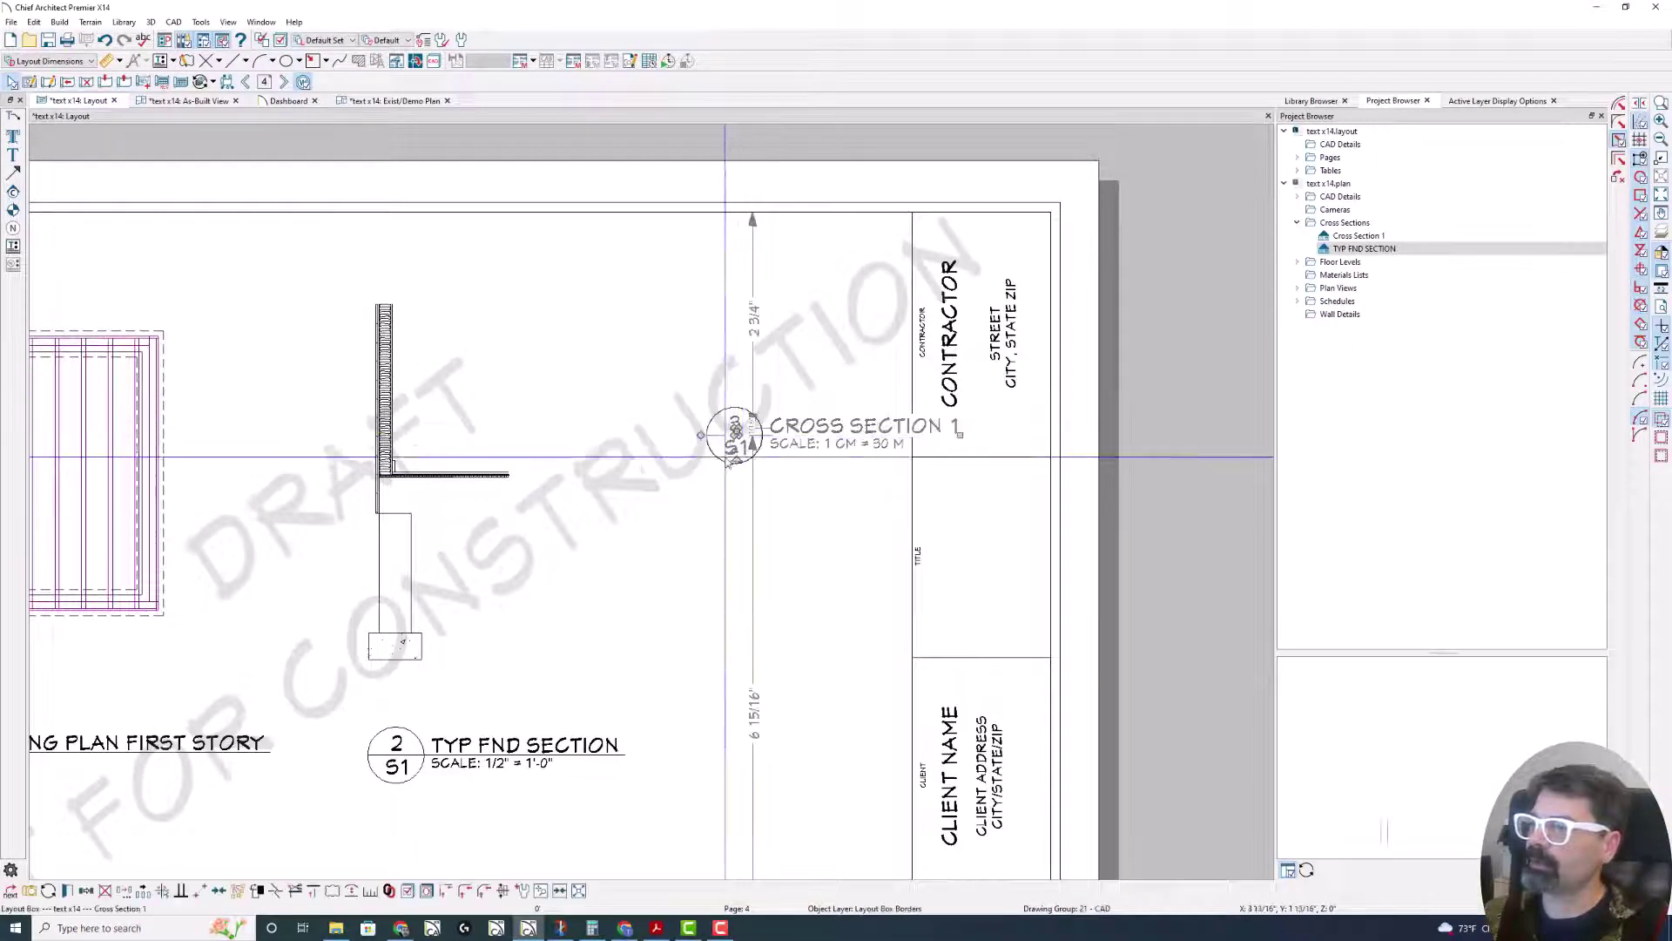
pyautogui.press('Escape')
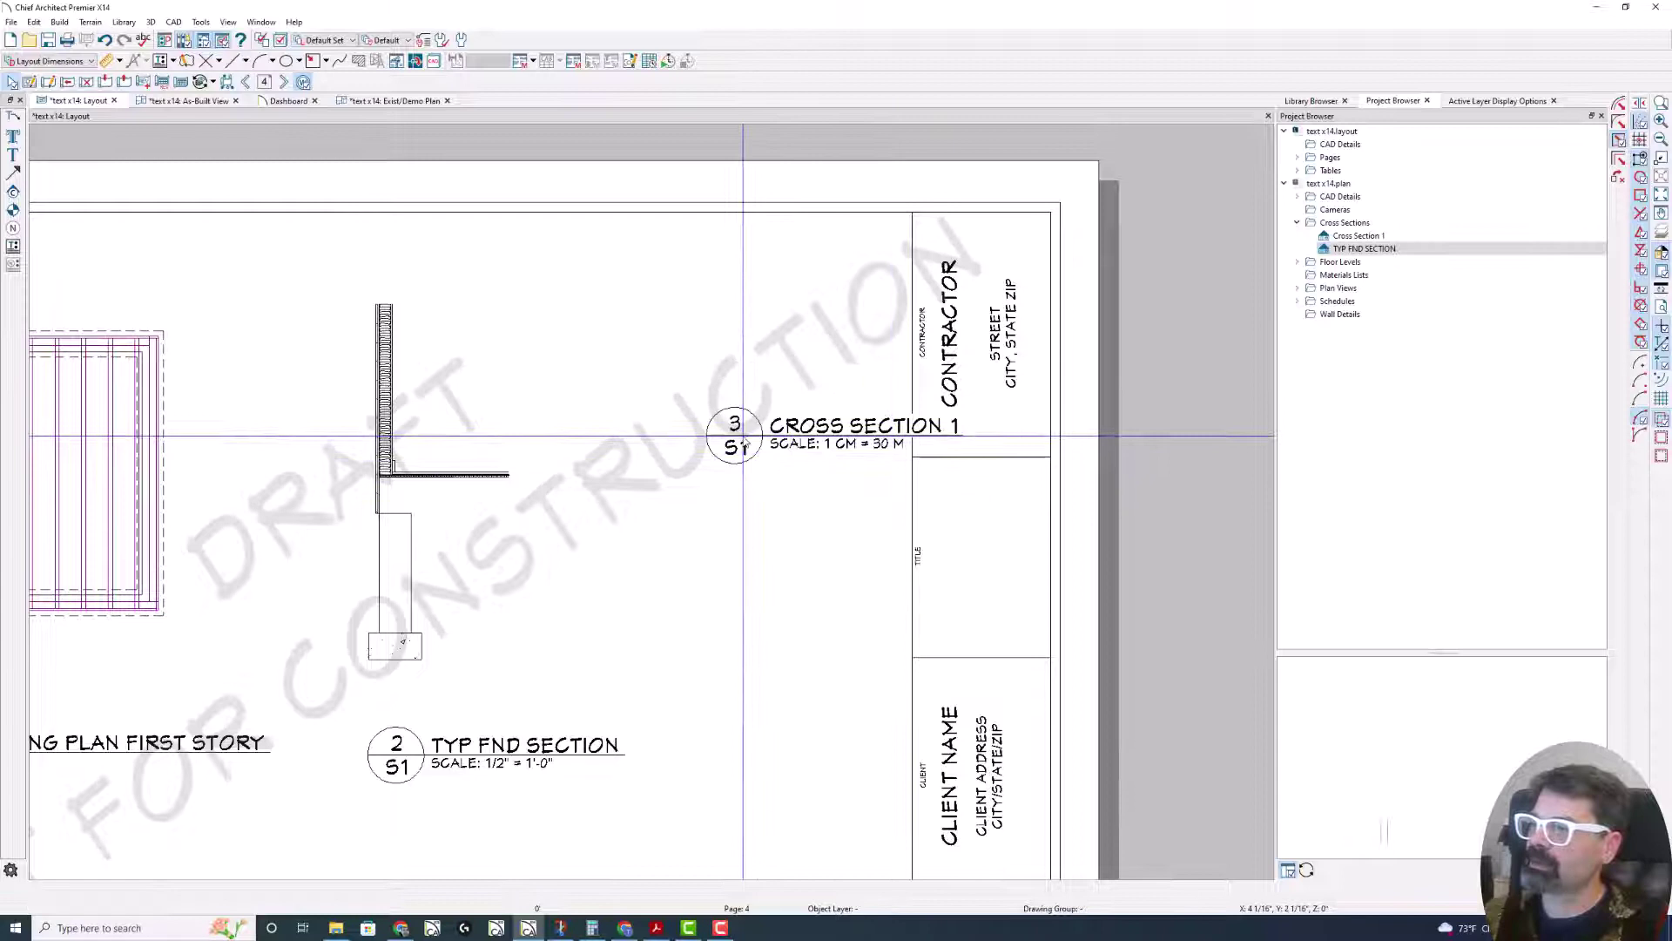
pyautogui.doubleClick(744, 444)
pyautogui.click(418, 103)
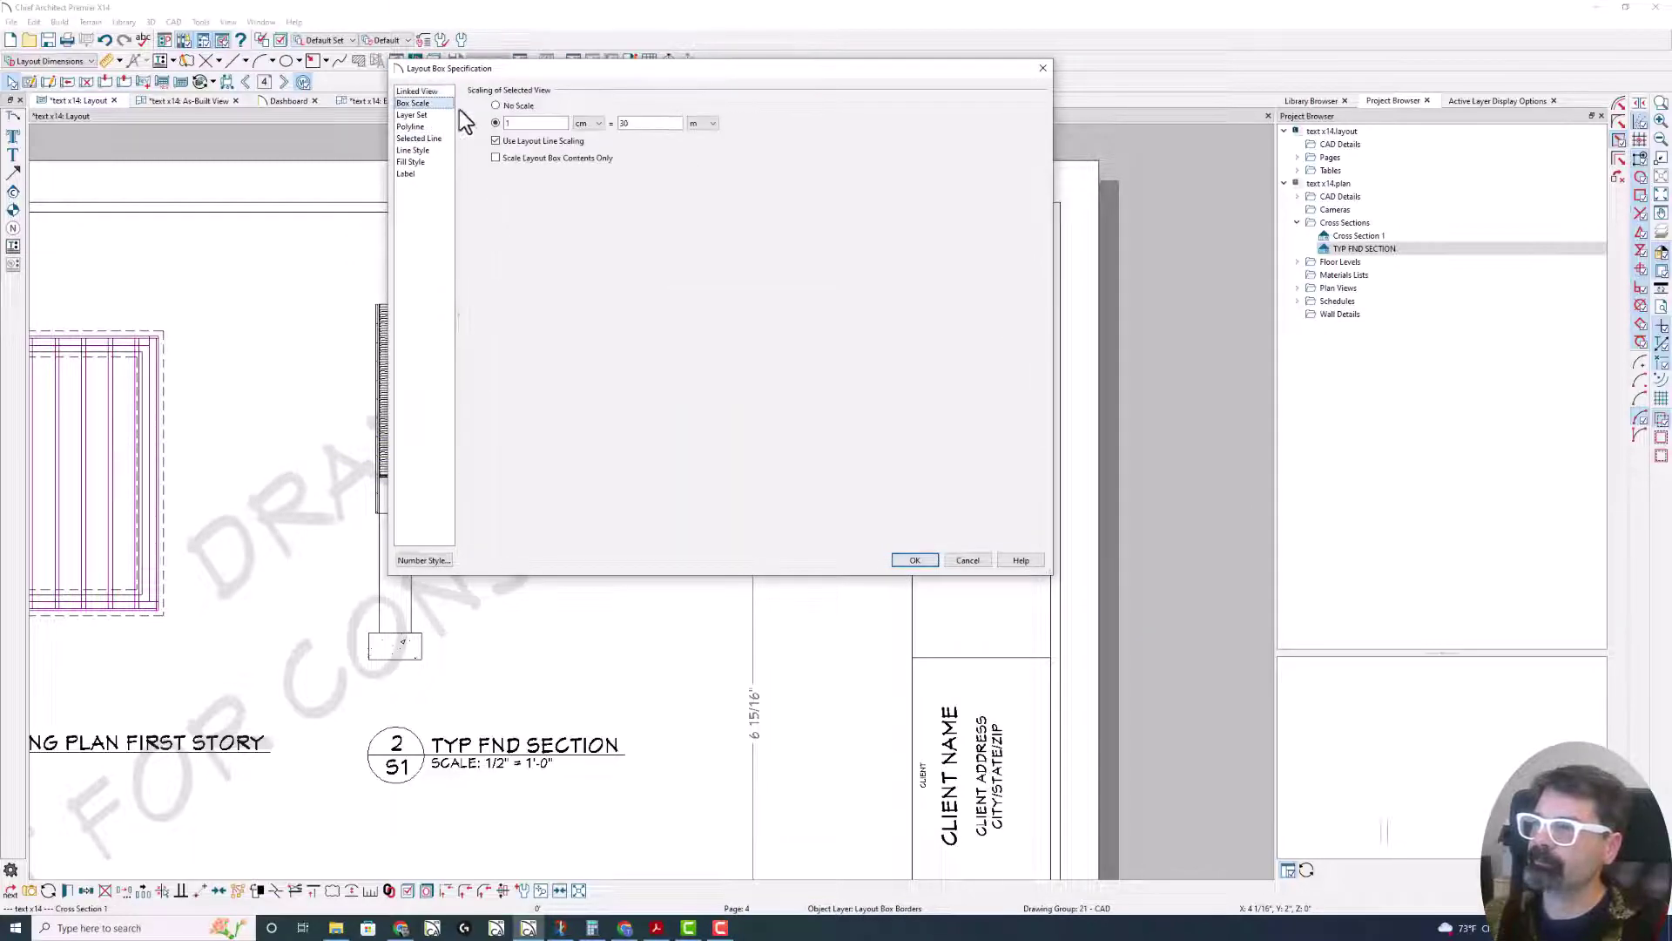
pyautogui.click(702, 123)
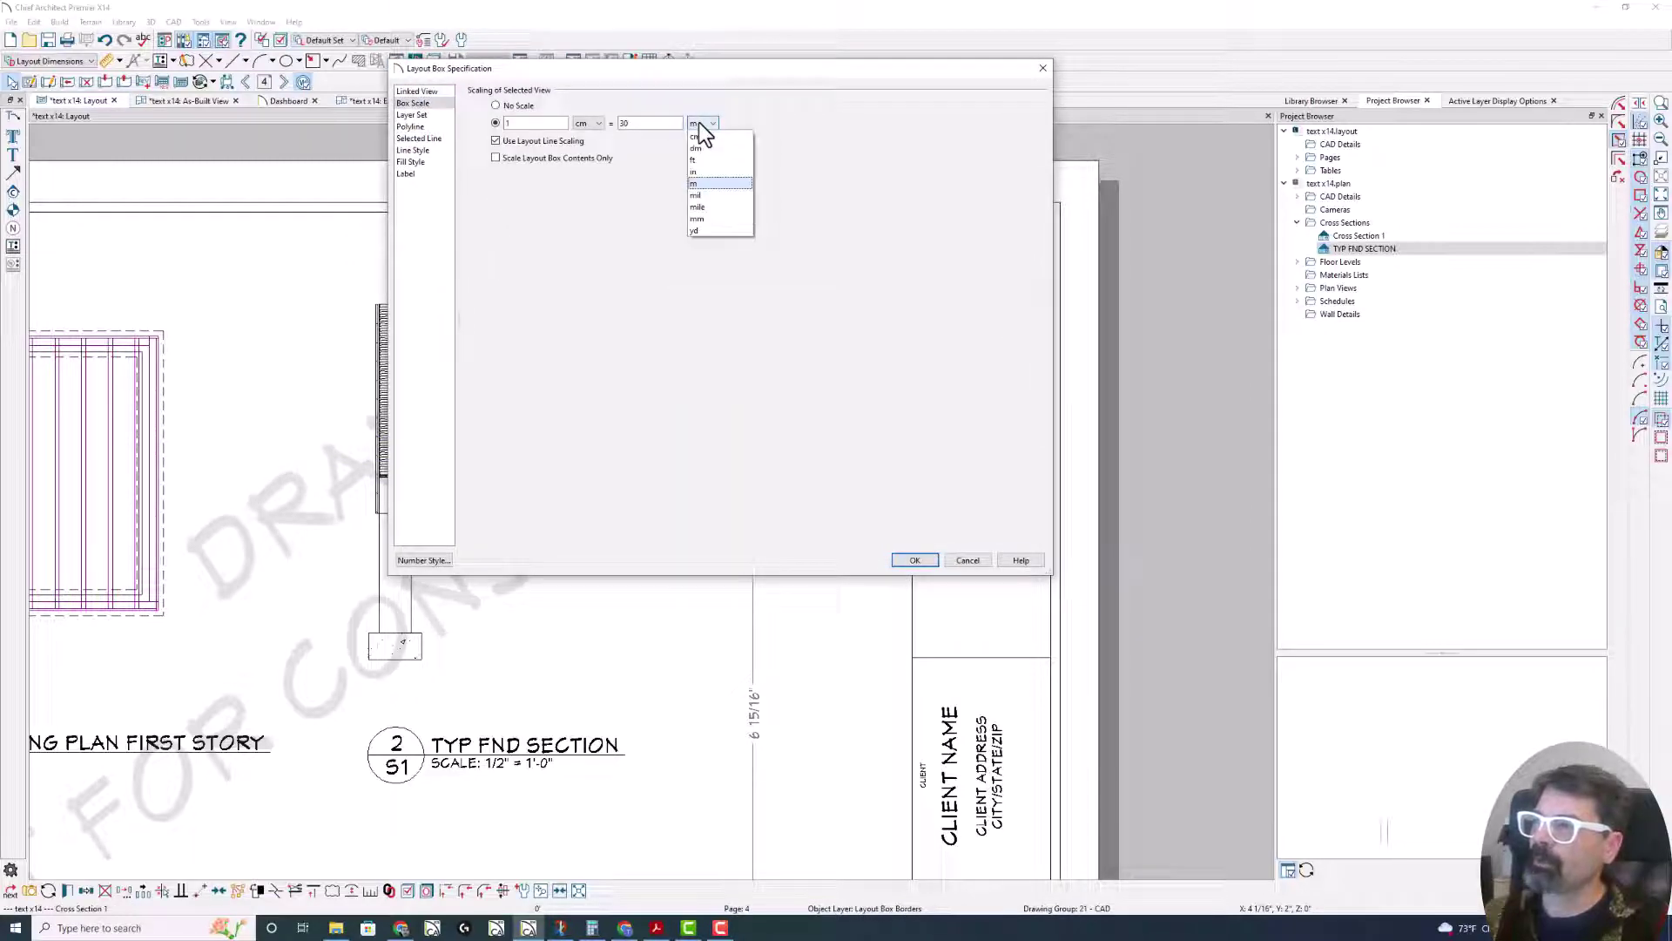
pyautogui.click(710, 229)
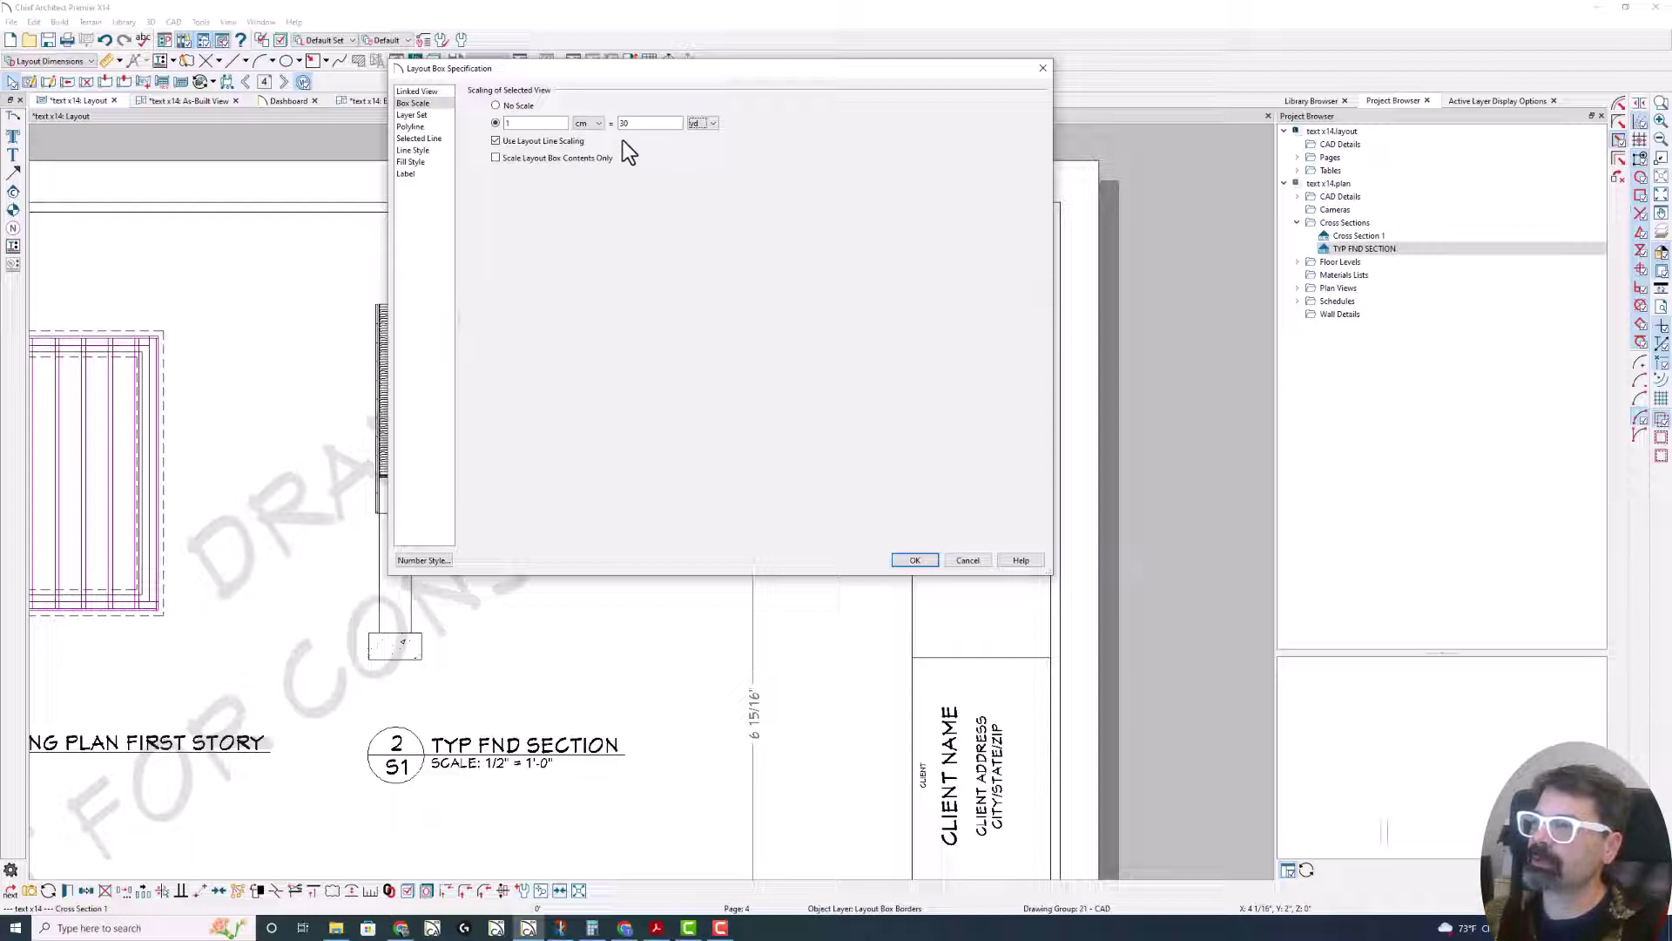
pyautogui.doubleClick(640, 122)
pyautogui.write('1')
pyautogui.press('Return')
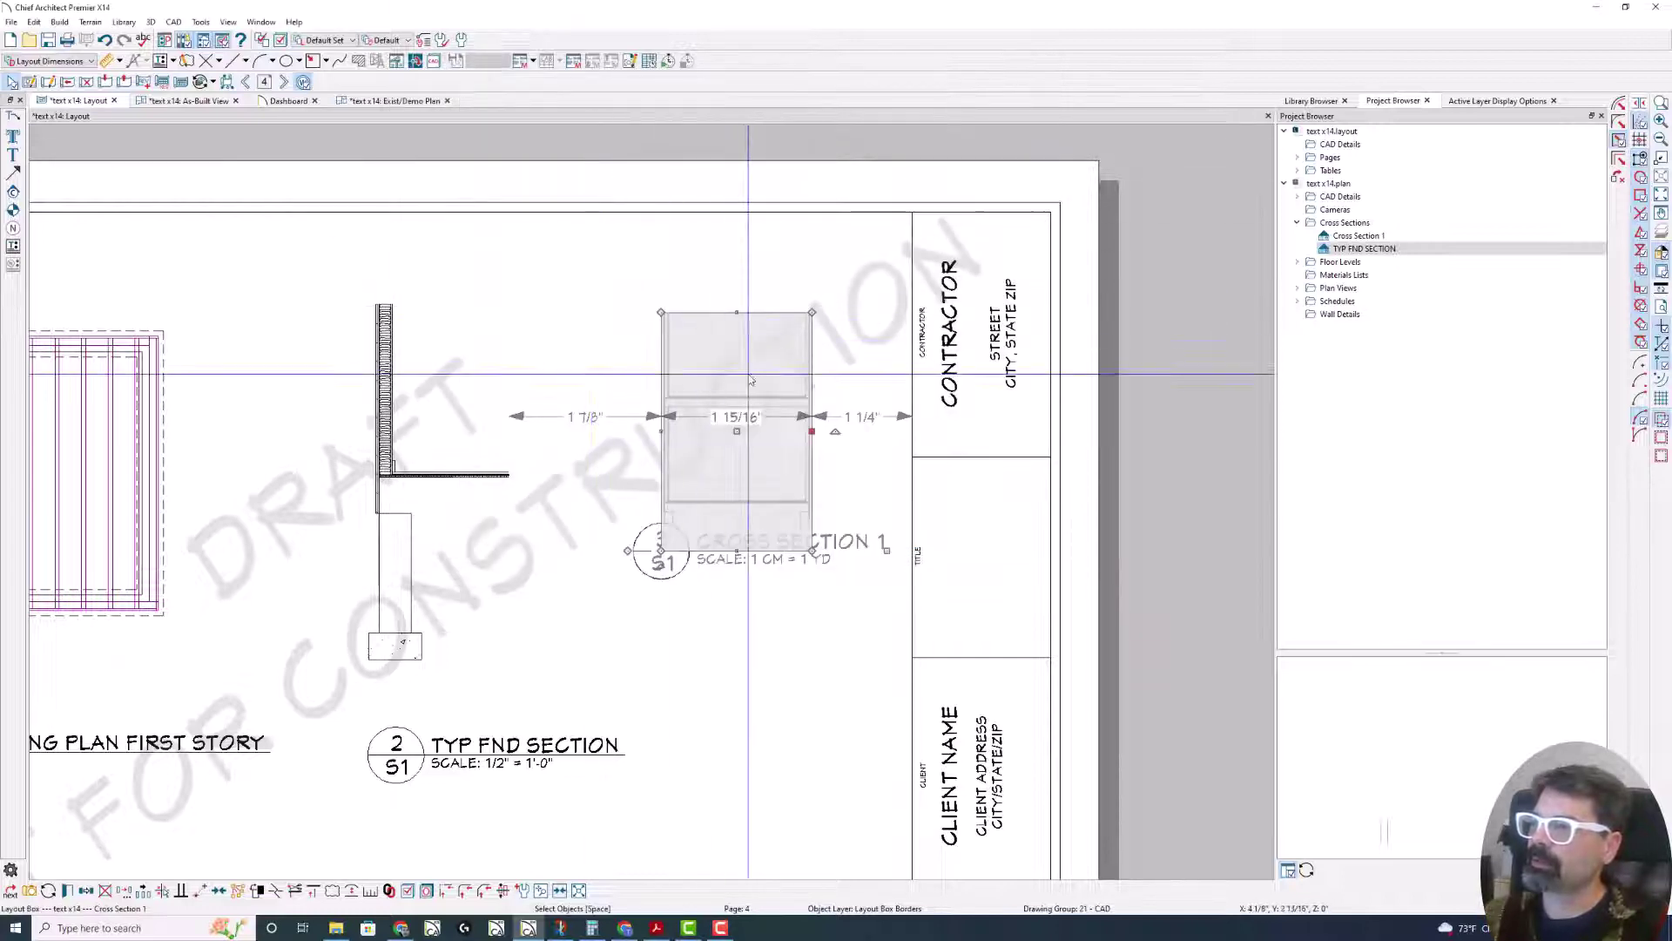
pyautogui.press('Escape')
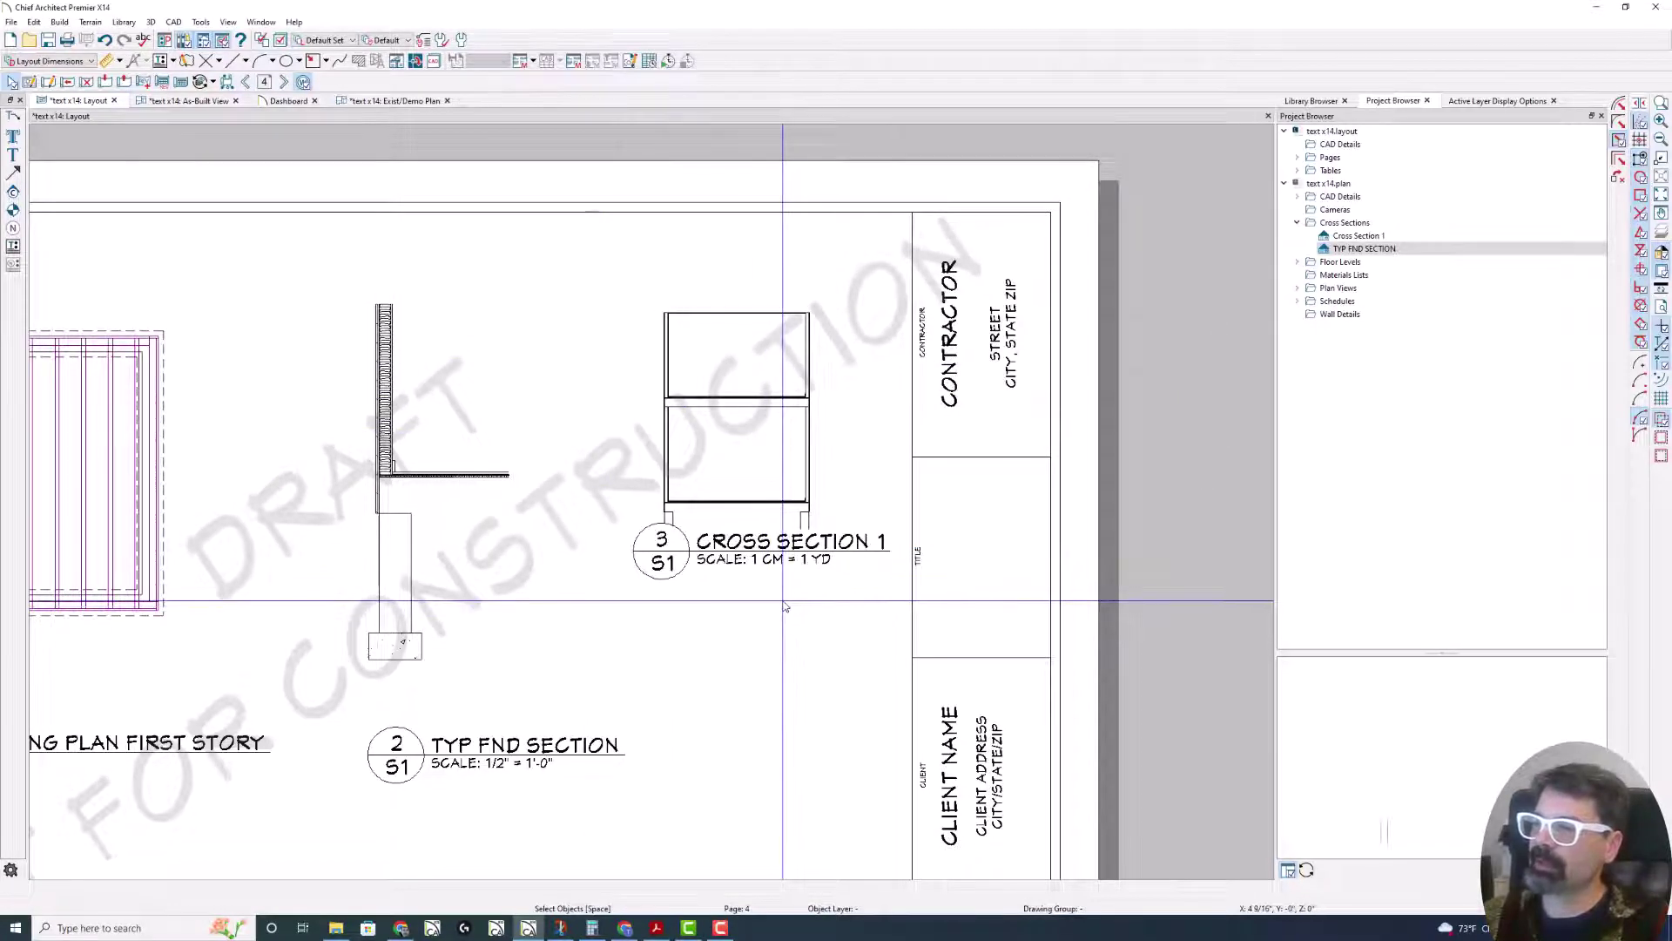
# - Set the Cross Section 1 layout box scale to 1 cm = 1 ft
pyautogui.click(780, 551)
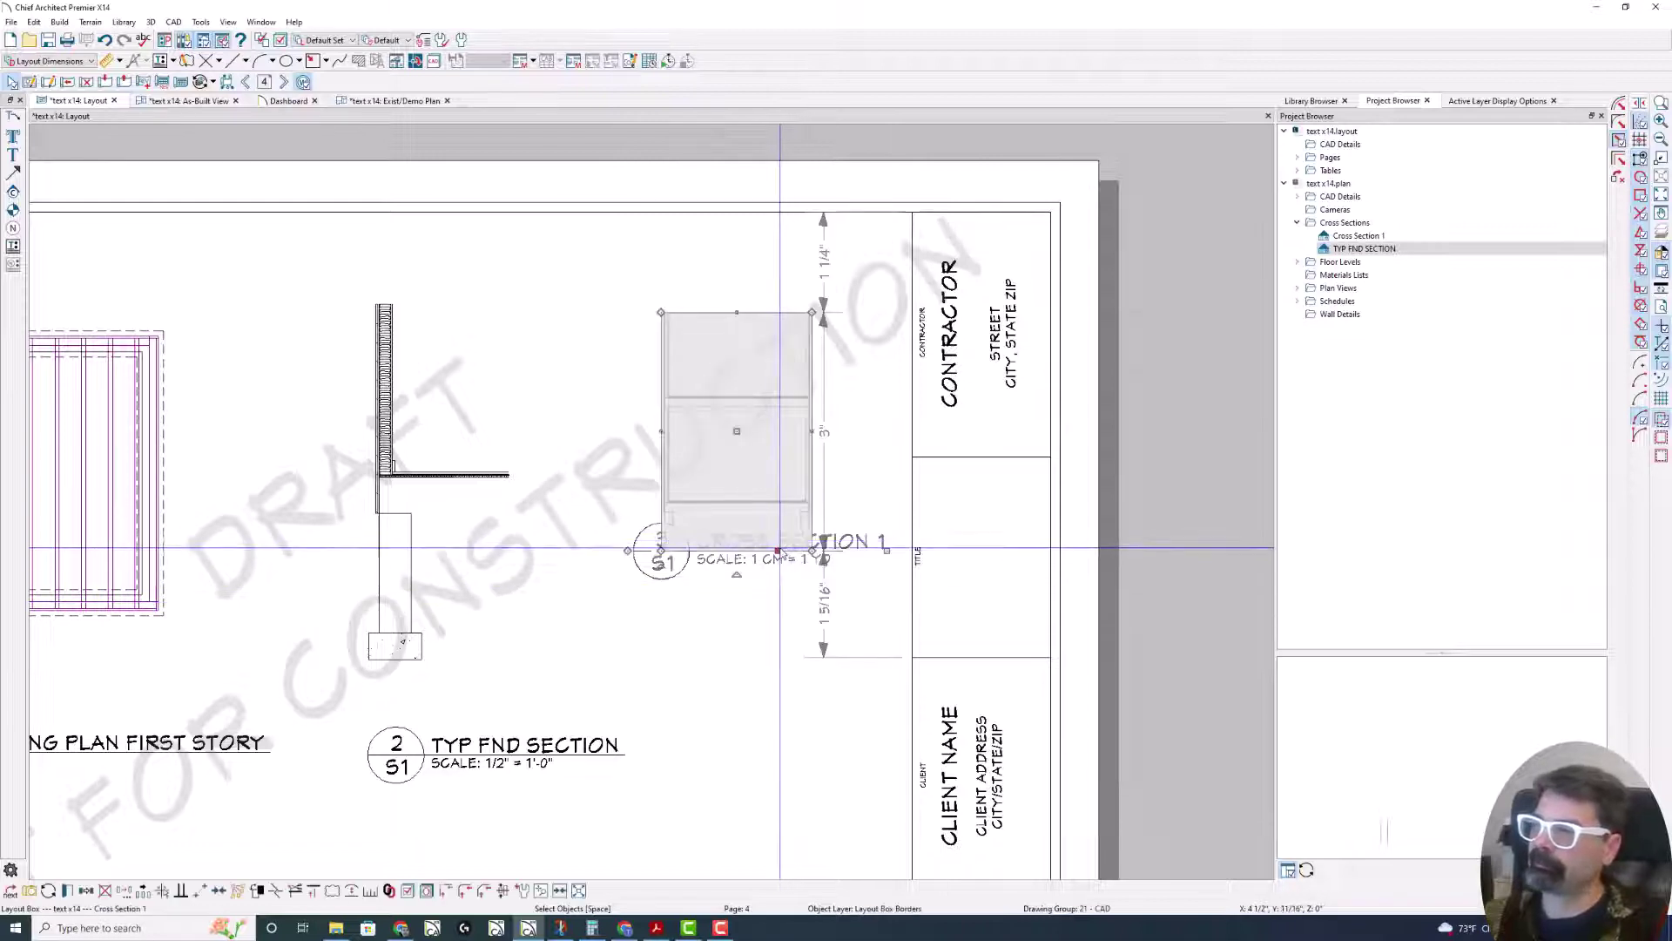
pyautogui.doubleClick(780, 553)
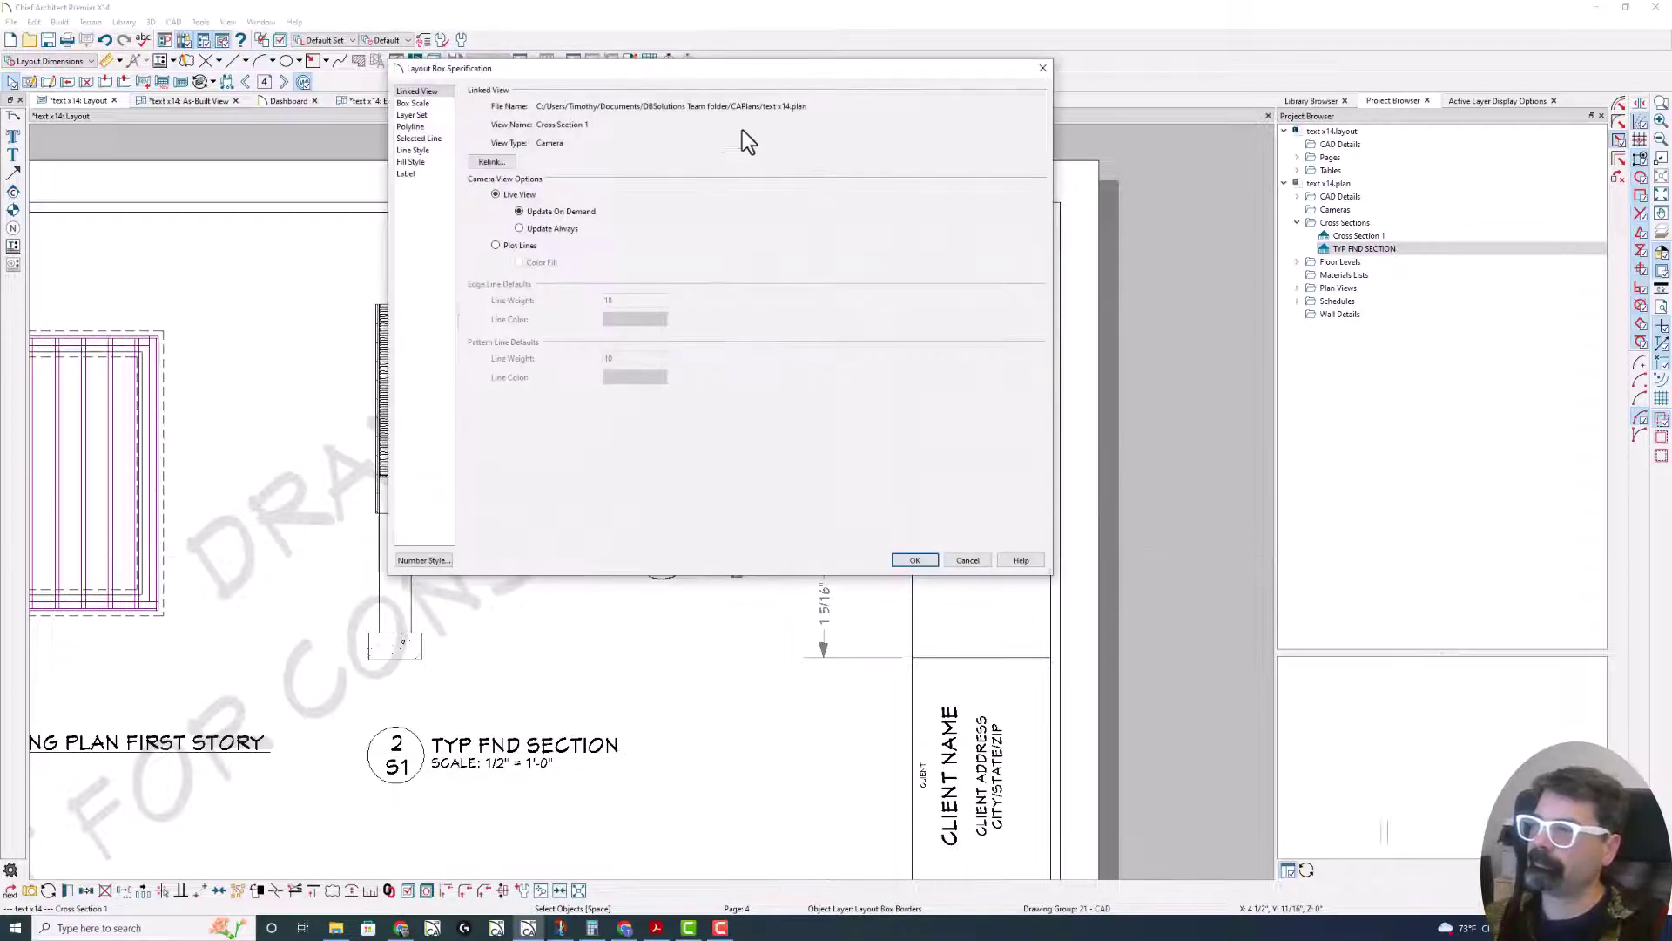
pyautogui.click(429, 104)
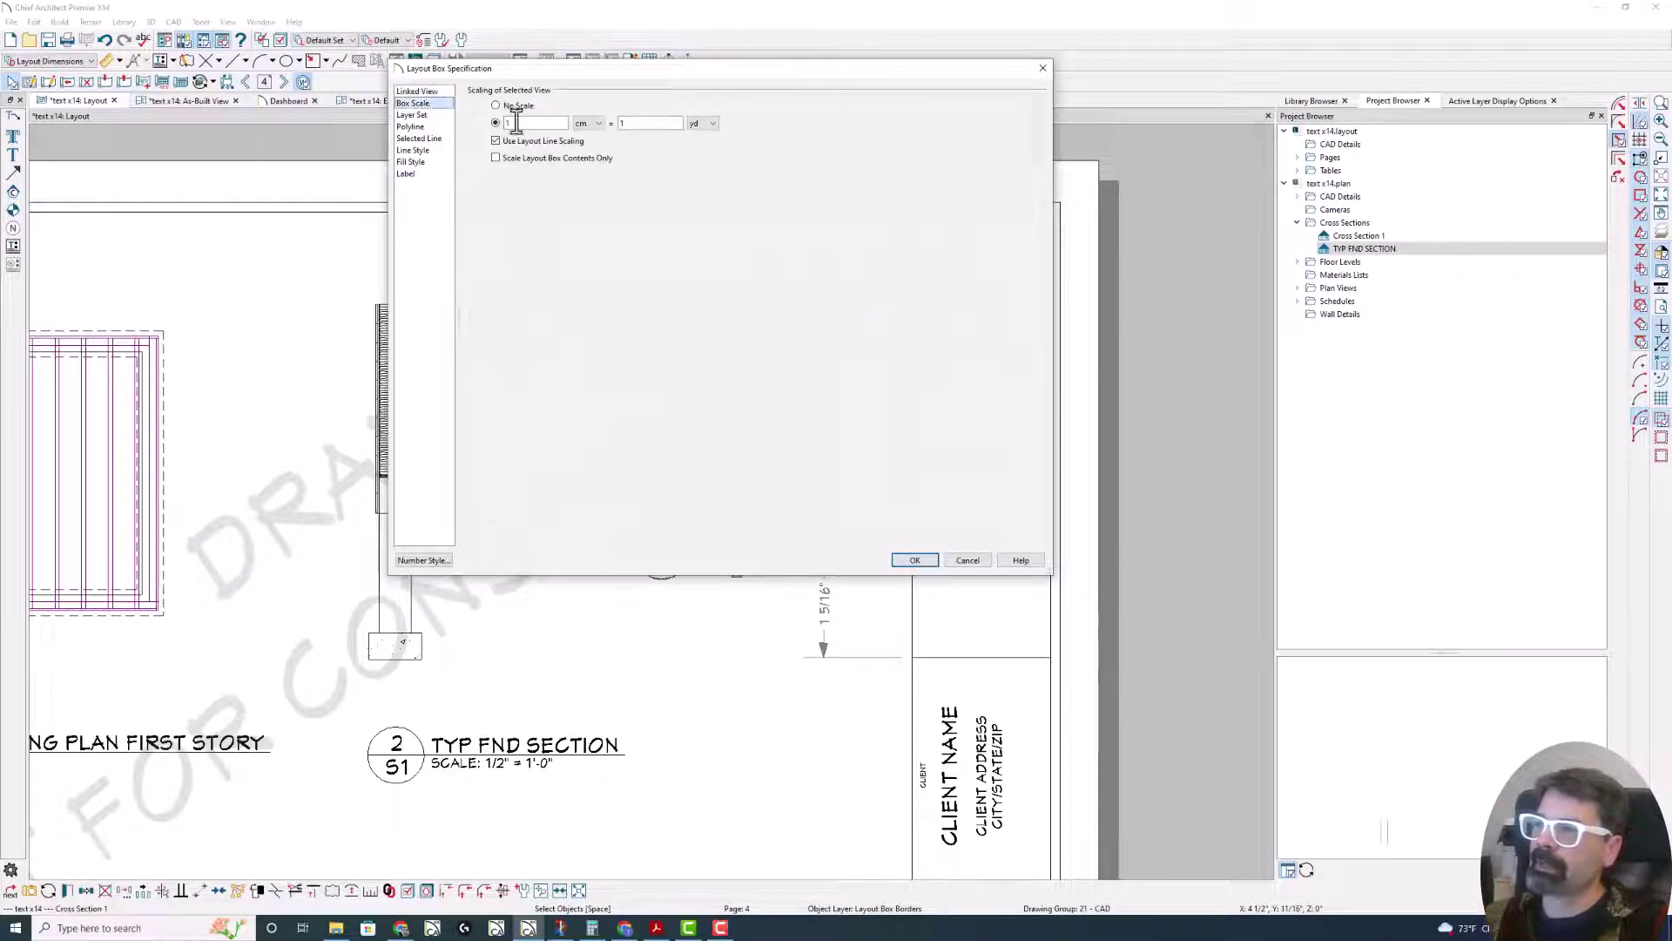
pyautogui.click(592, 126)
pyautogui.click(644, 123)
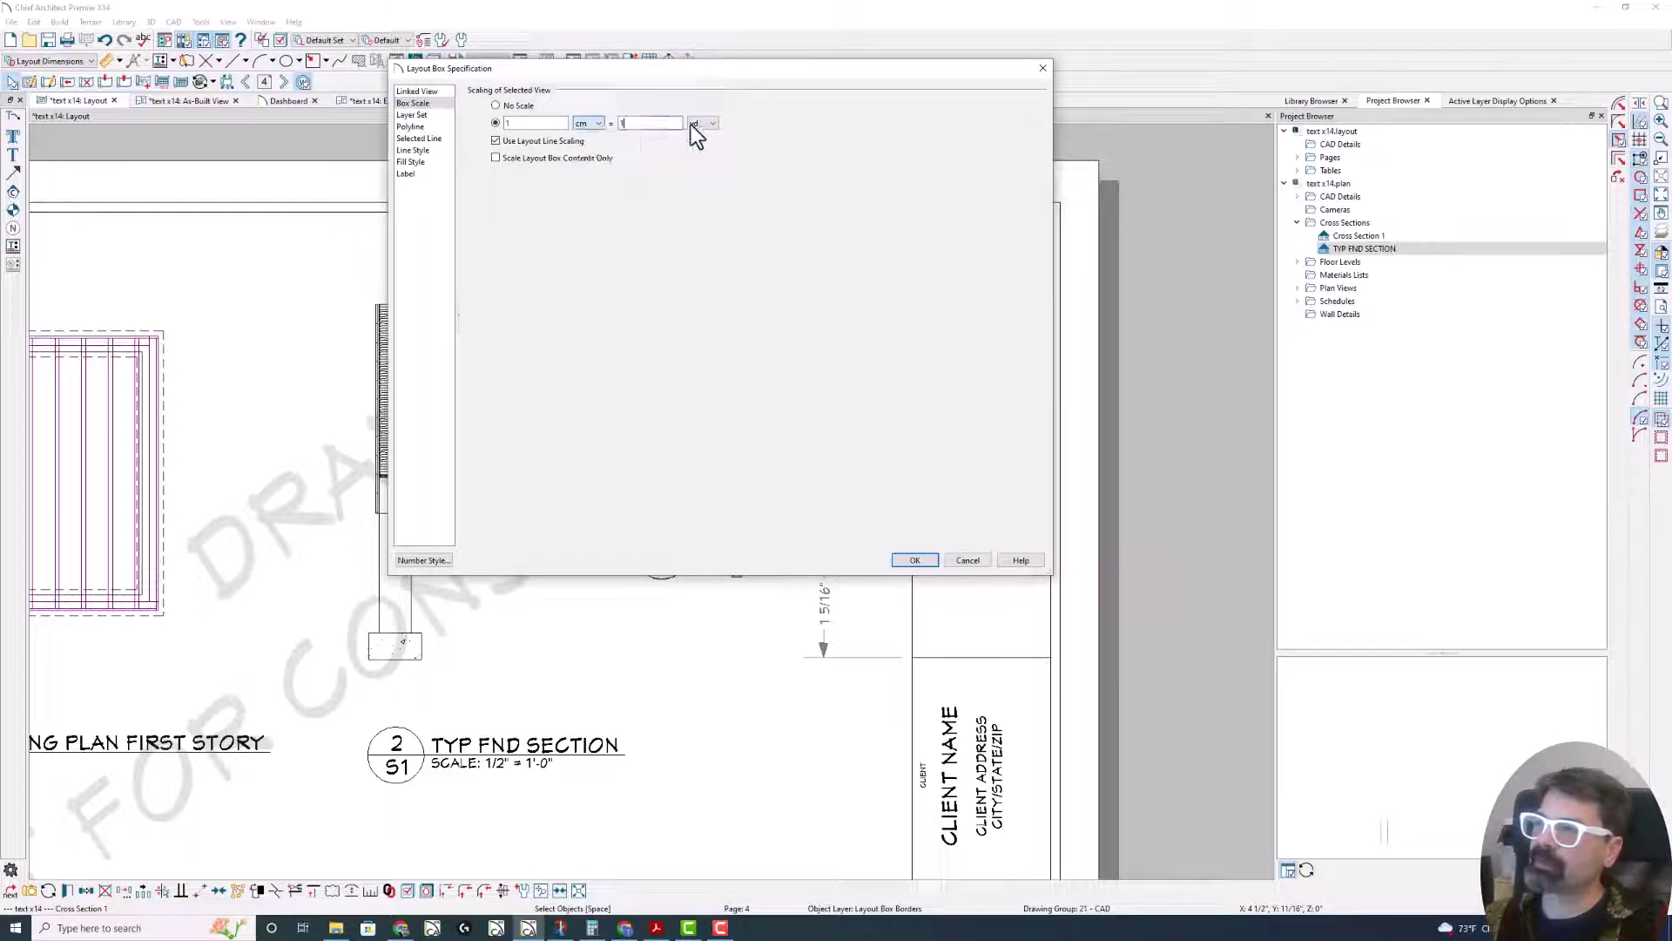
pyautogui.click(697, 124)
pyautogui.click(708, 159)
pyautogui.press('Return')
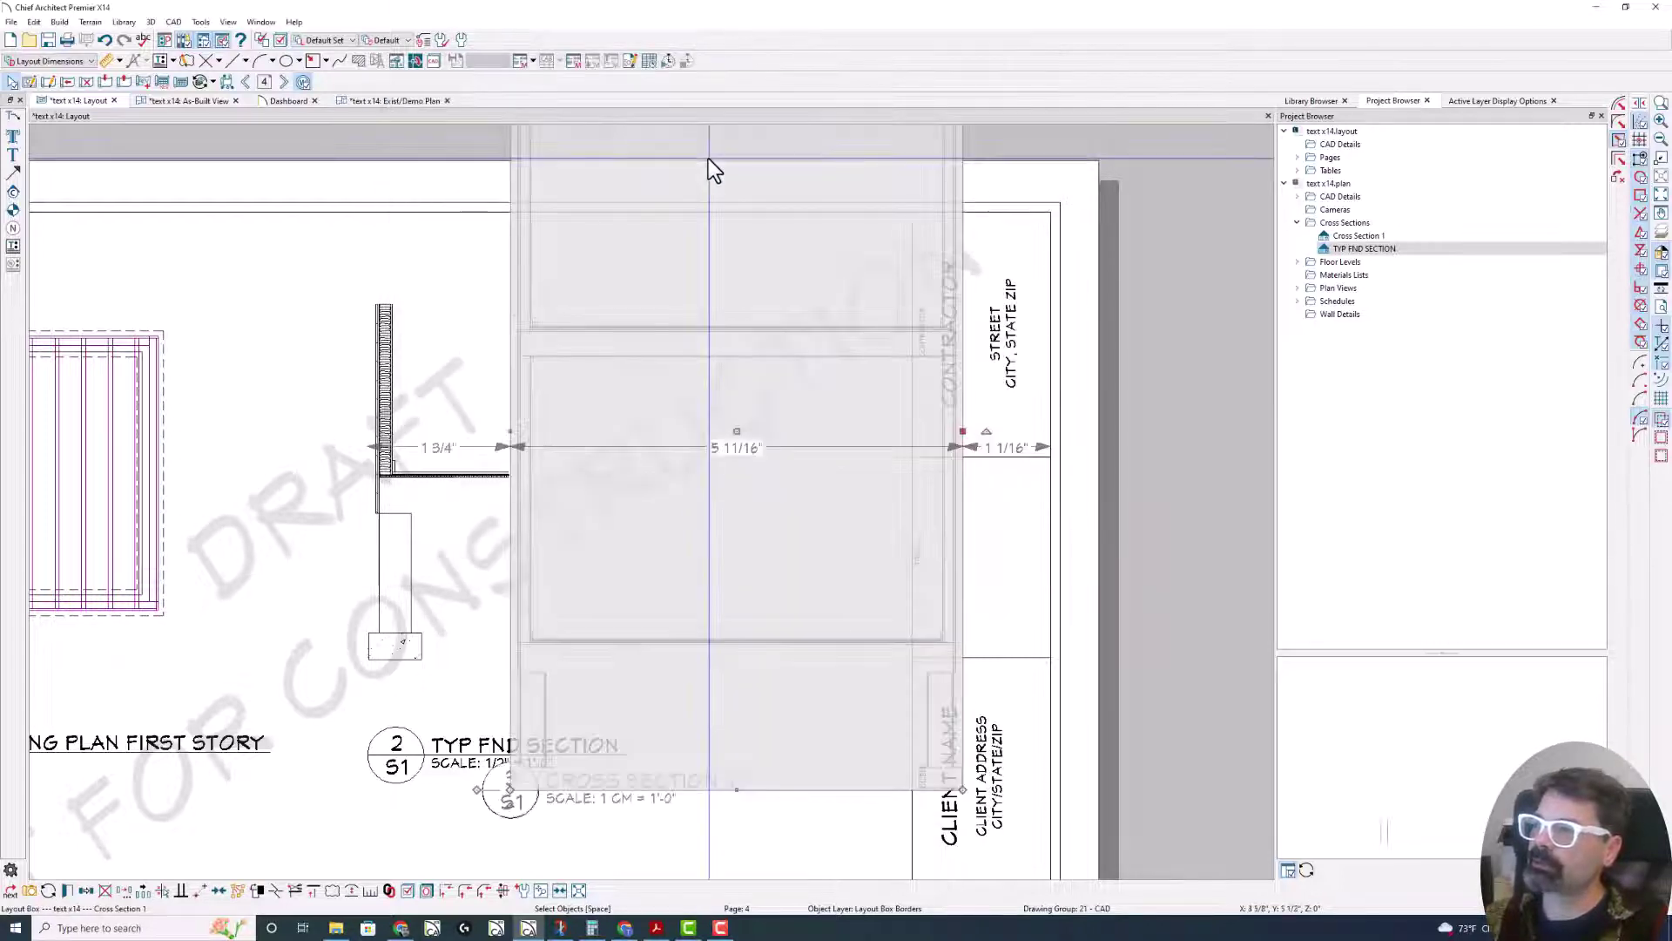
# - Move the enlarged Cross Section 1 layout box upward, clear of the TYP FND SECTION label, and check its scale label
pyautogui.scroll(-2, 746, 427)
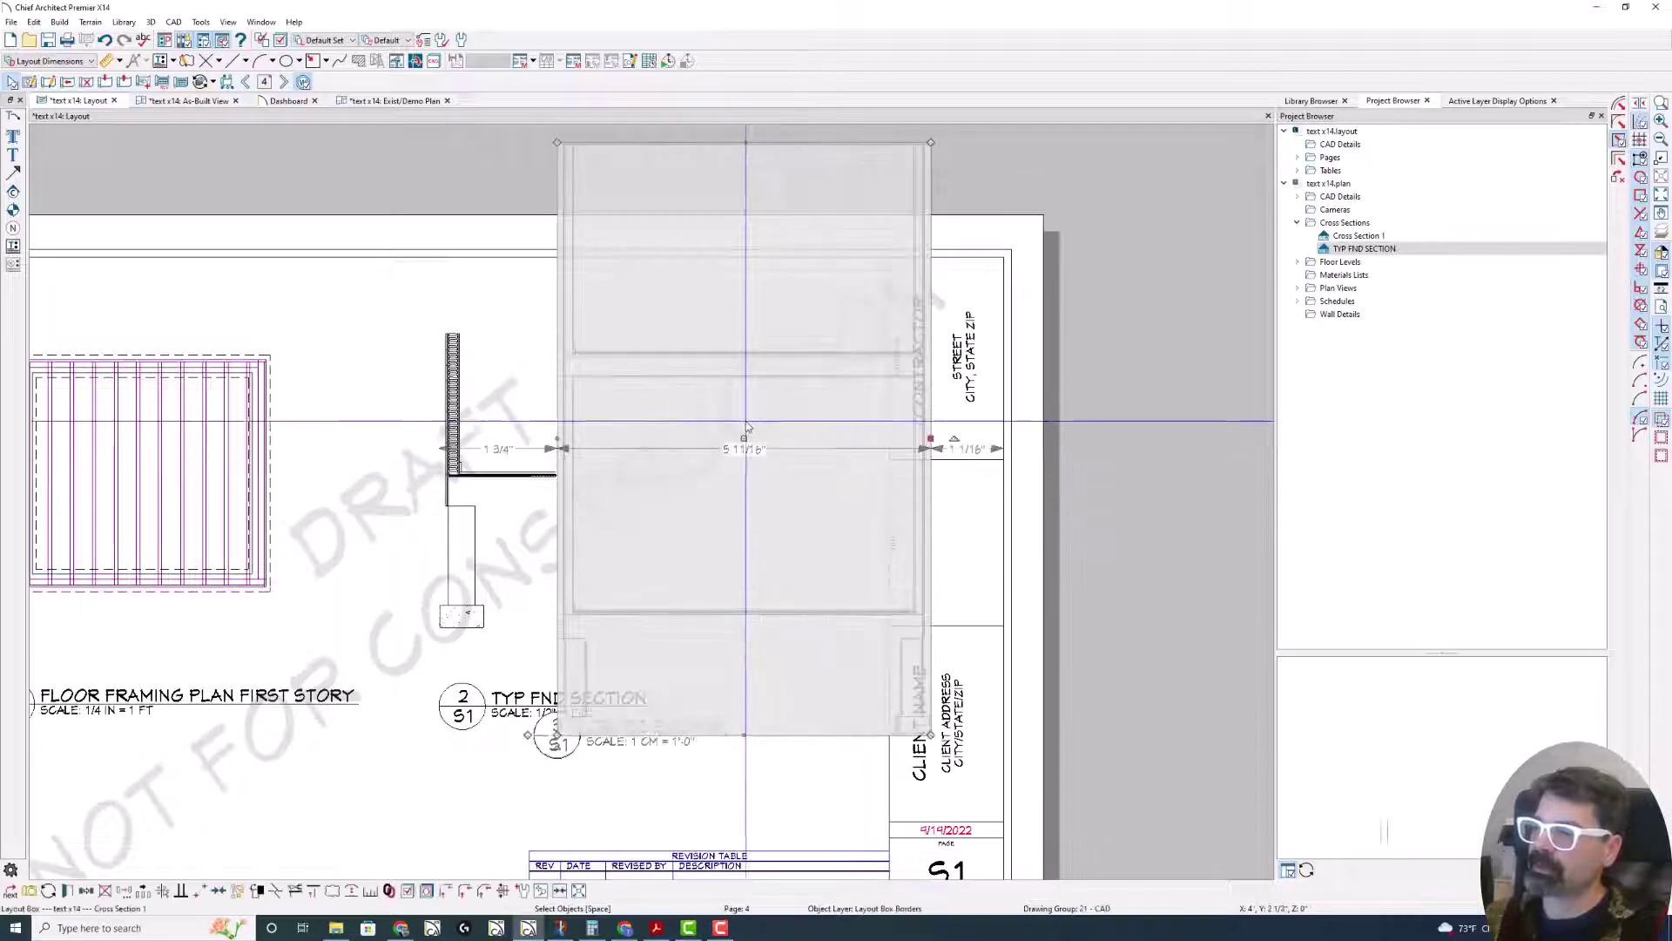
pyautogui.moveTo(747, 427); pyautogui.dragTo(754, 296)
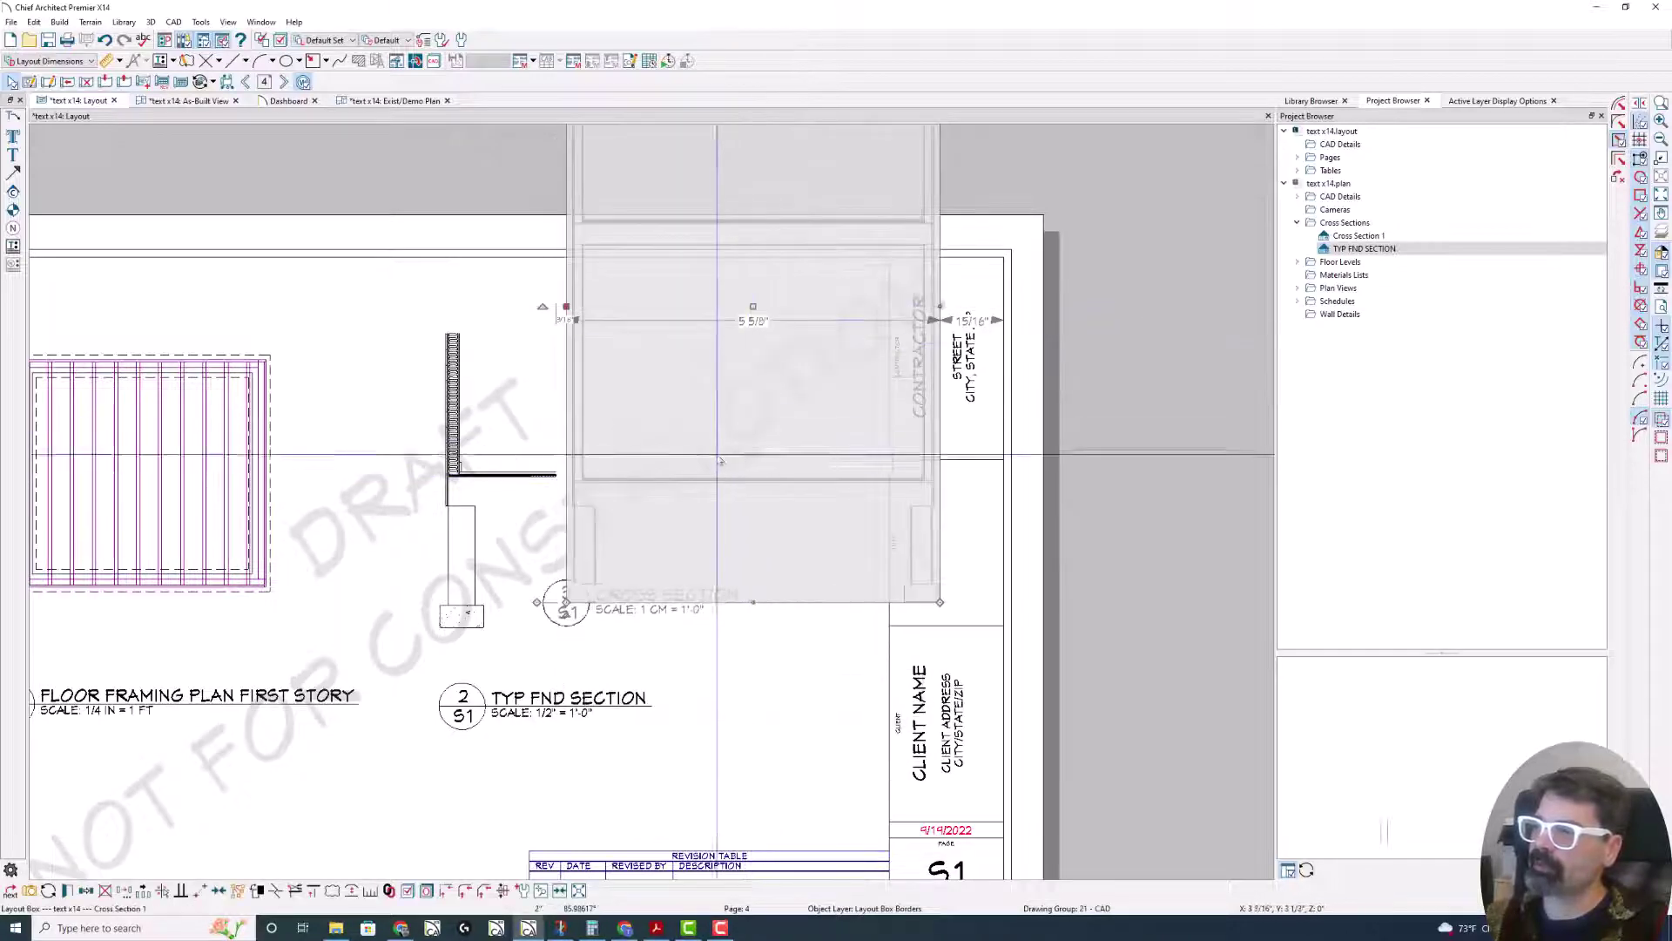
pyautogui.click(676, 616)
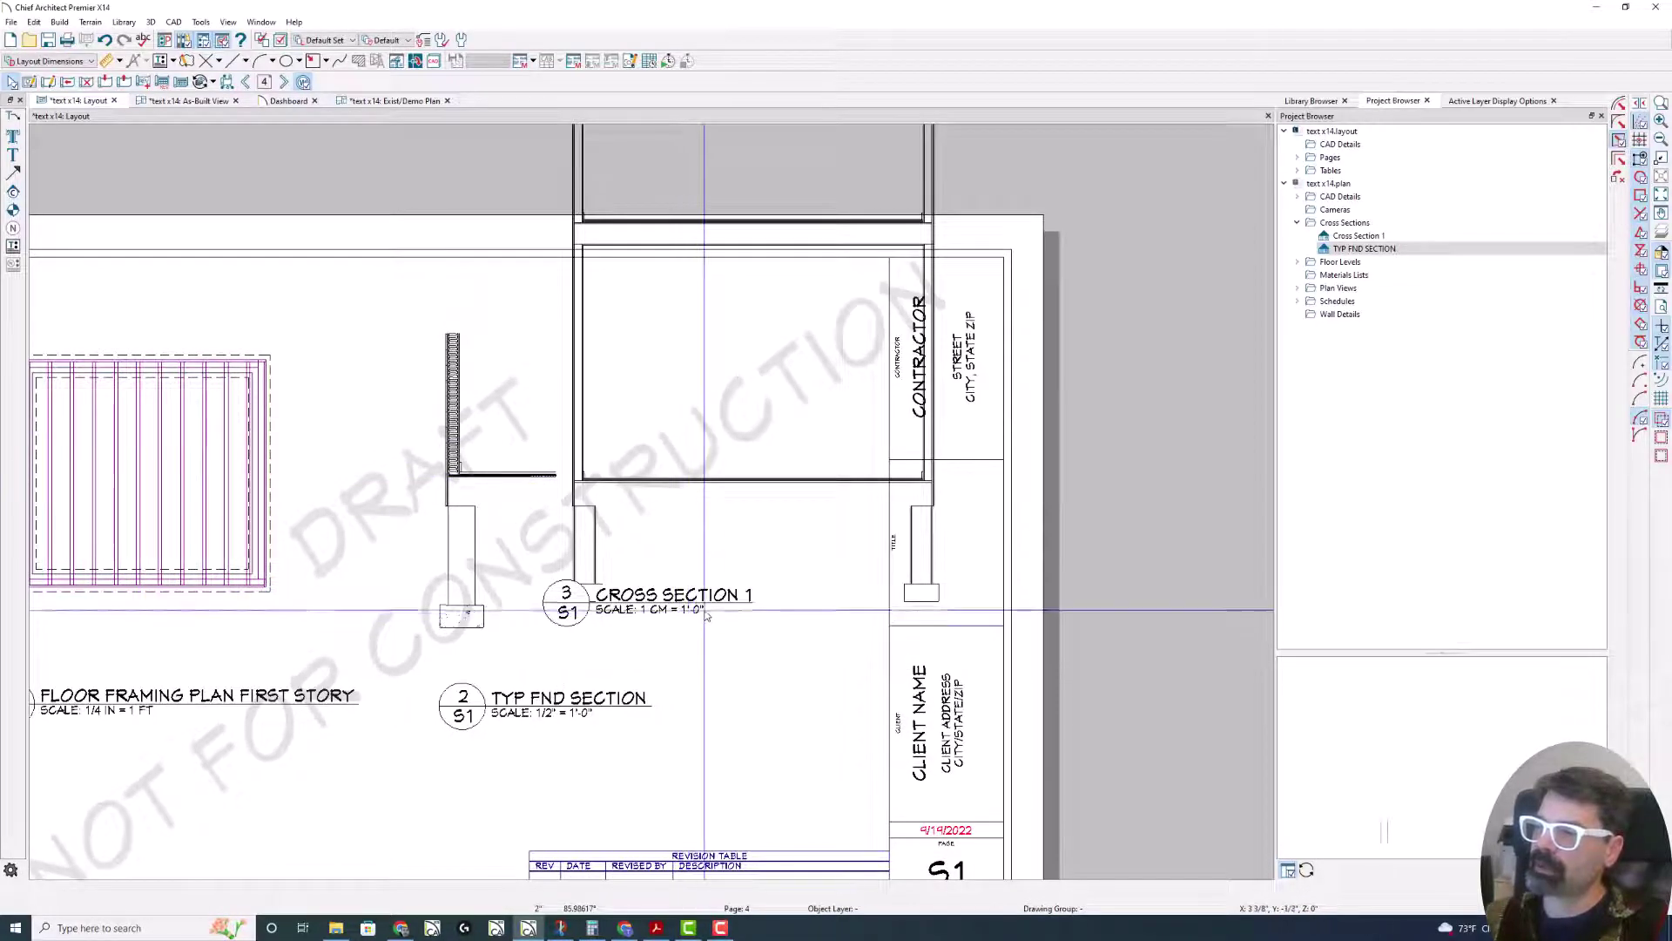
pyautogui.click(767, 521)
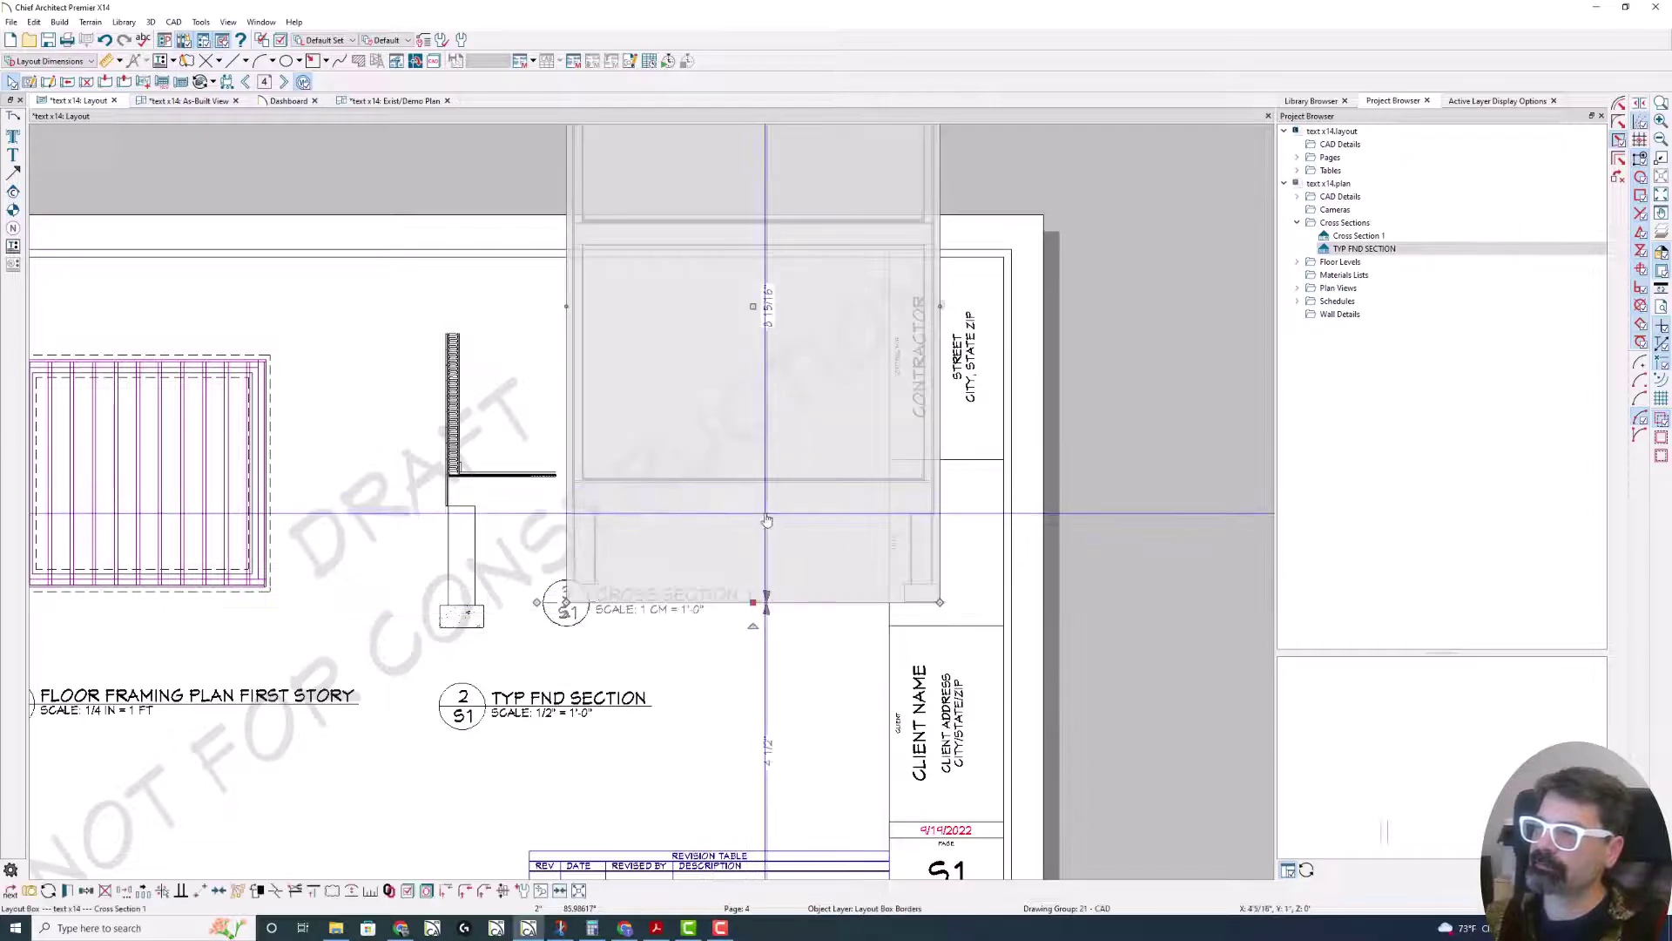
pyautogui.scroll(-2, 767, 521)
pyautogui.click(768, 520)
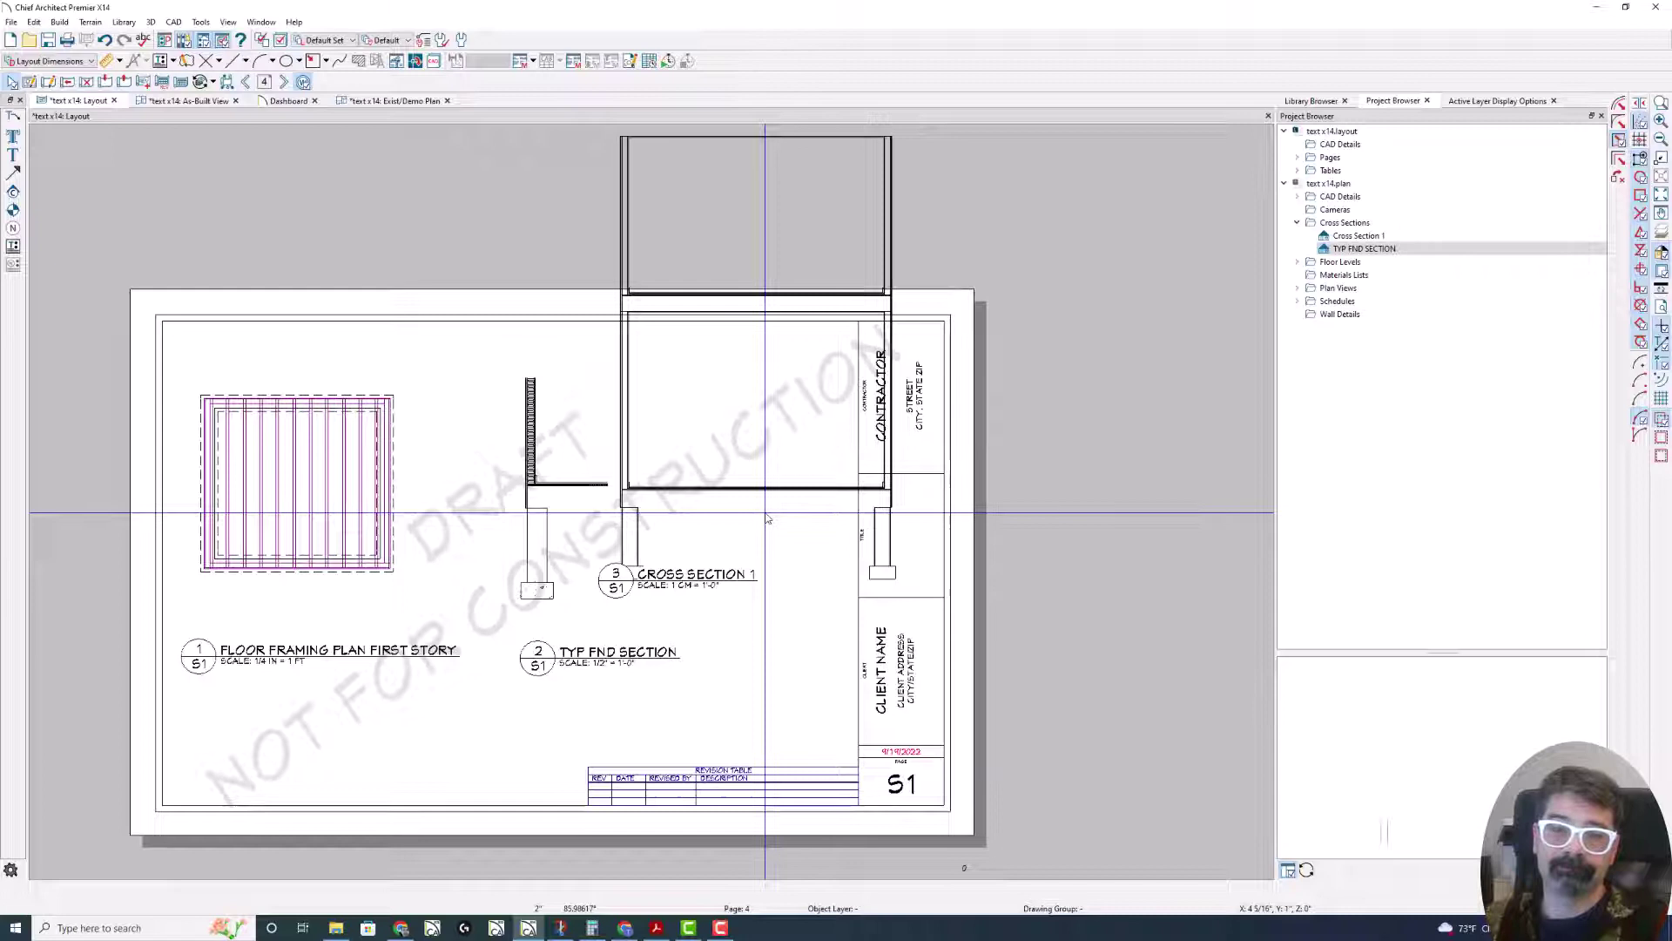
# - Set the Cross Section 1 layout box to No Scale
pyautogui.doubleClick(779, 514)
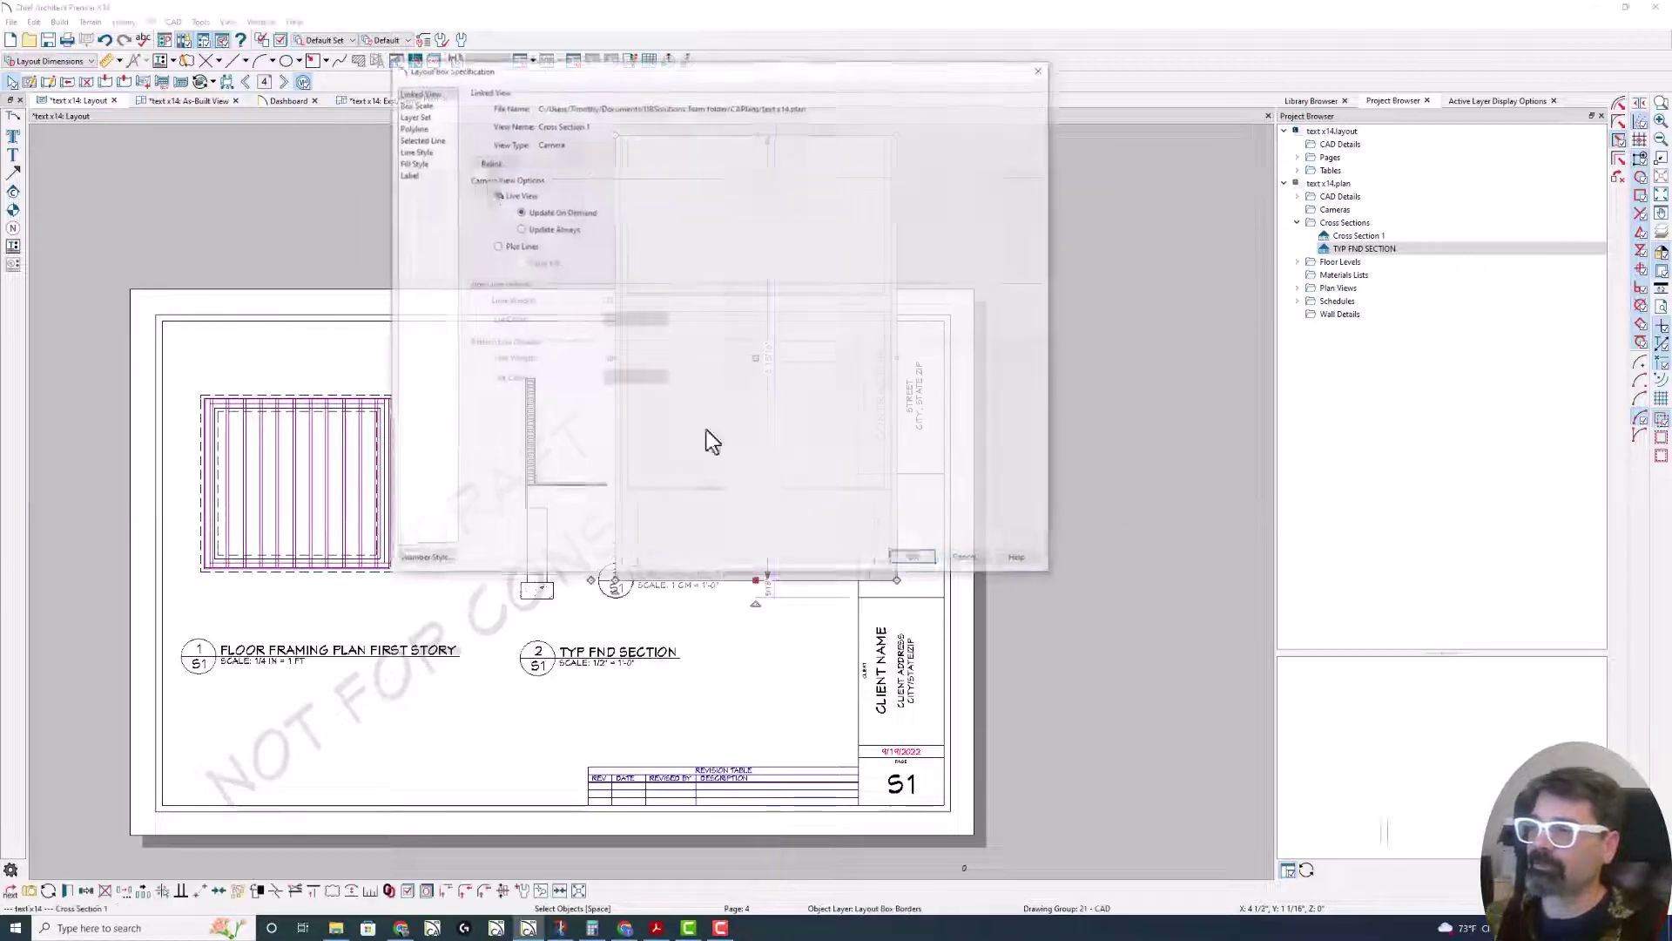
pyautogui.click(417, 103)
pyautogui.press('Return')
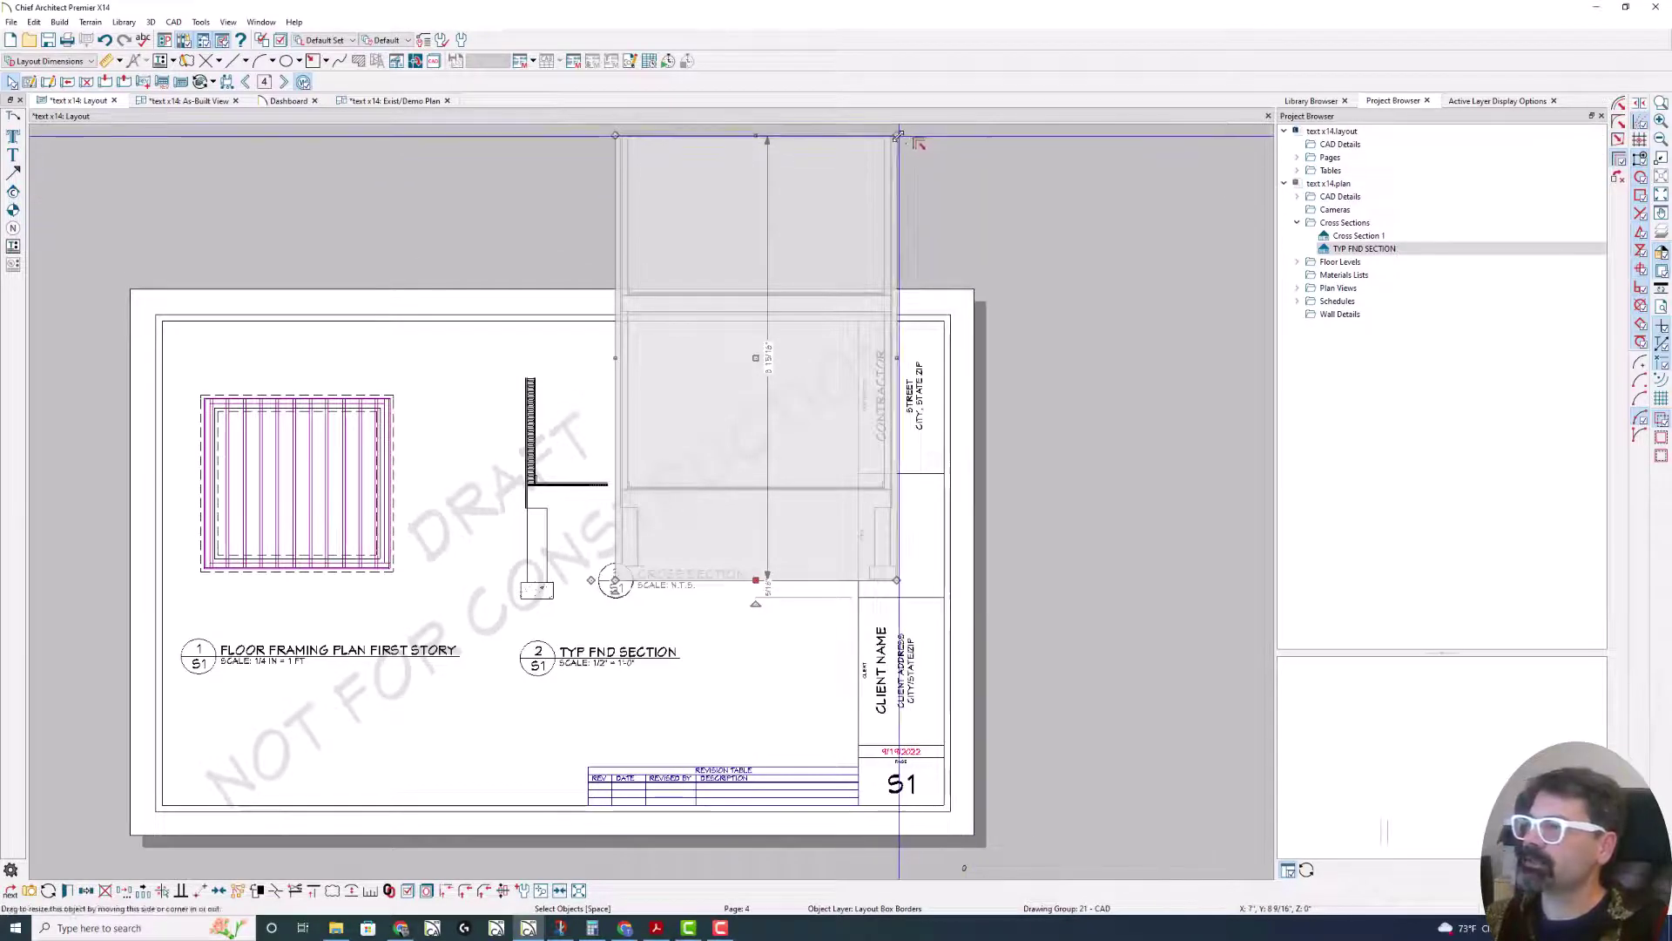
# - Shrink the unscaled Cross Section 1 layout box and place it inside the sheet border between TYP FND SECTION and the title block
pyautogui.moveTo(896, 135); pyautogui.dragTo(801, 283)
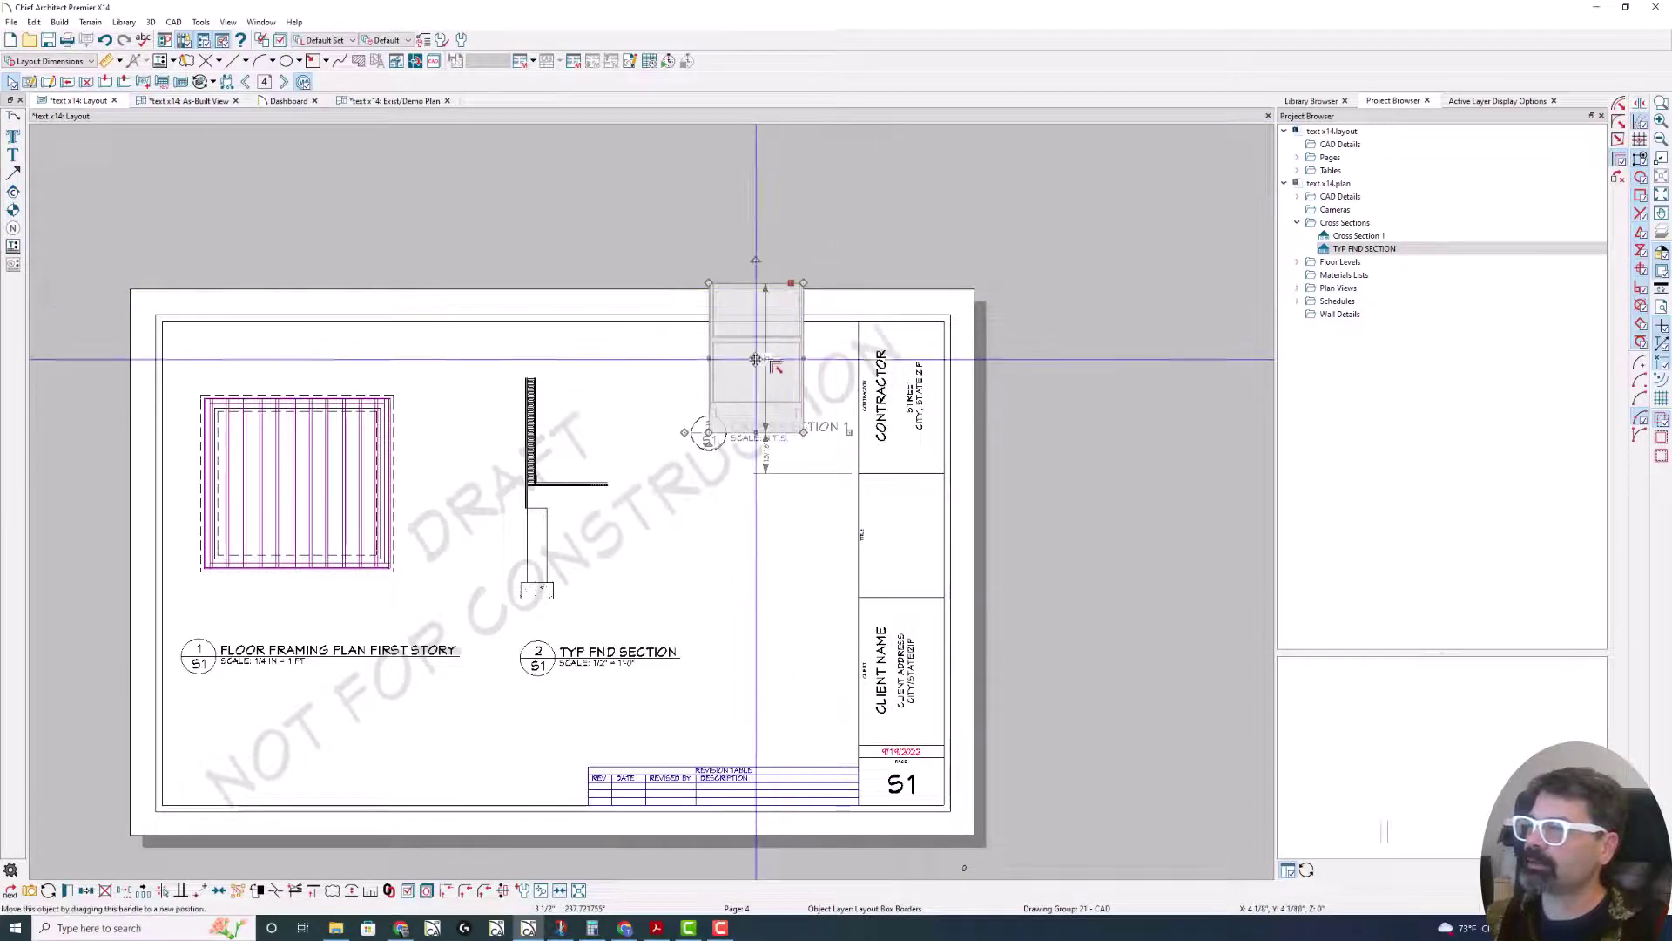
pyautogui.moveTo(757, 343); pyautogui.dragTo(745, 461)
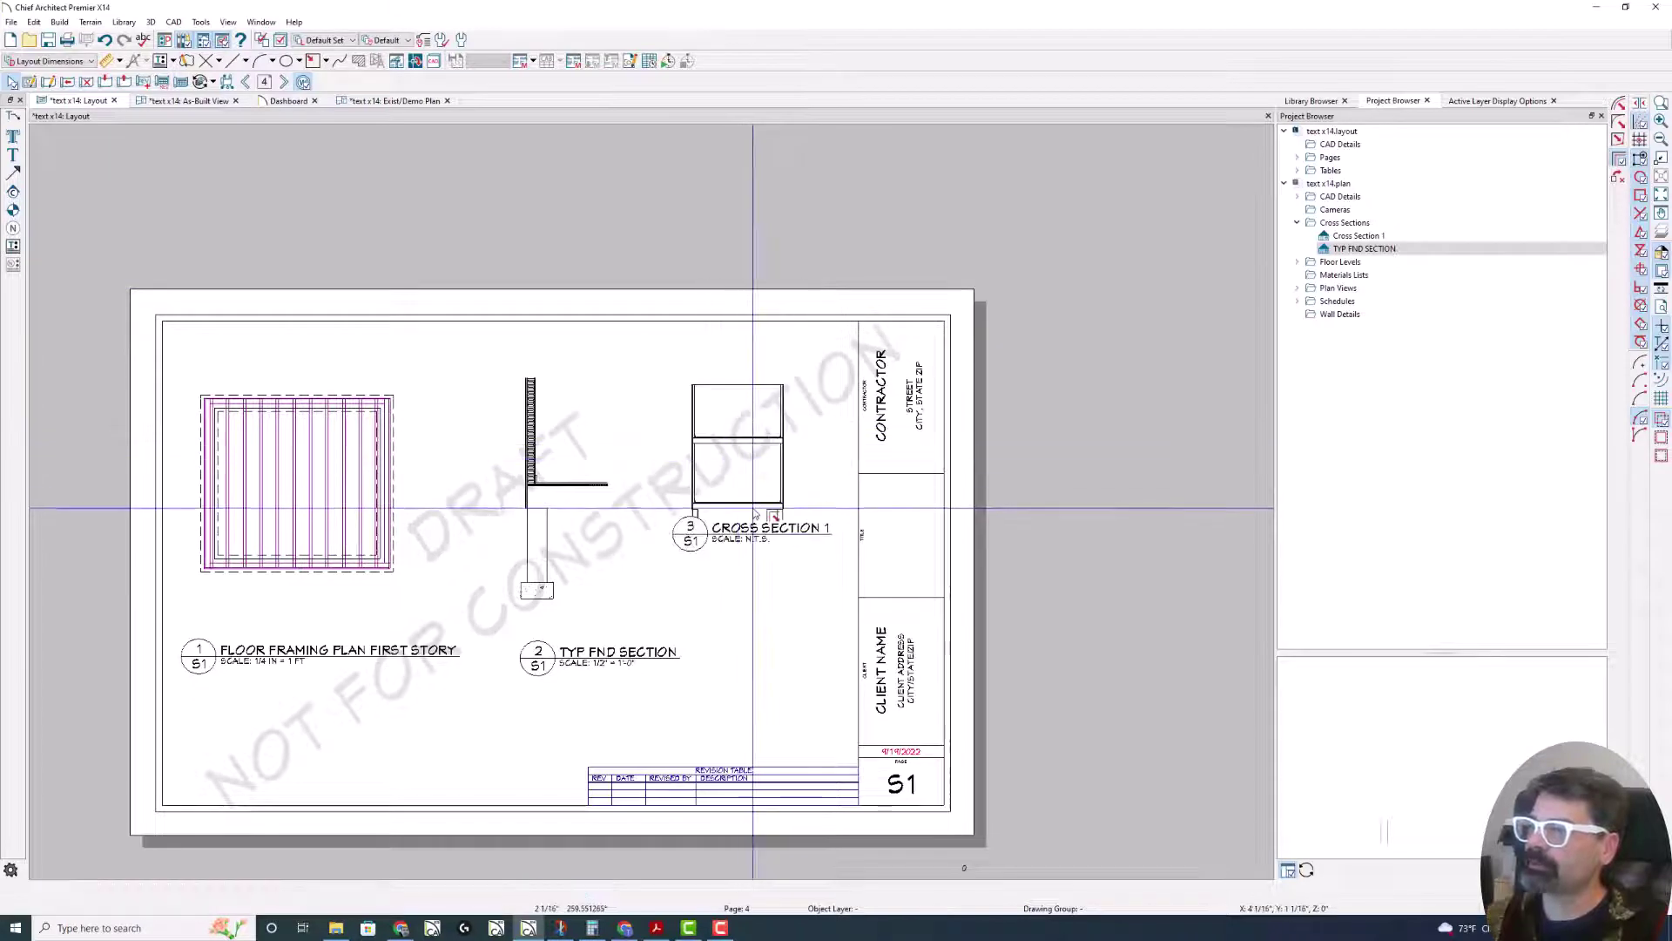